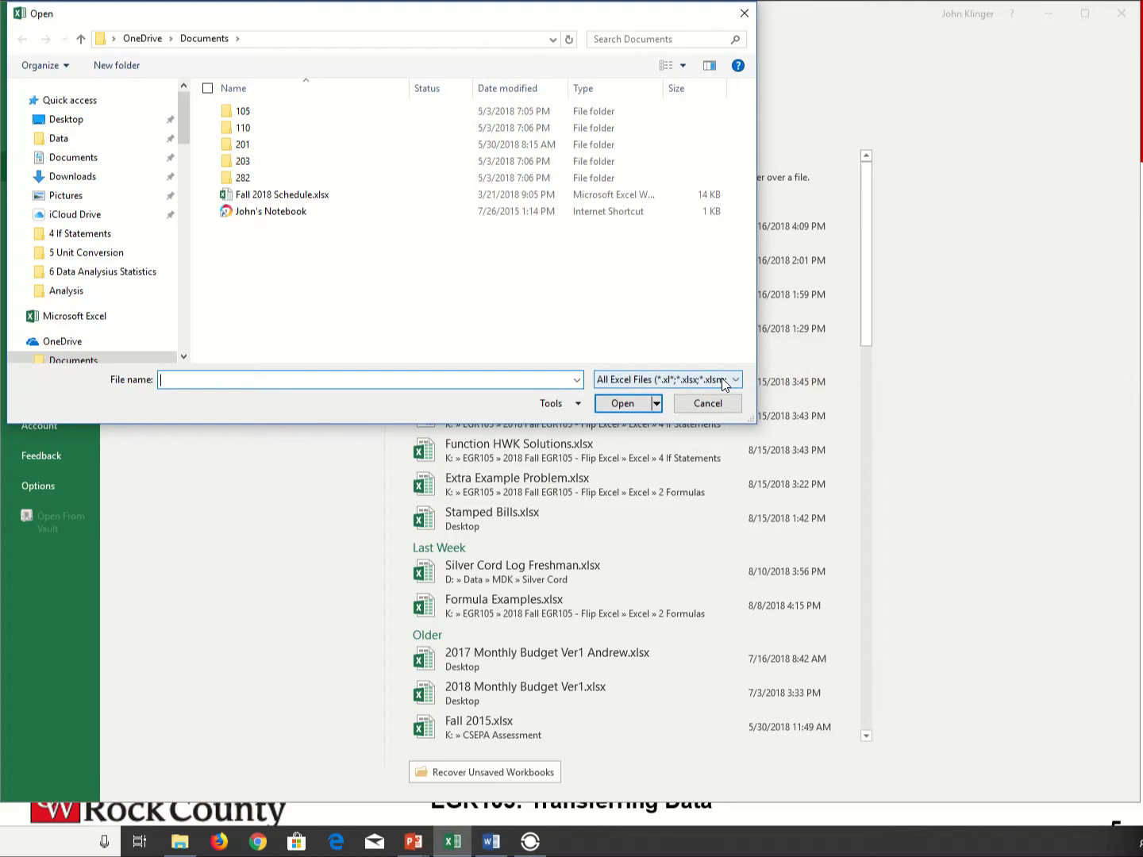
- Limit the file list to Text Files and browse to EGR105, 2018 Fall EGR105 - Flip Excel, Excel, 10 Data Transfer on the USB drive
{"action": "left_click", "coordinate": [739, 380]}
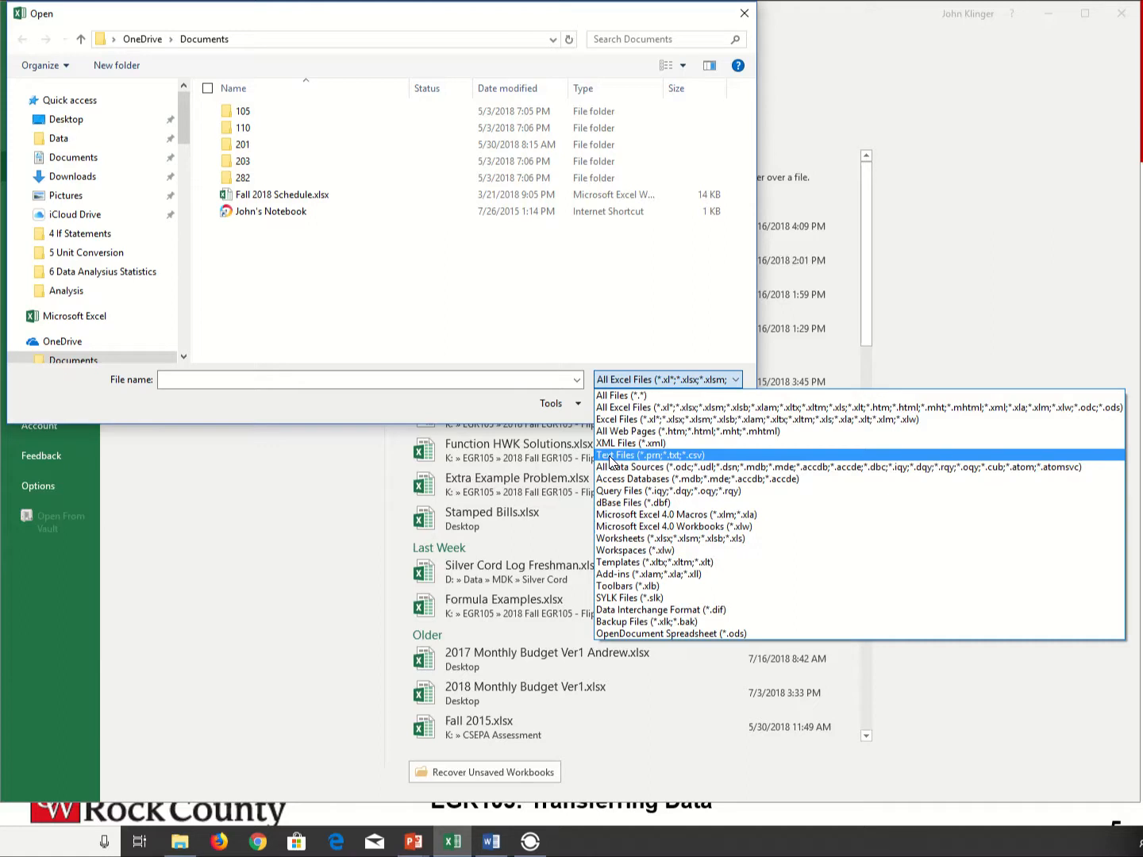
{"action": "left_click", "coordinate": [695, 465]}
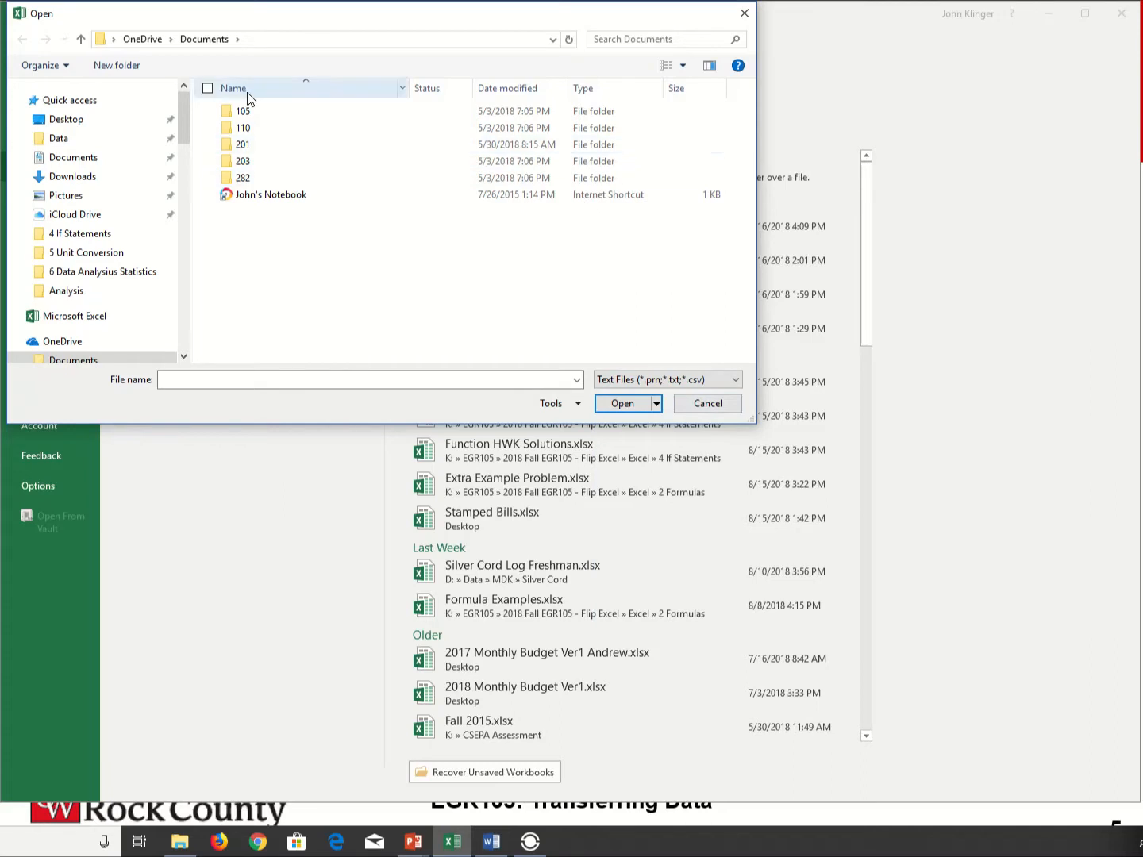
{"action": "left_click_drag", "start_coordinate": [186, 129], "coordinate": [186, 265]}
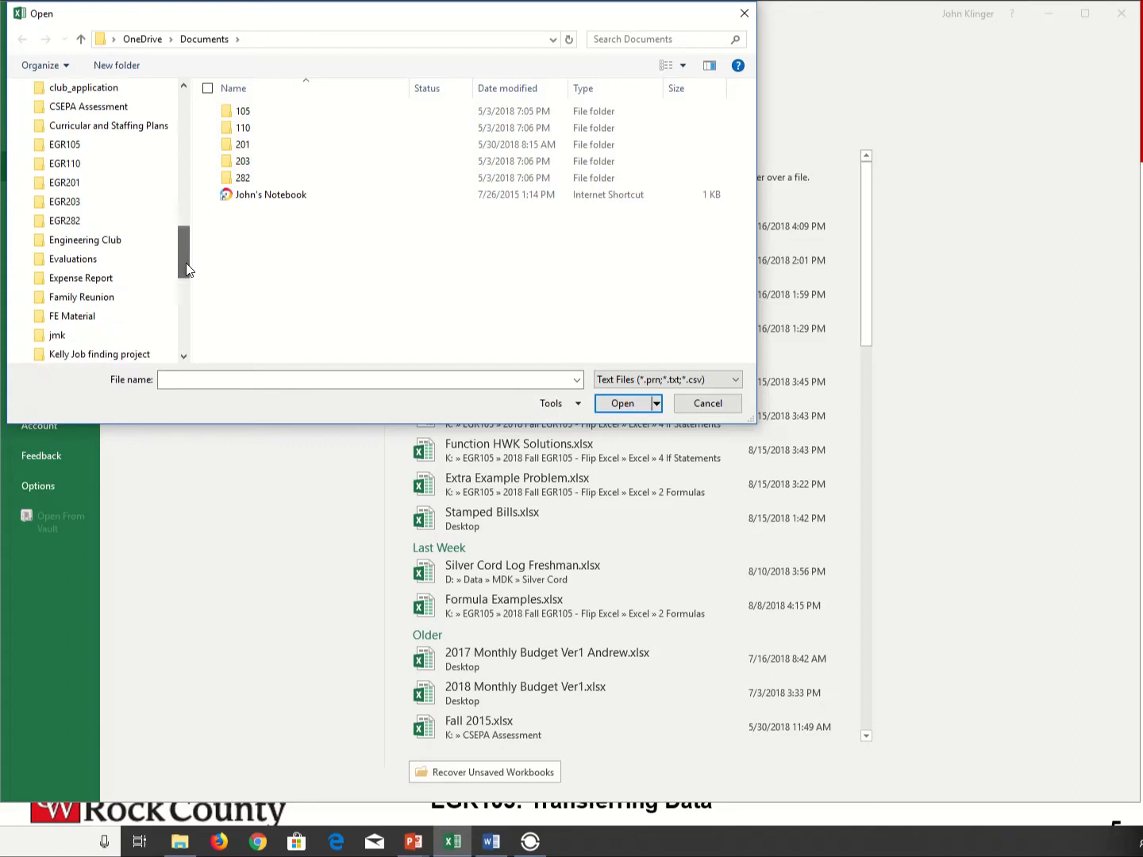
{"action": "left_click", "coordinate": [79, 146]}
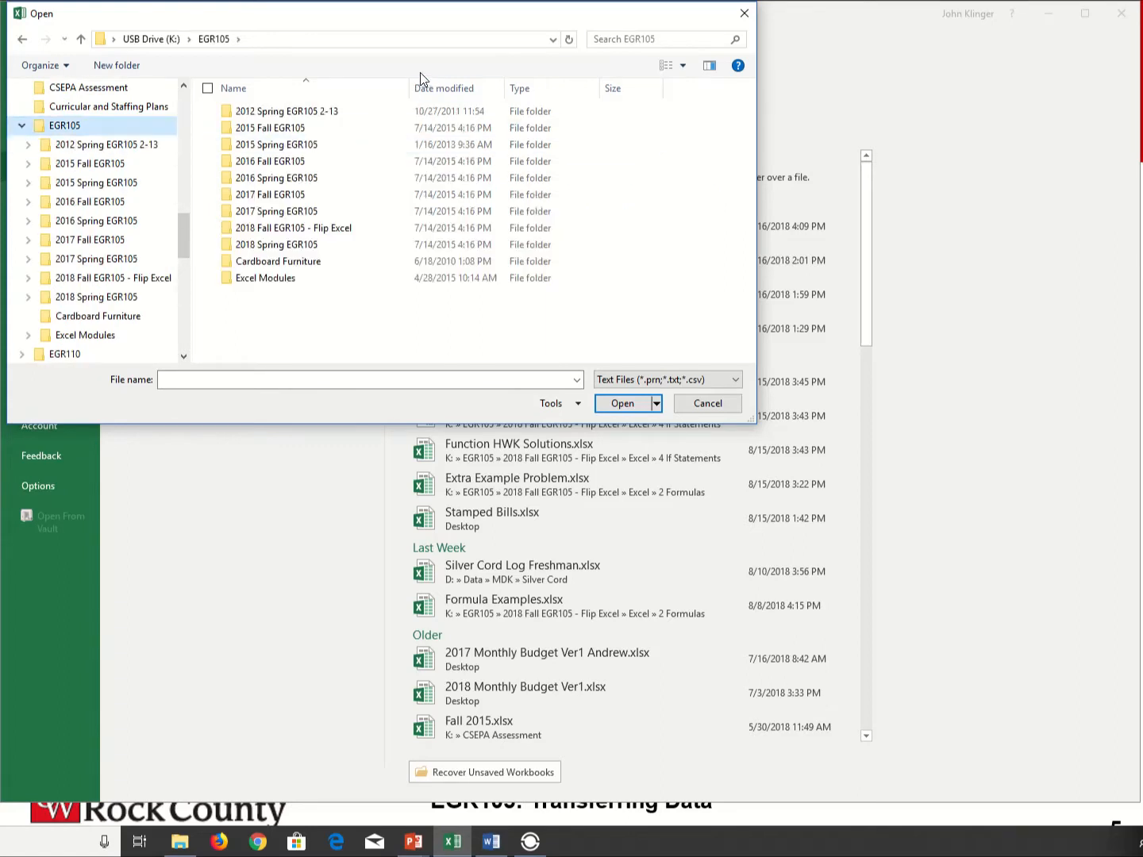
{"action": "double_click", "coordinate": [315, 229]}
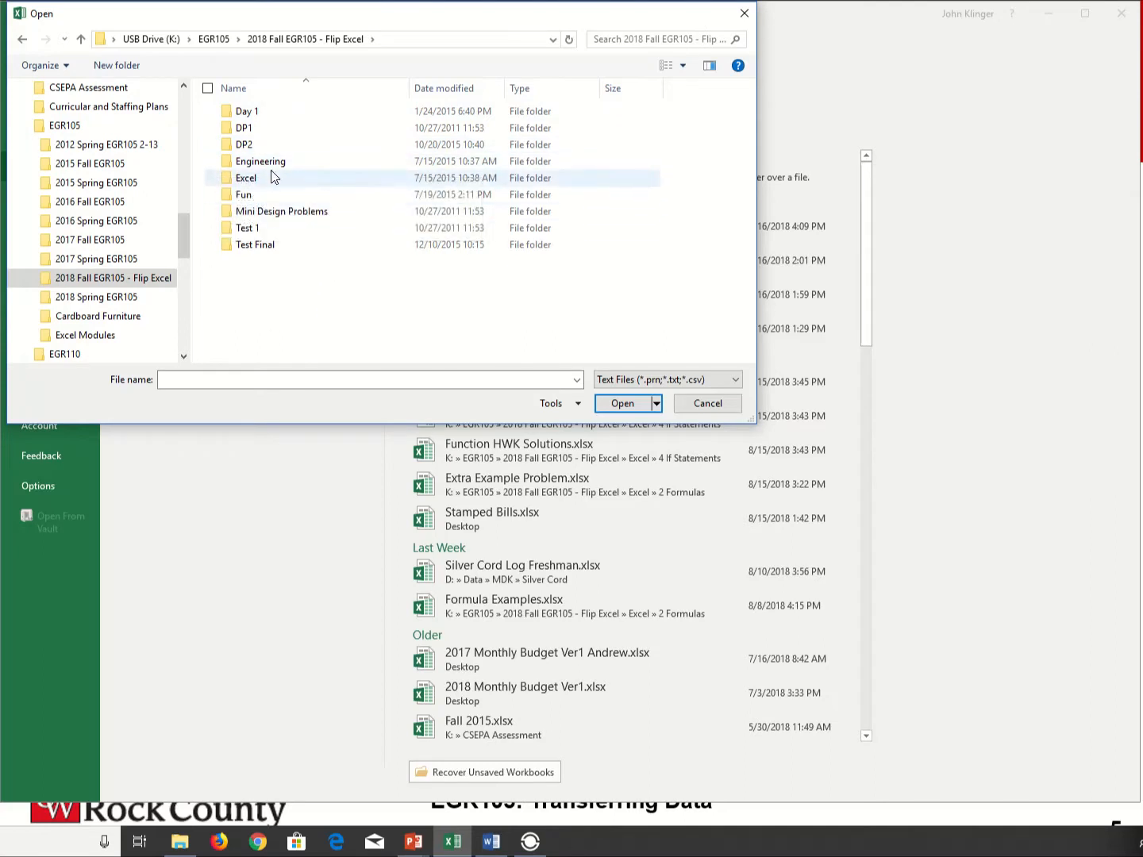
{"action": "double_click", "coordinate": [239, 177]}
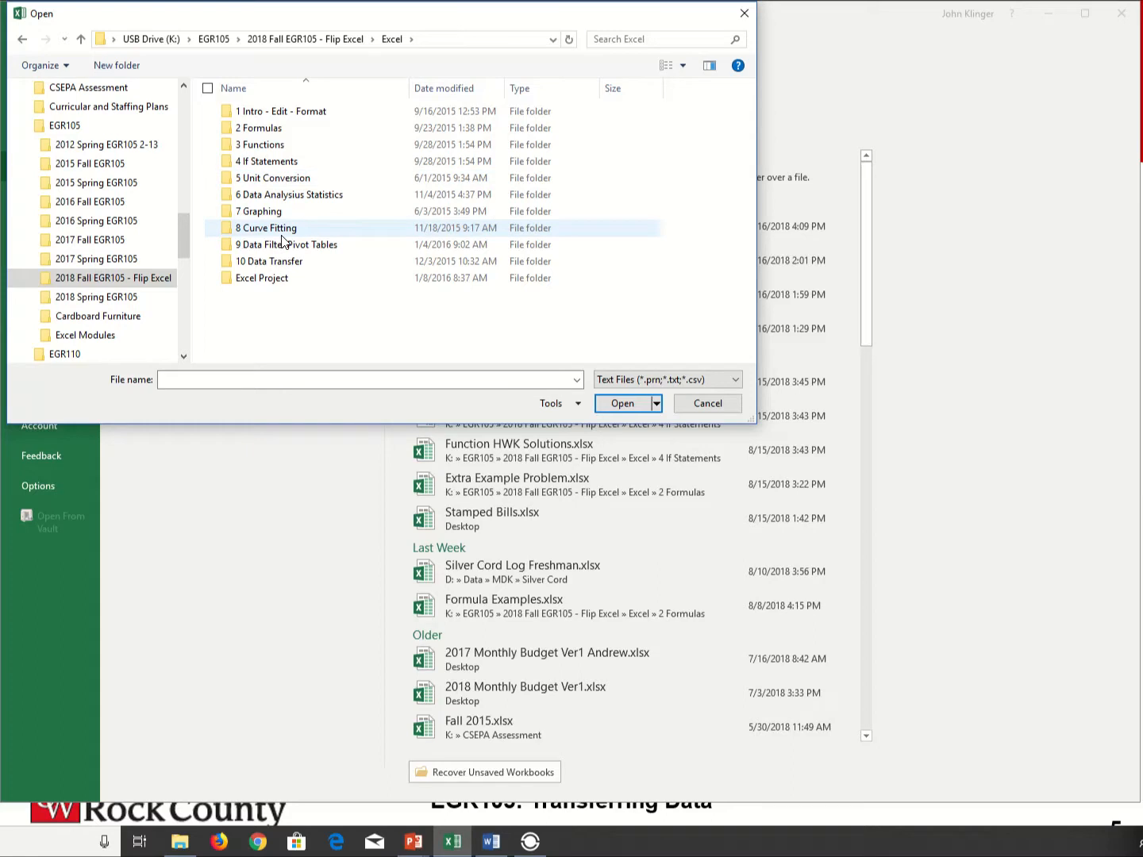
{"action": "double_click", "coordinate": [247, 261]}
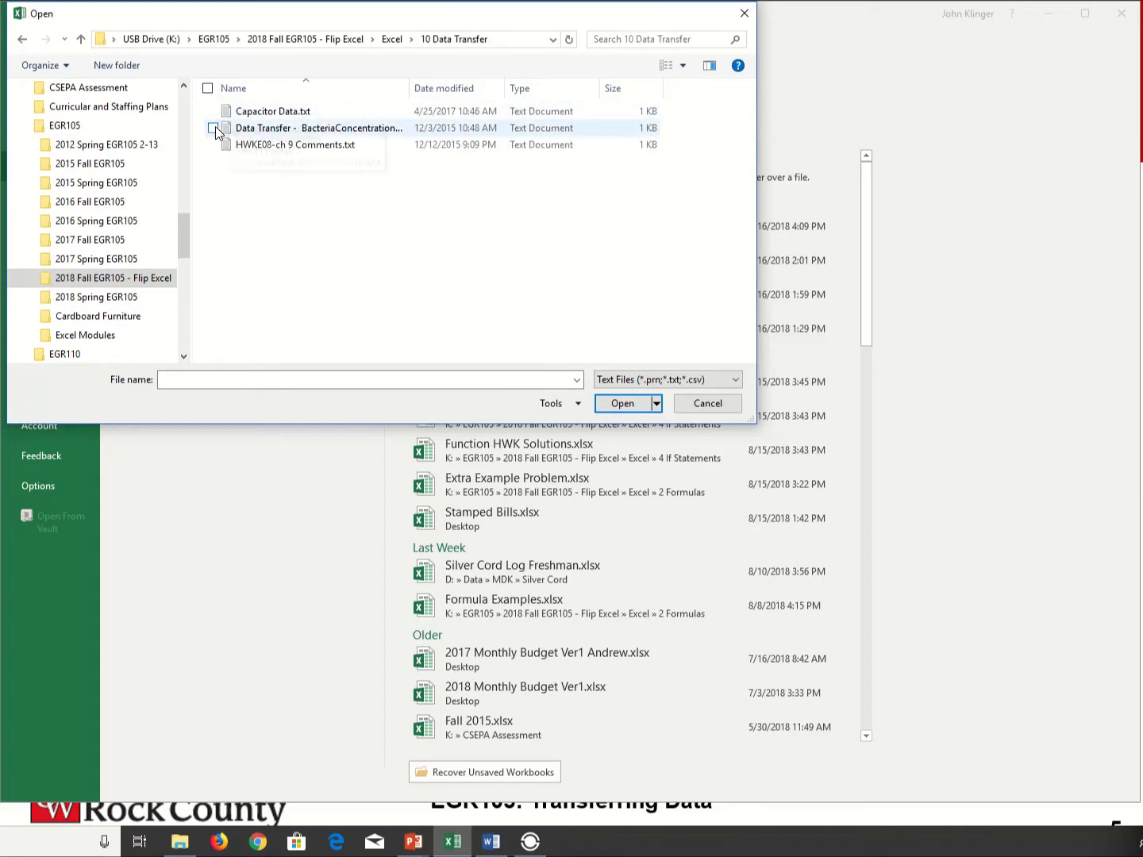
- Open Capacitor Data.txt and set its import to delimited data with headers
{"action": "left_click", "coordinate": [243, 112]}
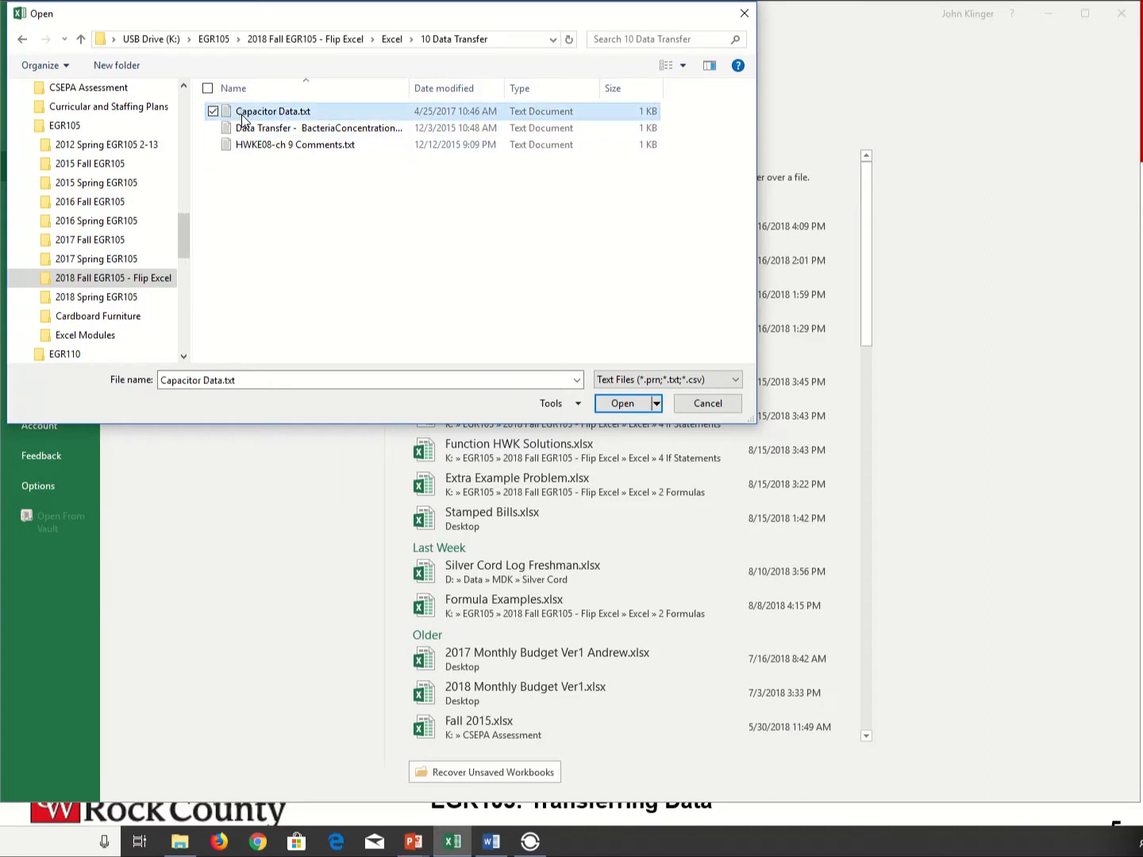
{"action": "left_click", "coordinate": [623, 404]}
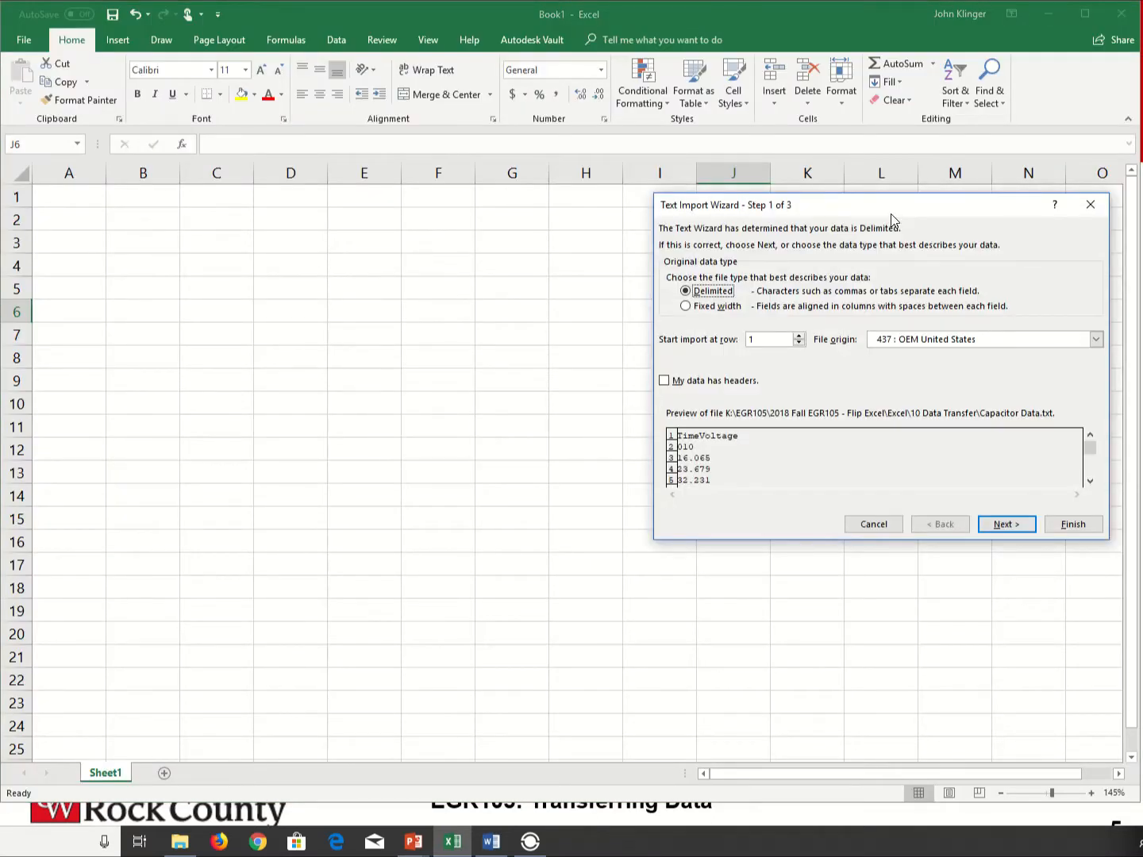
{"action": "left_click_drag", "start_coordinate": [893, 211], "coordinate": [653, 262]}
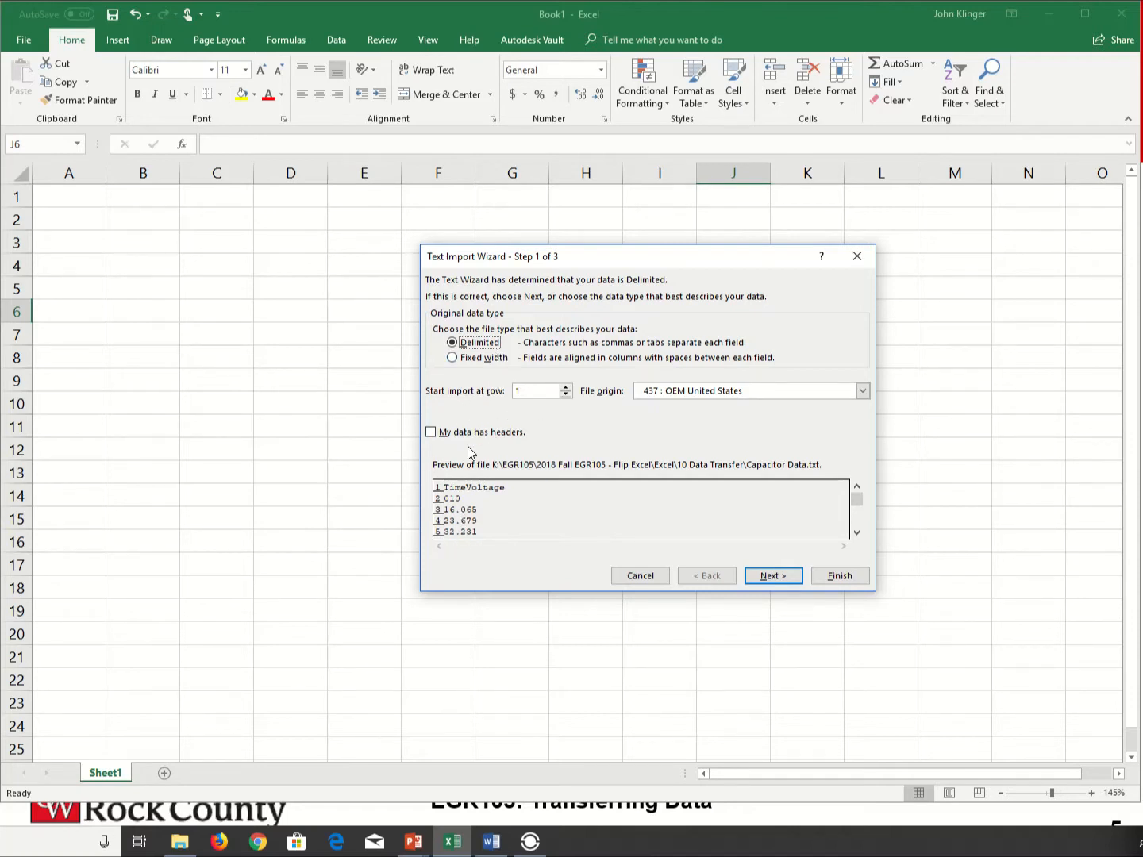
{"action": "left_click", "coordinate": [431, 433]}
{"action": "left_click", "coordinate": [771, 578]}
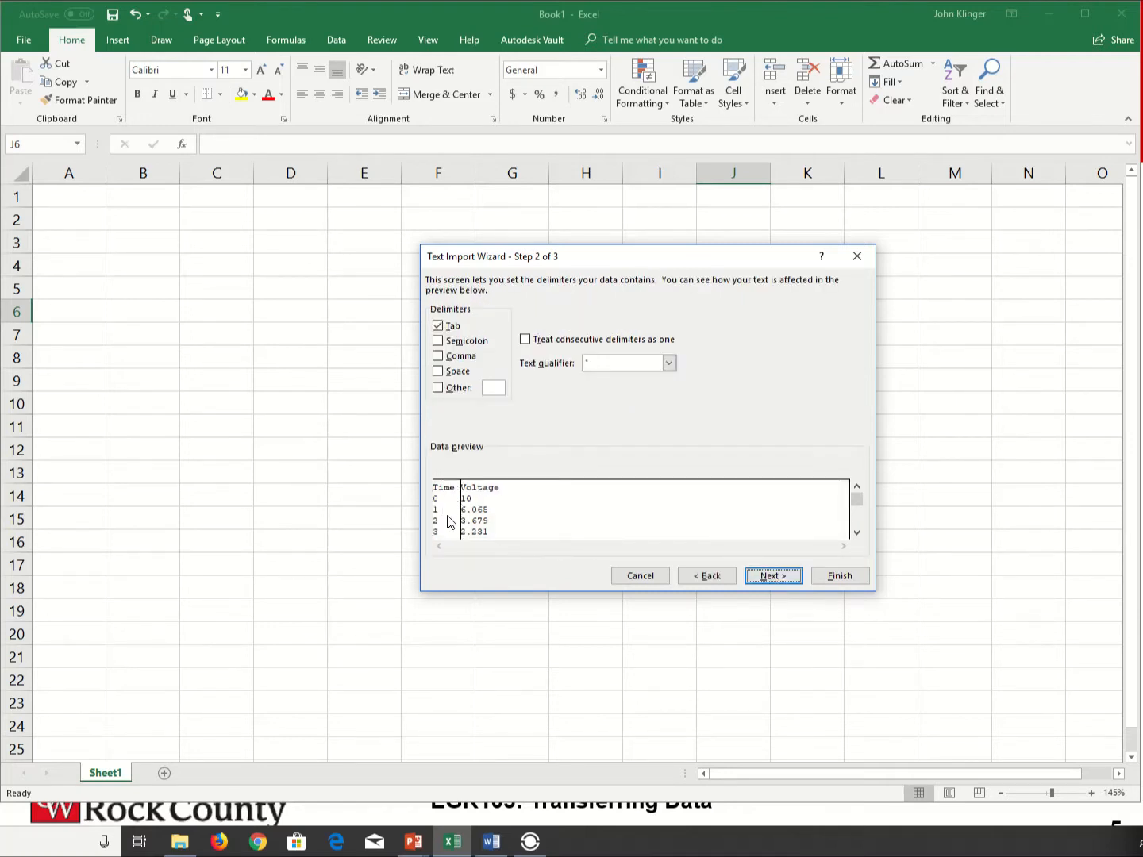
- Try the Semicolon, Comma, Space and Other delimiters in place of Tab, restoring Tab as the only delimiter
{"action": "left_click", "coordinate": [439, 327]}
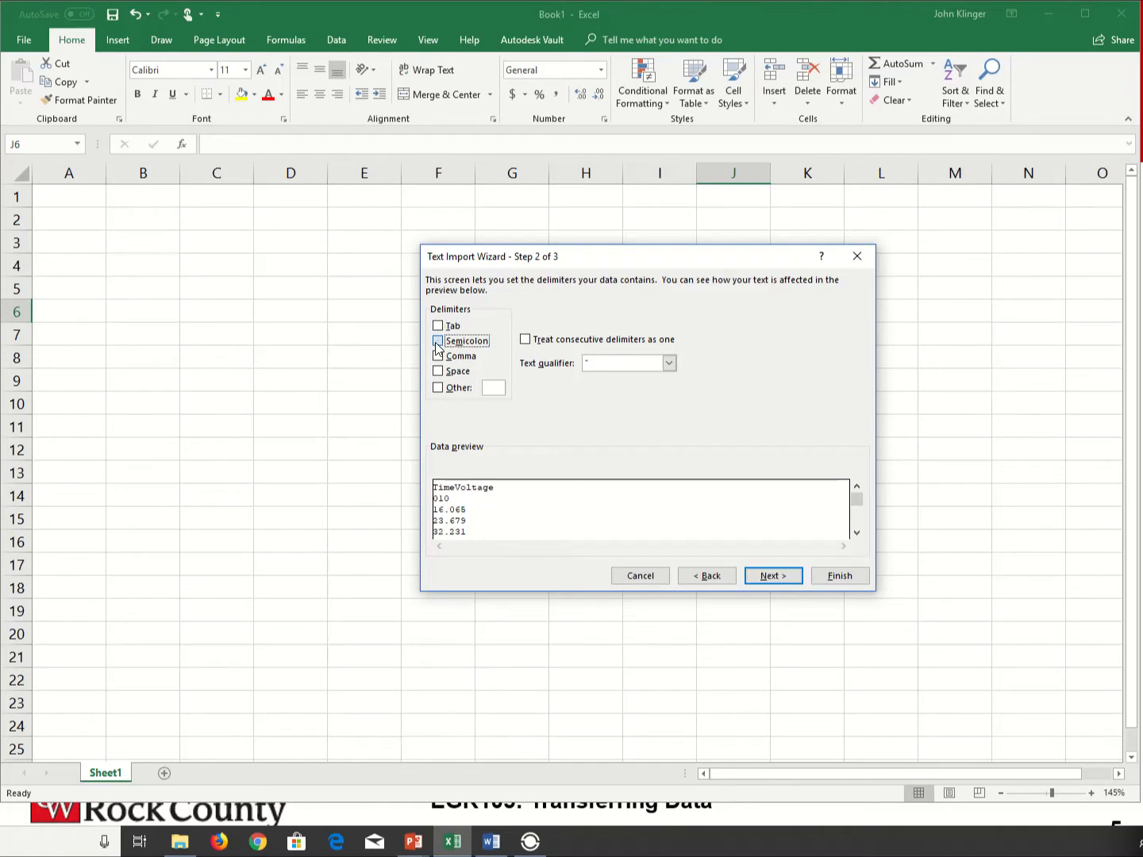
{"action": "left_click", "coordinate": [437, 343]}
{"action": "left_click", "coordinate": [442, 362]}
{"action": "left_click", "coordinate": [437, 341]}
{"action": "left_click", "coordinate": [438, 342]}
{"action": "left_click", "coordinate": [438, 358]}
{"action": "left_click", "coordinate": [438, 371]}
{"action": "left_click", "coordinate": [437, 326]}
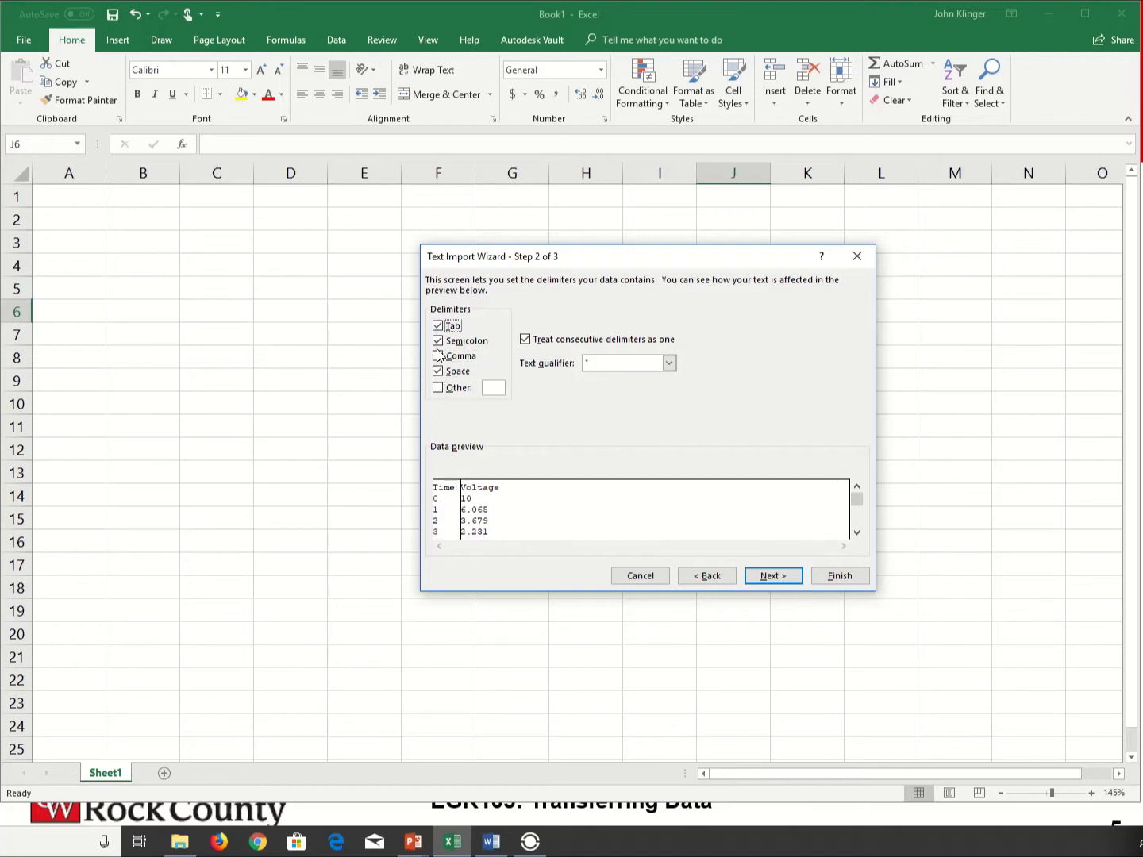
{"action": "left_click", "coordinate": [438, 342]}
{"action": "left_click", "coordinate": [437, 327]}
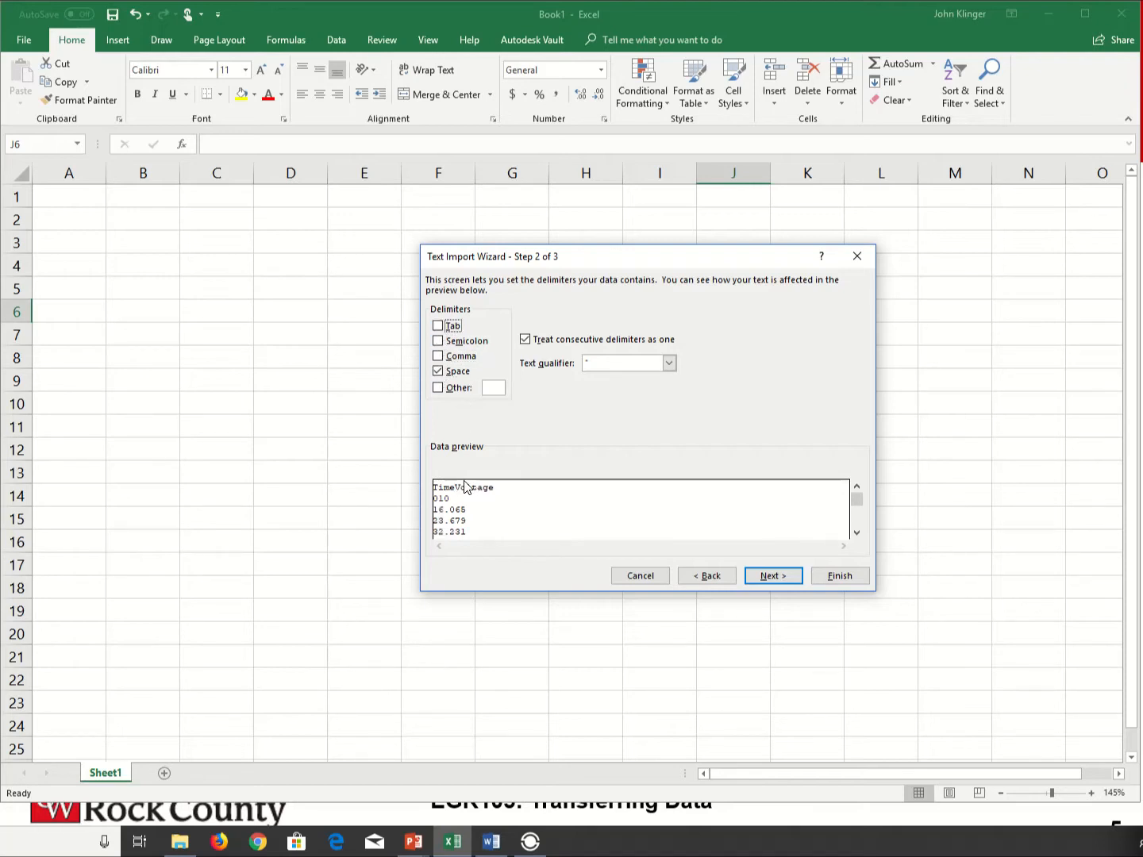
{"action": "left_click", "coordinate": [437, 389]}
{"action": "left_click", "coordinate": [439, 389]}
{"action": "left_click", "coordinate": [439, 371]}
{"action": "left_click", "coordinate": [438, 326]}
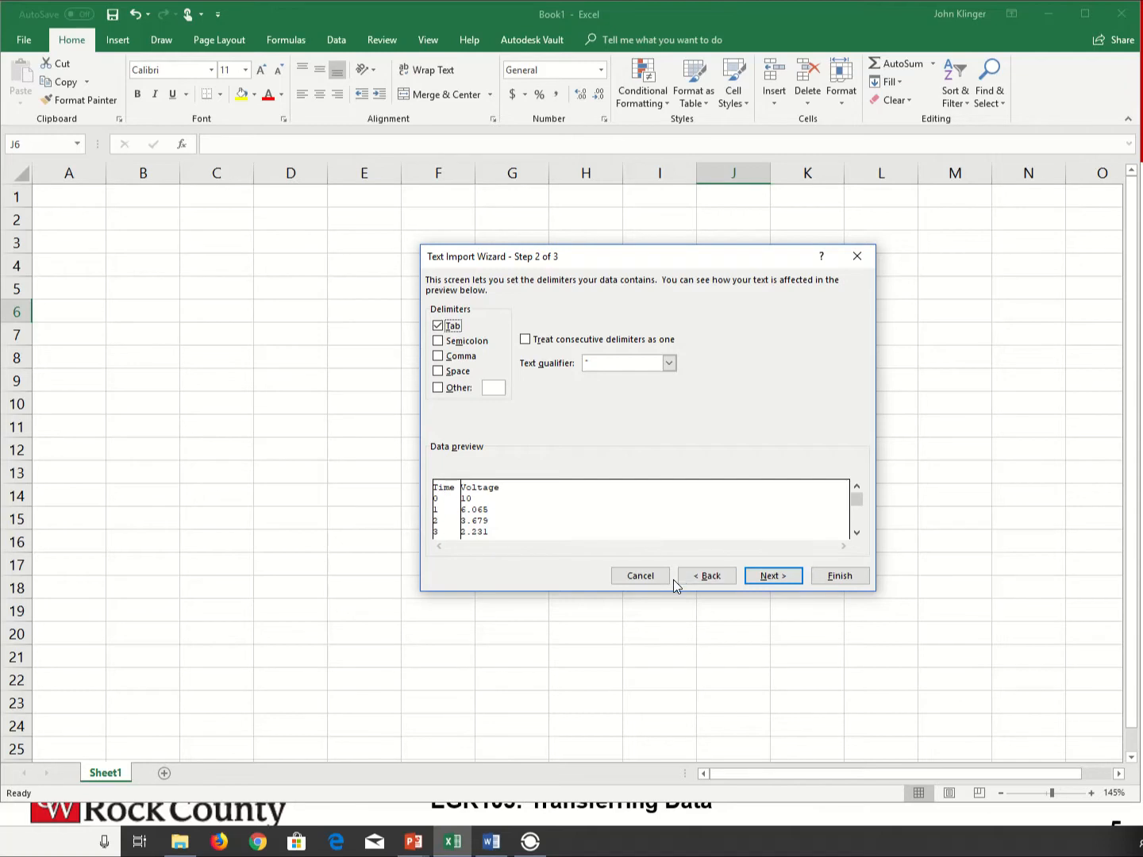
- Keep the General data format for the Time and Voltage columns and finish the import
{"action": "left_click", "coordinate": [769, 577]}
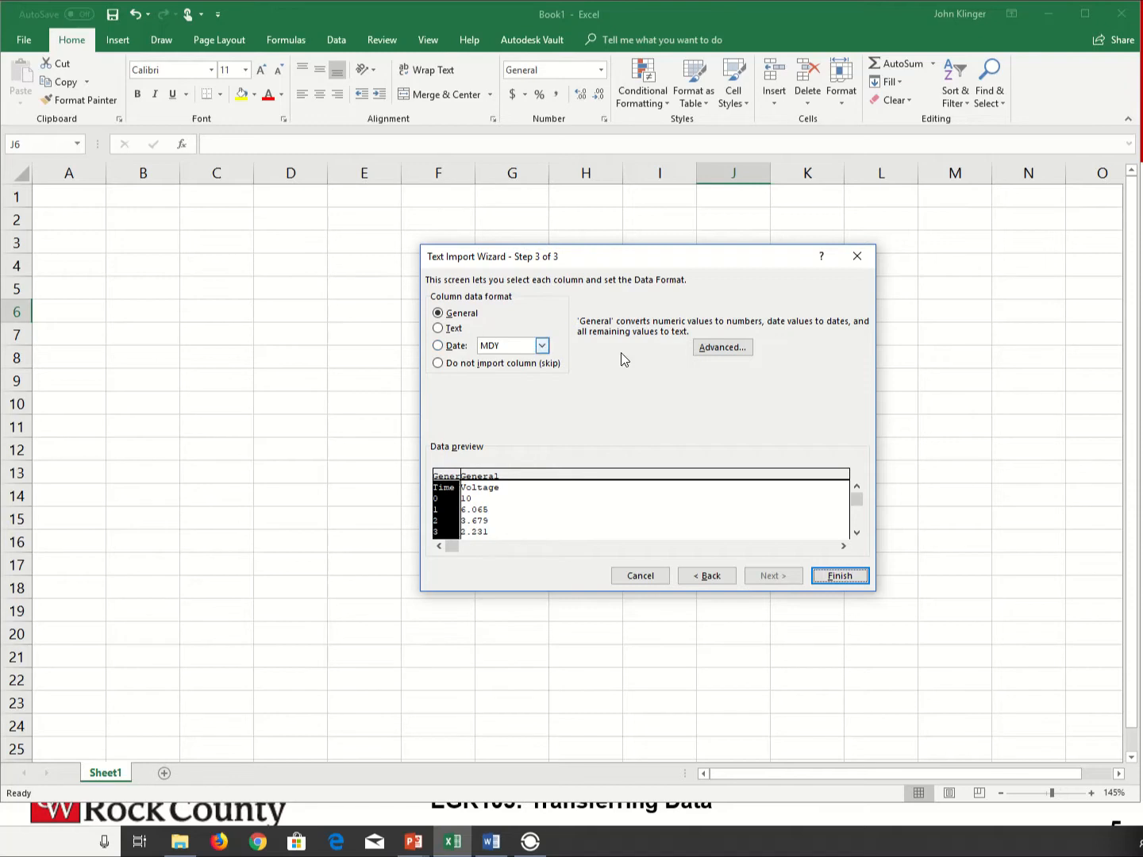
{"action": "left_click", "coordinate": [493, 481]}
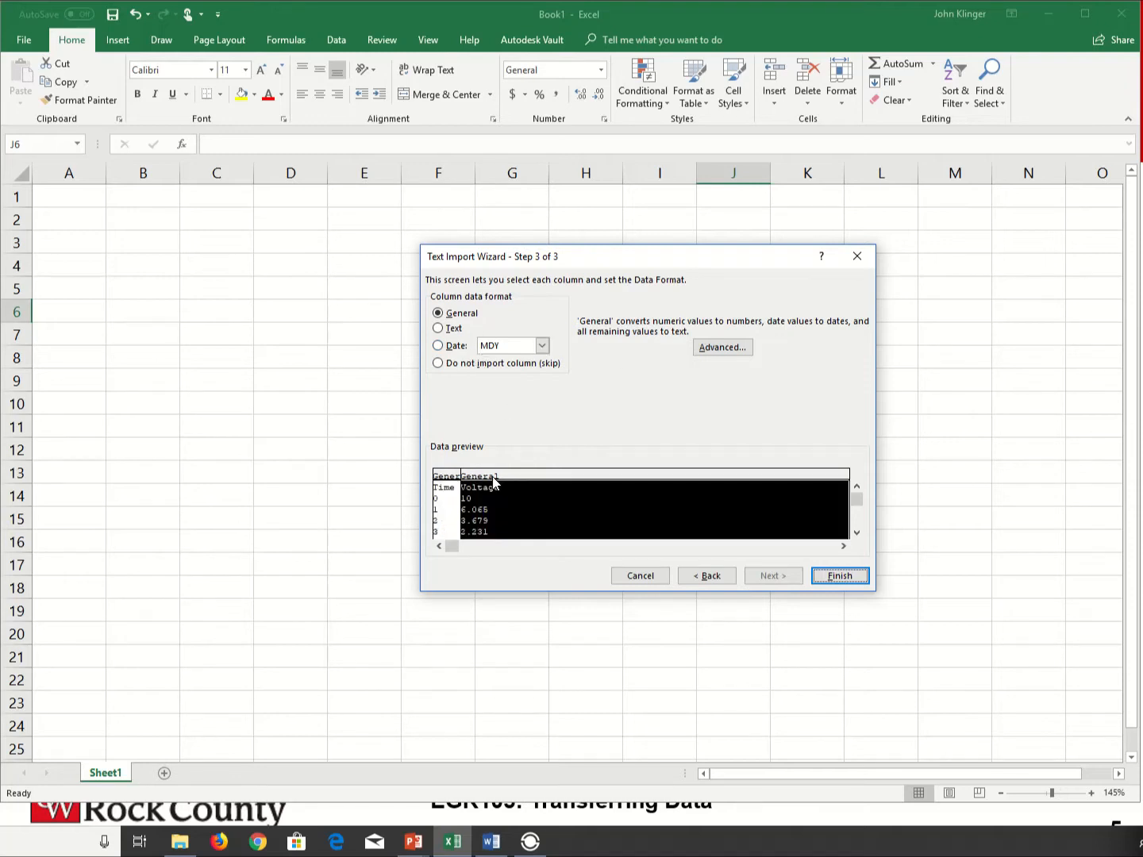
{"action": "left_click", "coordinate": [456, 494]}
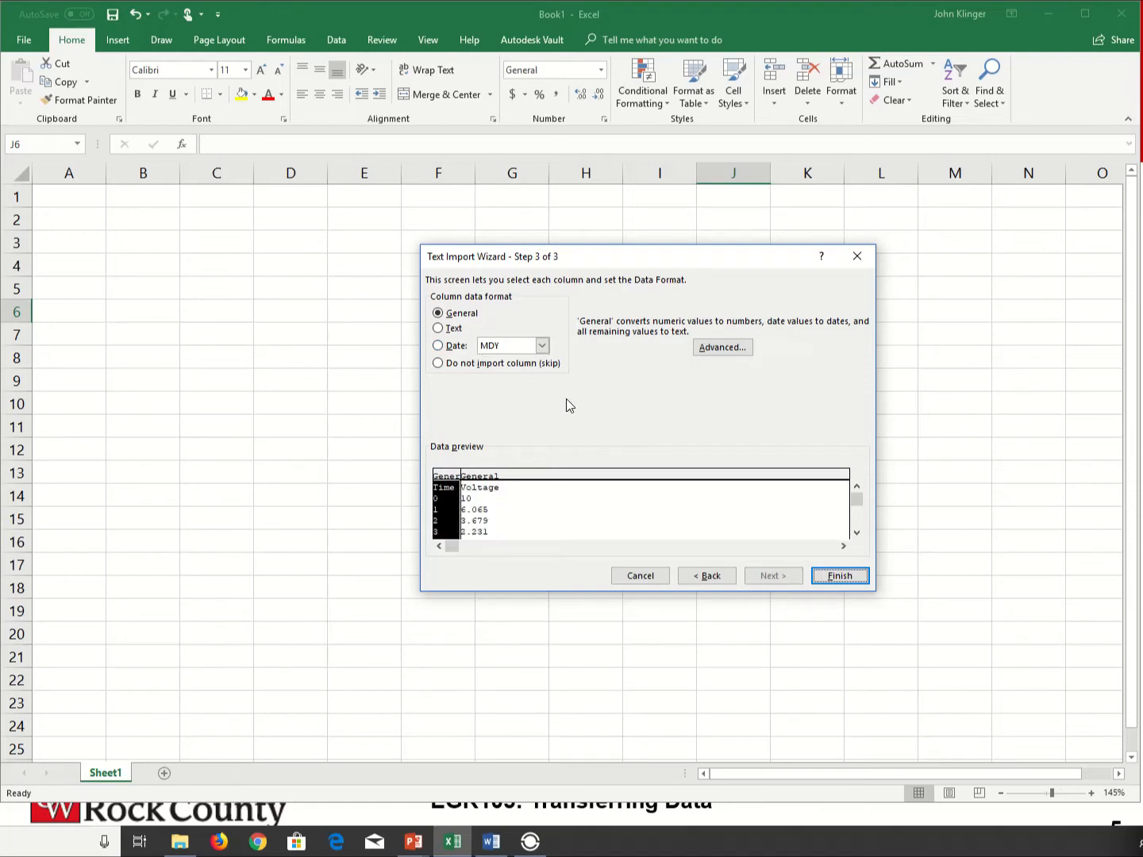
{"action": "left_click", "coordinate": [840, 577]}
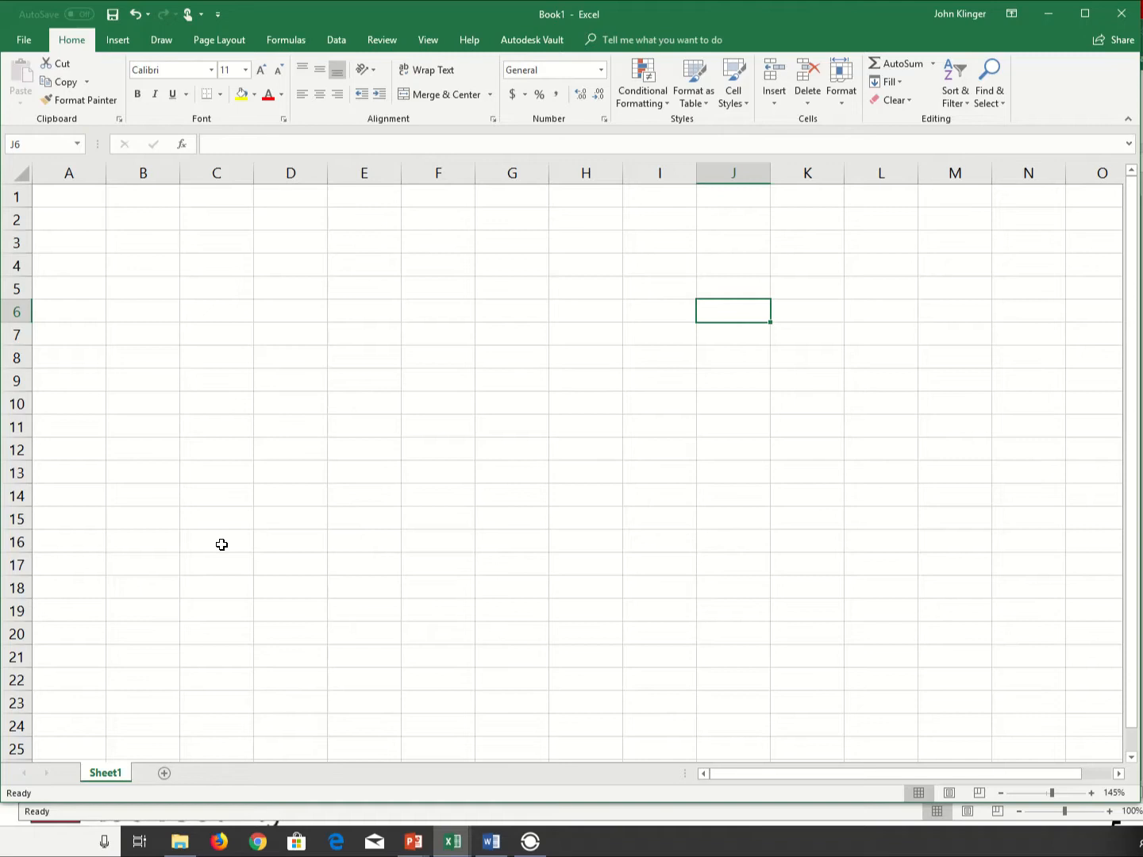
- Move the Book1 window aside and bring the imported Capacitor Data.txt workbook to the front
{"action": "scroll", "coordinate": [139, 322], "scroll_direction": "down", "scroll_amount": 5}
{"action": "scroll", "coordinate": [135, 321], "scroll_direction": "up", "scroll_amount": 5}
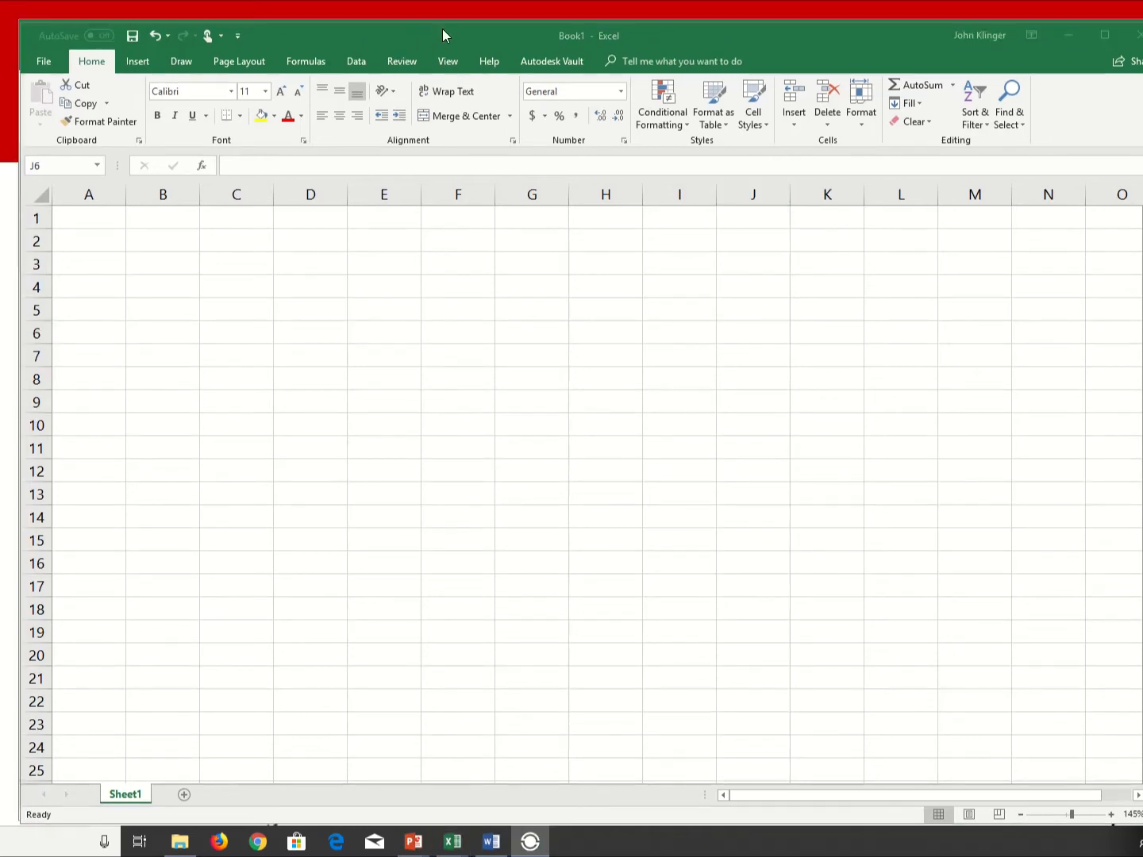
{"action": "left_click_drag", "start_coordinate": [442, 28], "coordinate": [439, 60]}
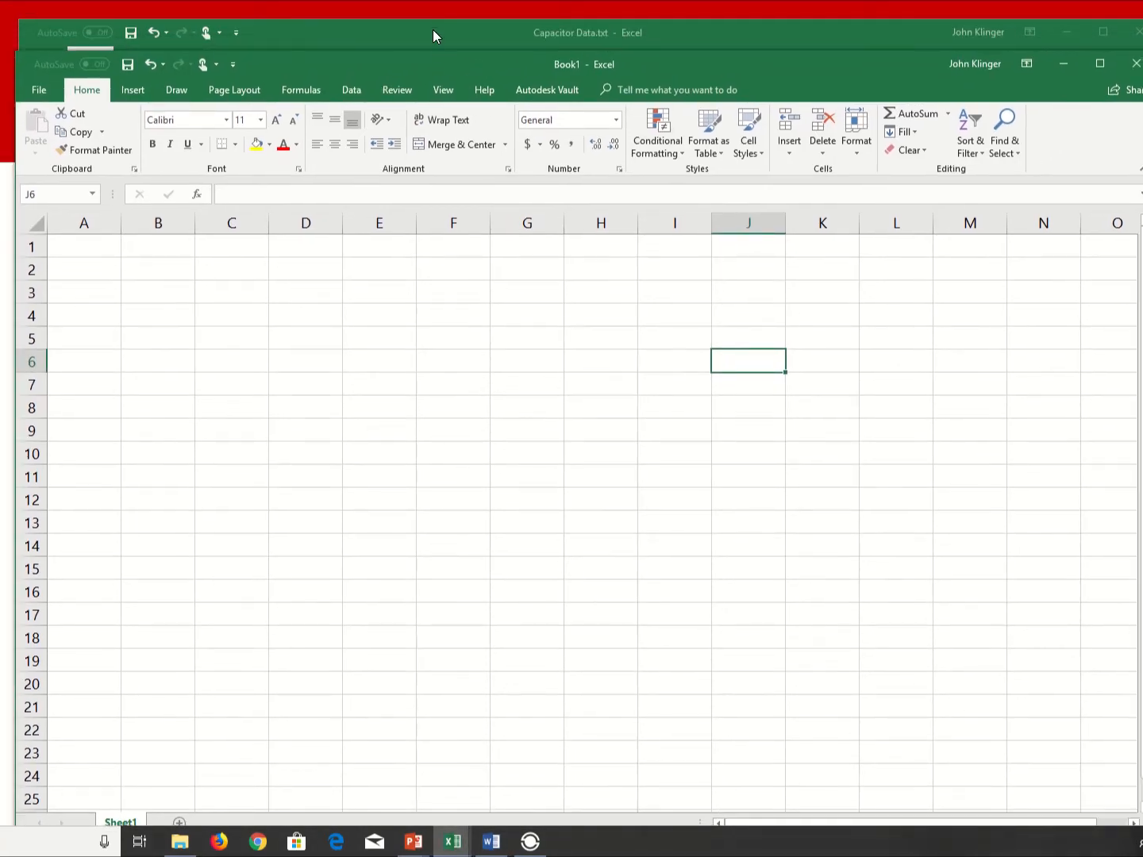
{"action": "left_click", "coordinate": [424, 29]}
{"action": "left_click_drag", "start_coordinate": [419, 33], "coordinate": [395, 18]}
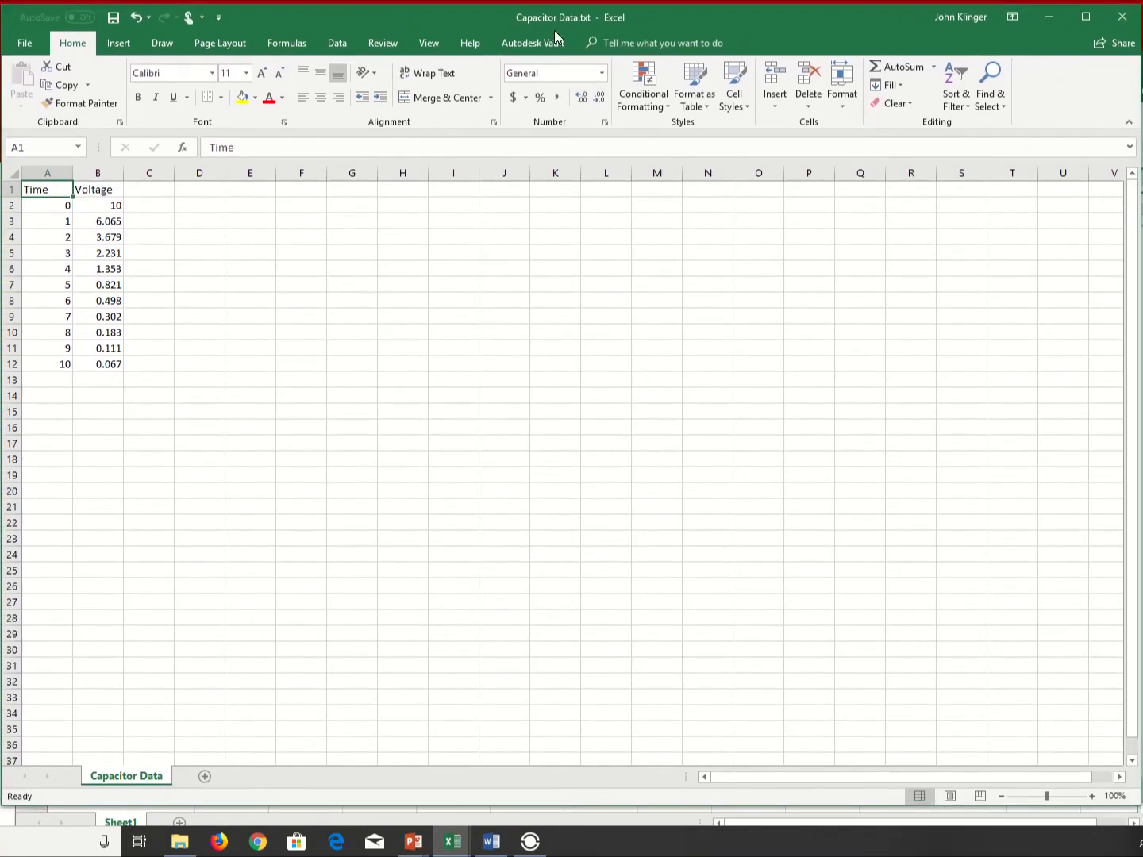
- Examine the imported Time and Voltage headers and values to check that they are separated into individual cells
{"action": "left_click", "coordinate": [90, 188]}
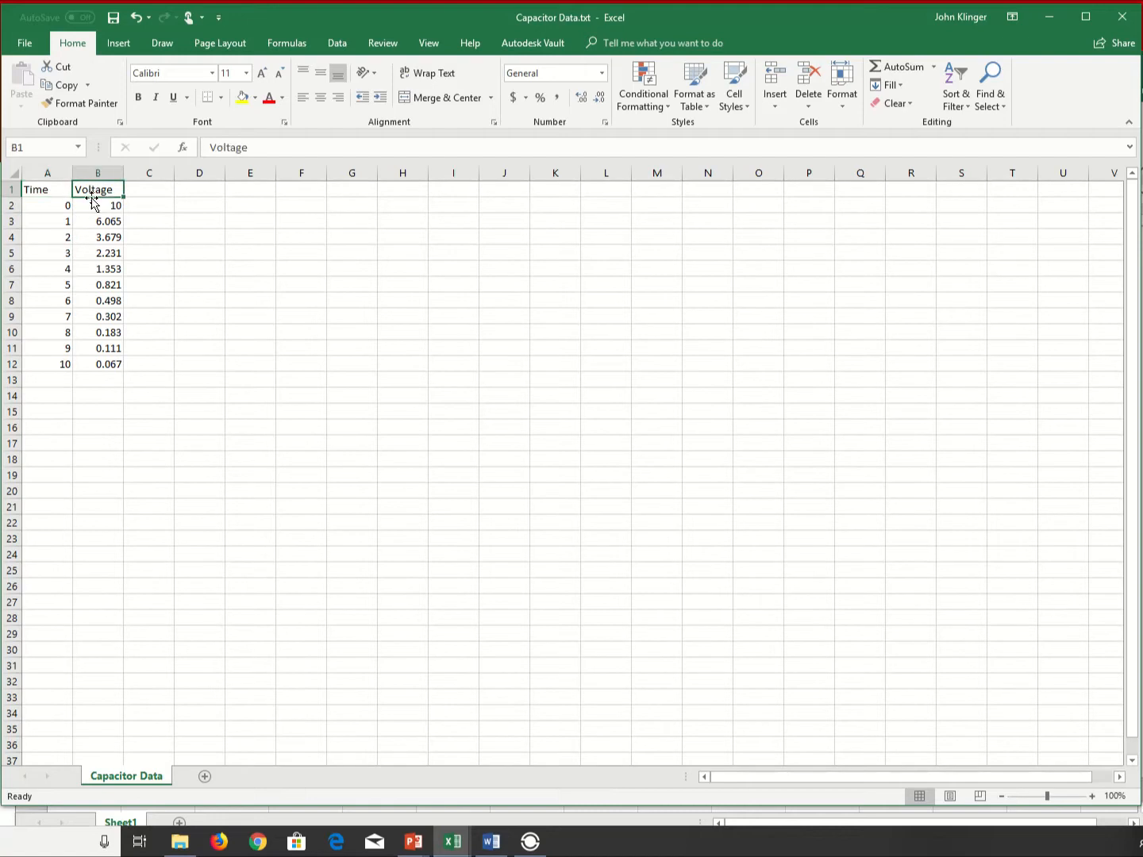
{"action": "left_click", "coordinate": [56, 208]}
{"action": "key", "text": "Up"}
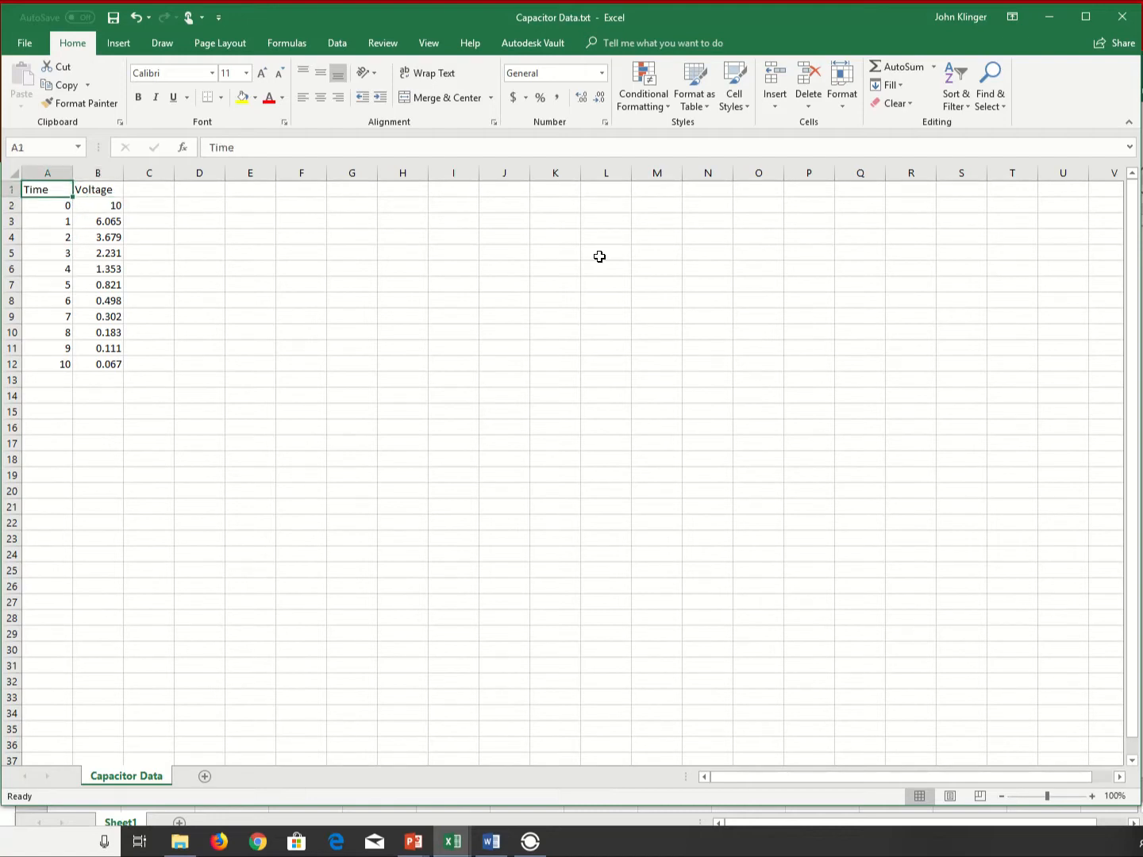
{"action": "key", "text": "Tab"}
{"action": "key", "text": "Return"}
{"action": "key", "text": "Return"}
{"action": "key", "text": "Down"}
{"action": "key", "text": "Down"}
{"action": "key", "text": "Down"}
{"action": "key", "text": "Down"}
{"action": "key", "text": "Down"}
{"action": "key", "text": "Down"}
{"action": "key", "text": "Down"}
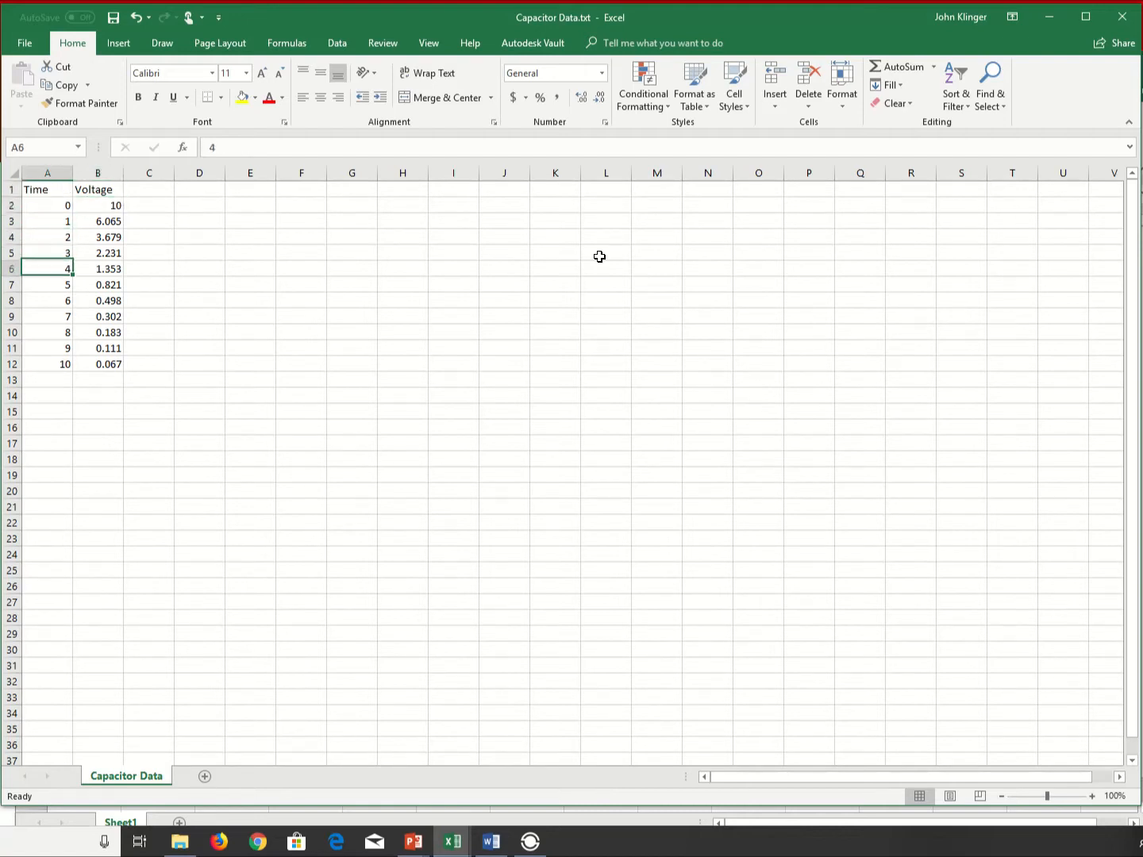
{"action": "left_click", "coordinate": [558, 73]}
{"action": "left_click", "coordinate": [88, 333]}
{"action": "left_click", "coordinate": [105, 238]}
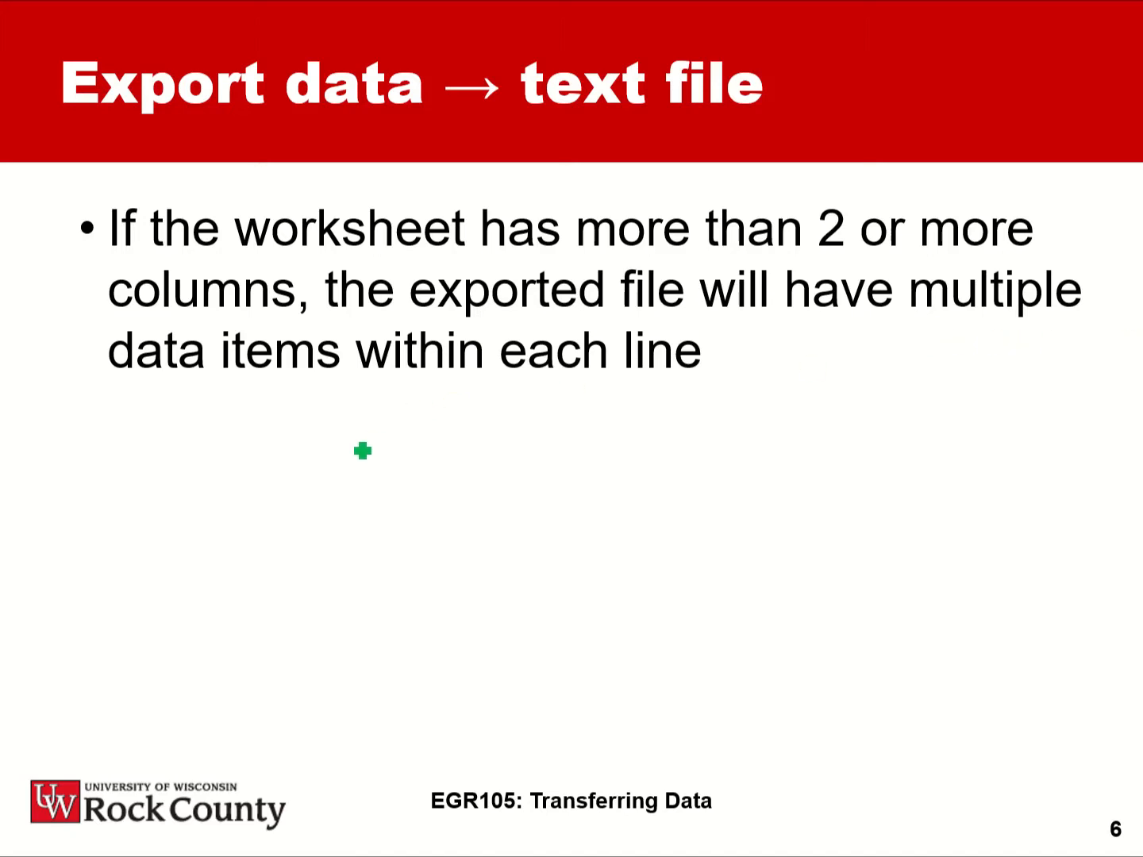
{"action": "left_click", "coordinate": [363, 451]}
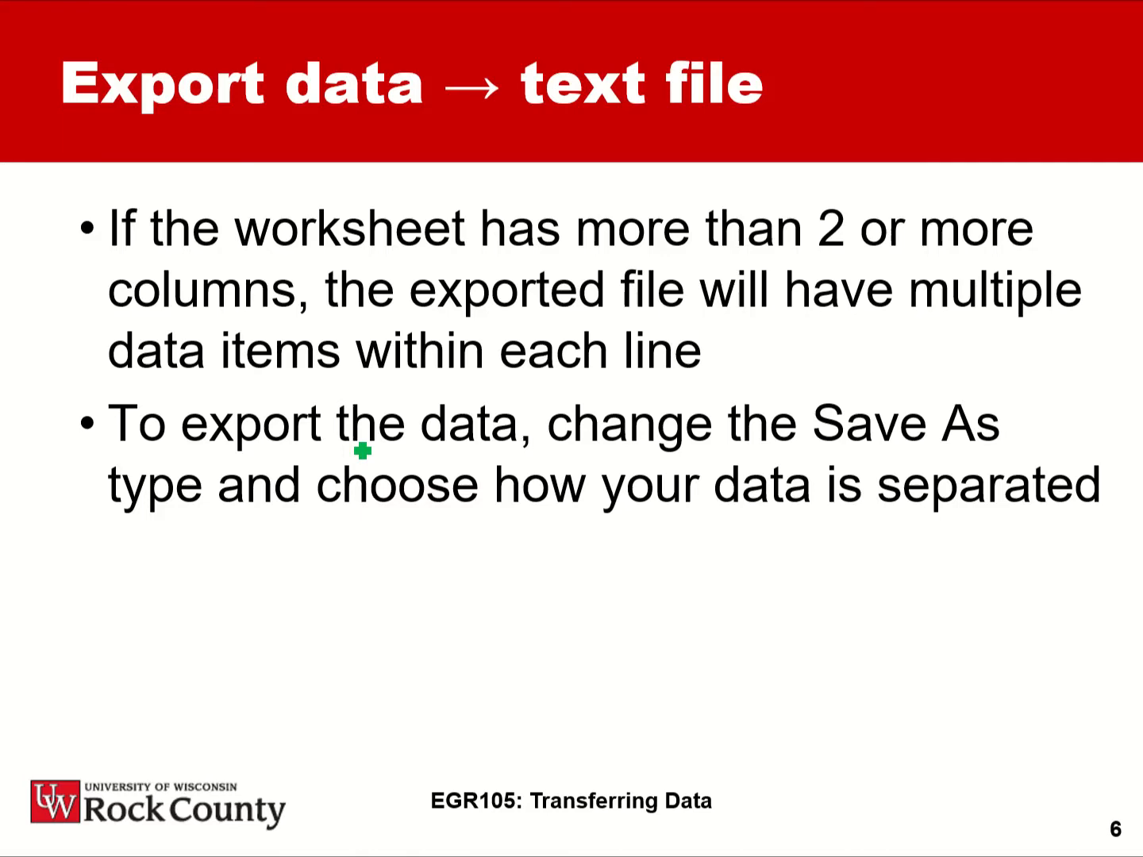
{"action": "key", "text": "Right"}
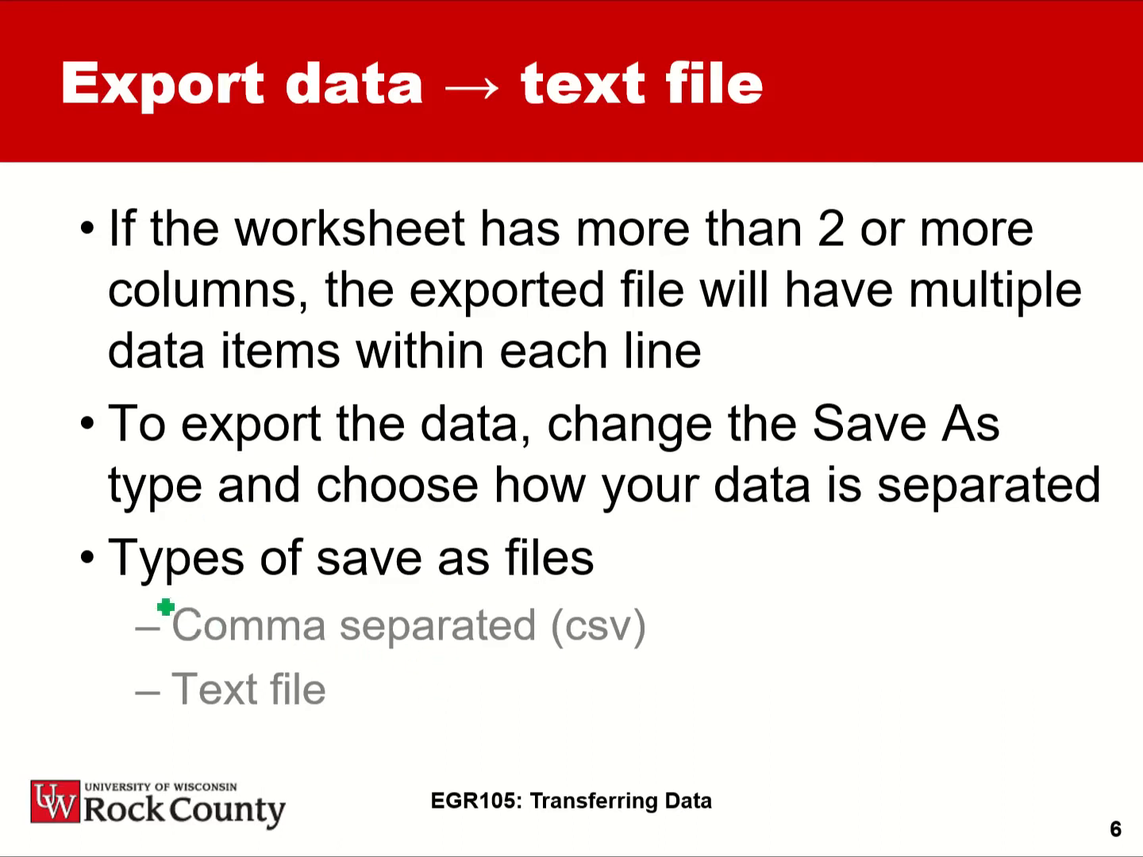
{"action": "mouse_move", "coordinate": [180, 615]}
{"action": "left_mouse_down"}
{"action": "mouse_move", "coordinate": [89, 651]}
{"action": "mouse_move", "coordinate": [115, 747]}
{"action": "mouse_move", "coordinate": [147, 747]}
{"action": "left_mouse_up"}
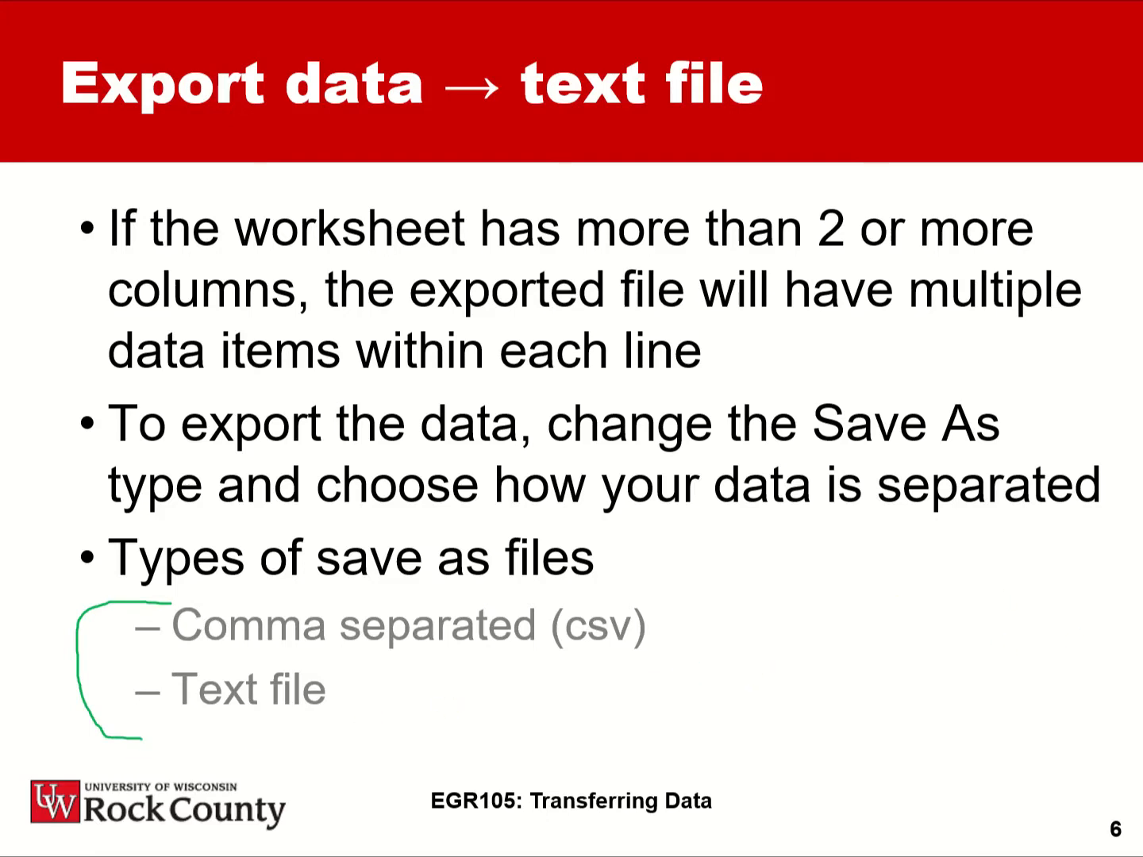
- Switch to Excel and review the Save As file types for Capacitor Data, choosing Text (Tab delimited)
{"action": "key", "text": "alt+Tab"}
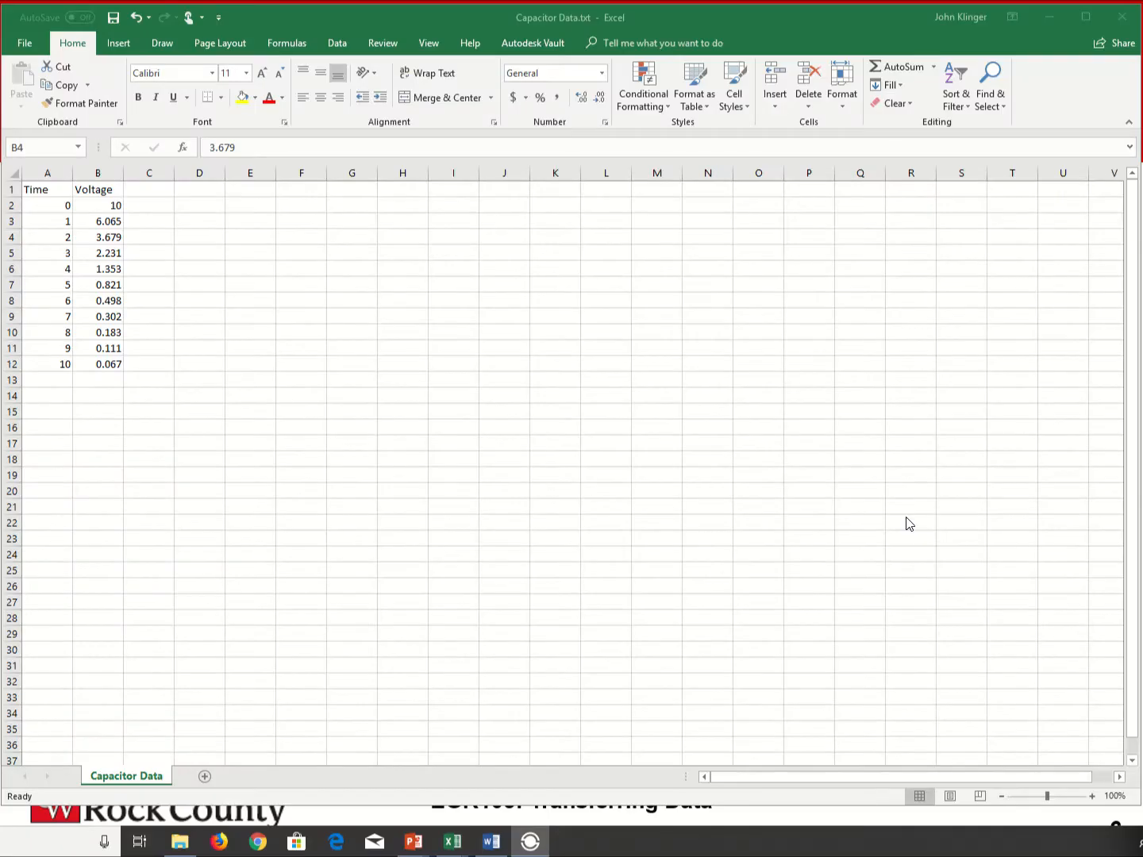
{"action": "left_click", "coordinate": [23, 46]}
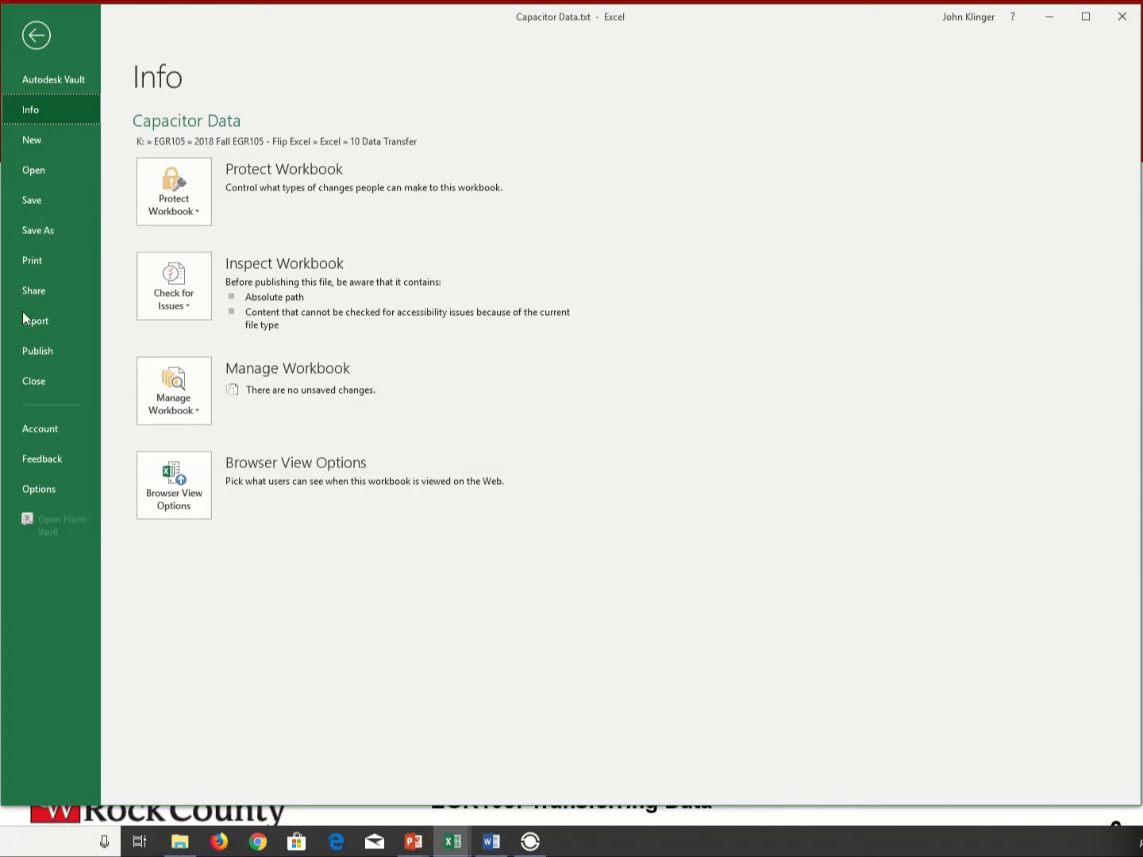
{"action": "left_click", "coordinate": [39, 232]}
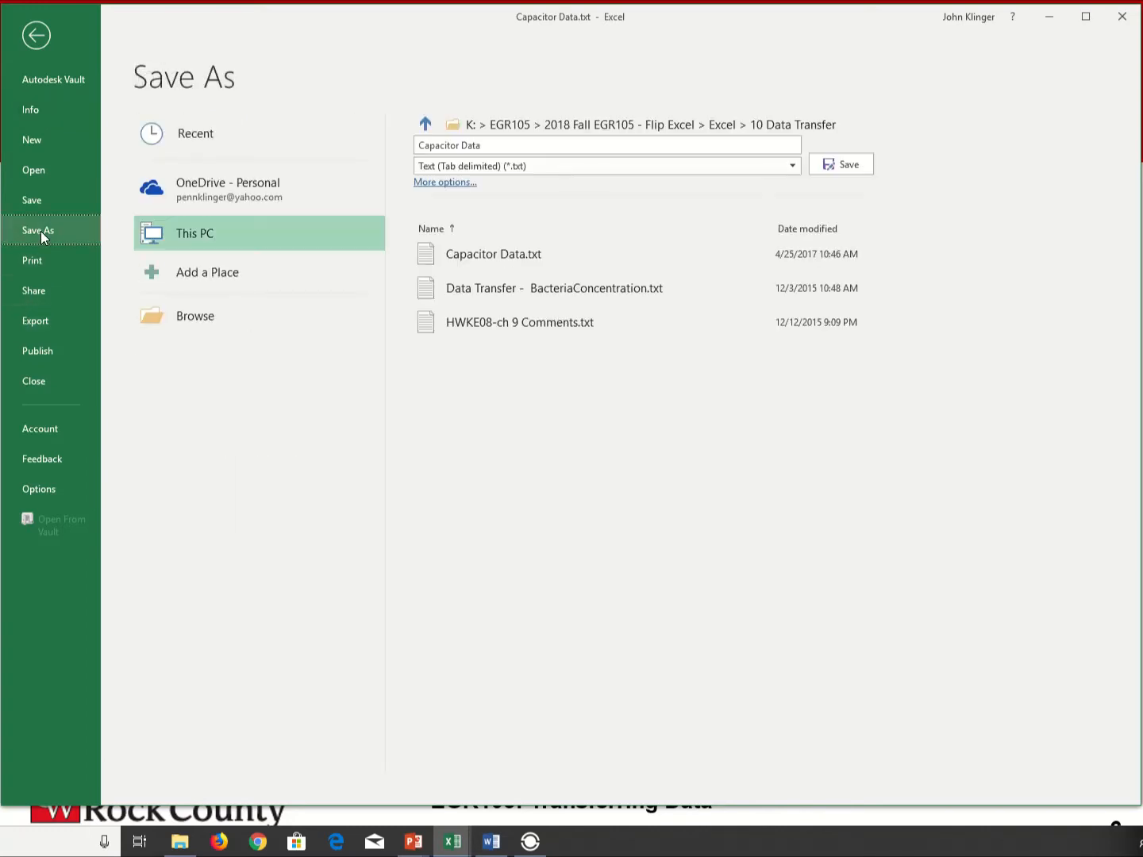
{"action": "left_click", "coordinate": [791, 168]}
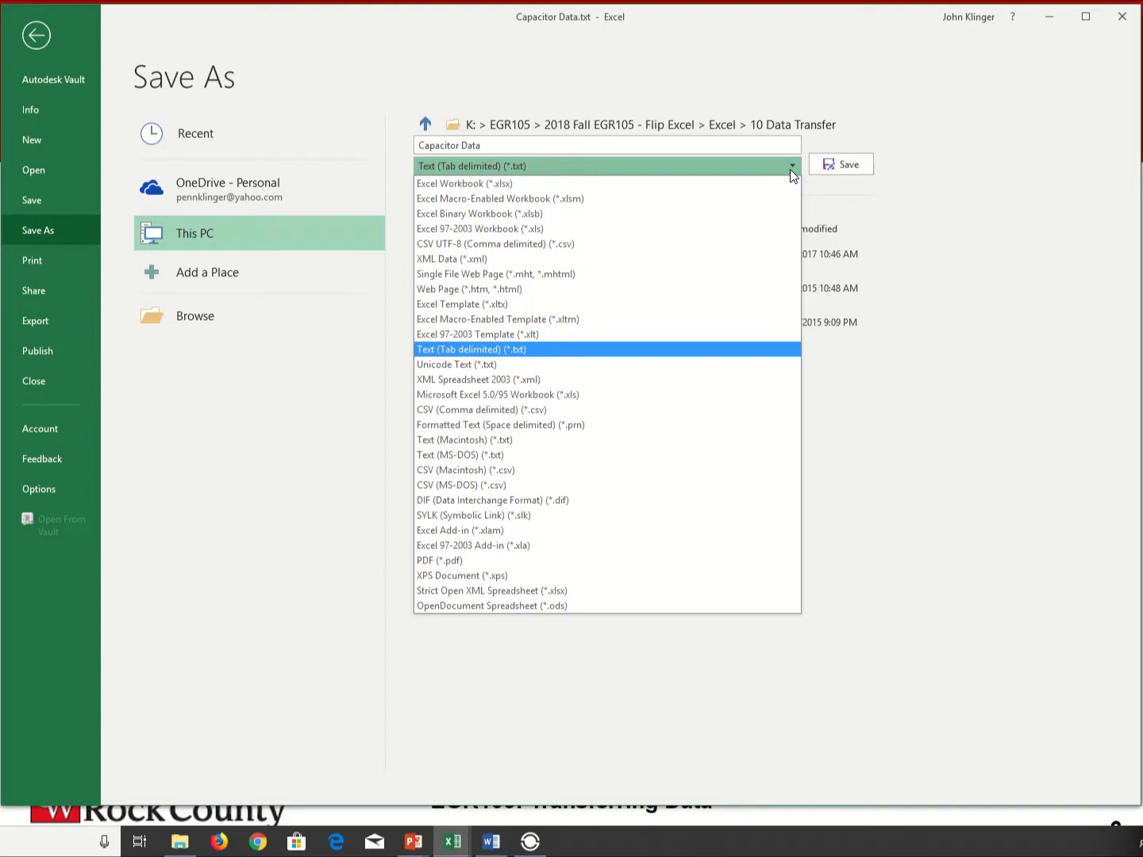
{"action": "left_click", "coordinate": [457, 351]}
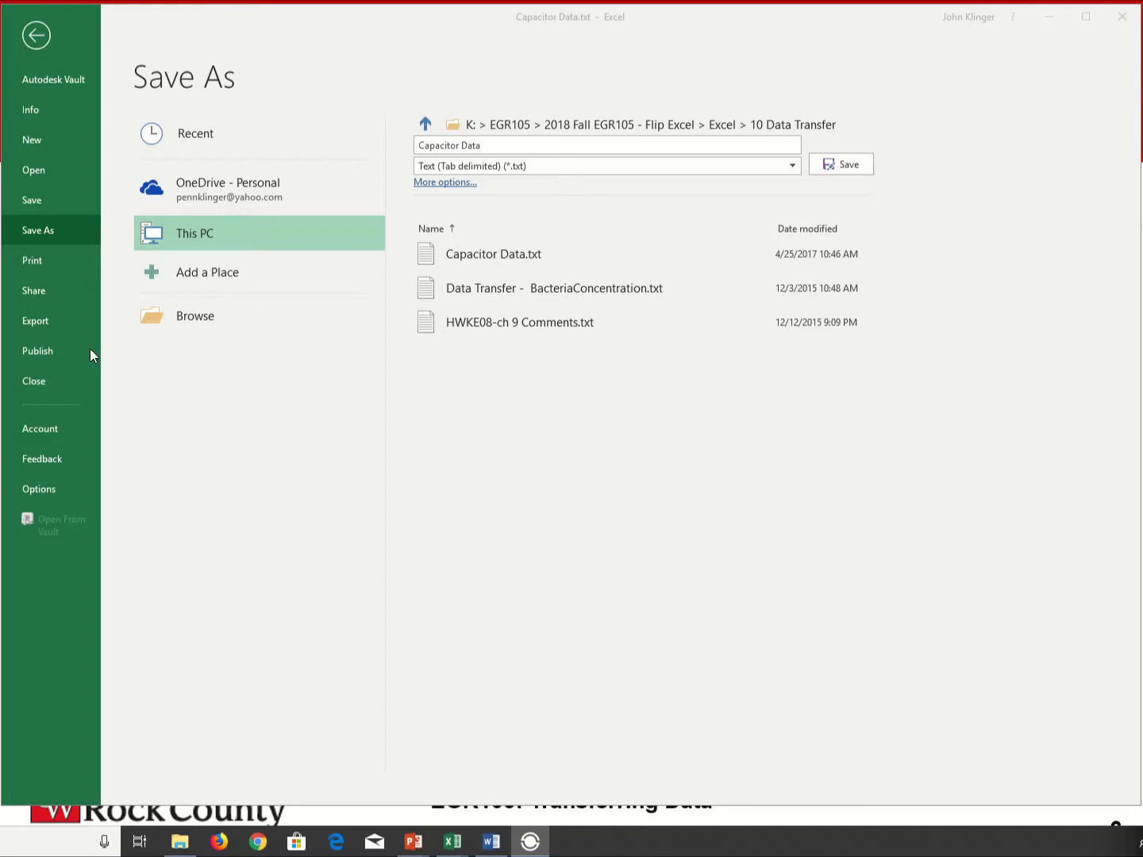
- Open the export options for the Capacitor Data workbook
{"action": "left_click", "coordinate": [35, 321]}
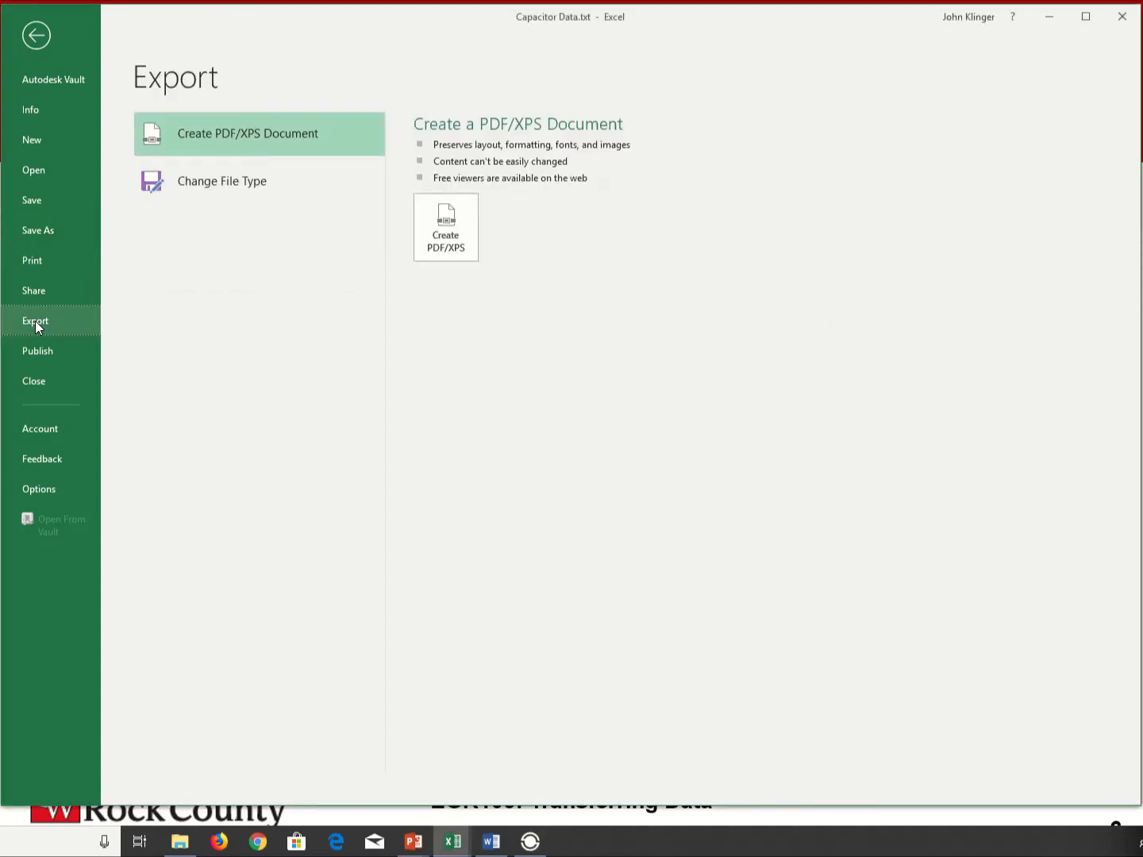
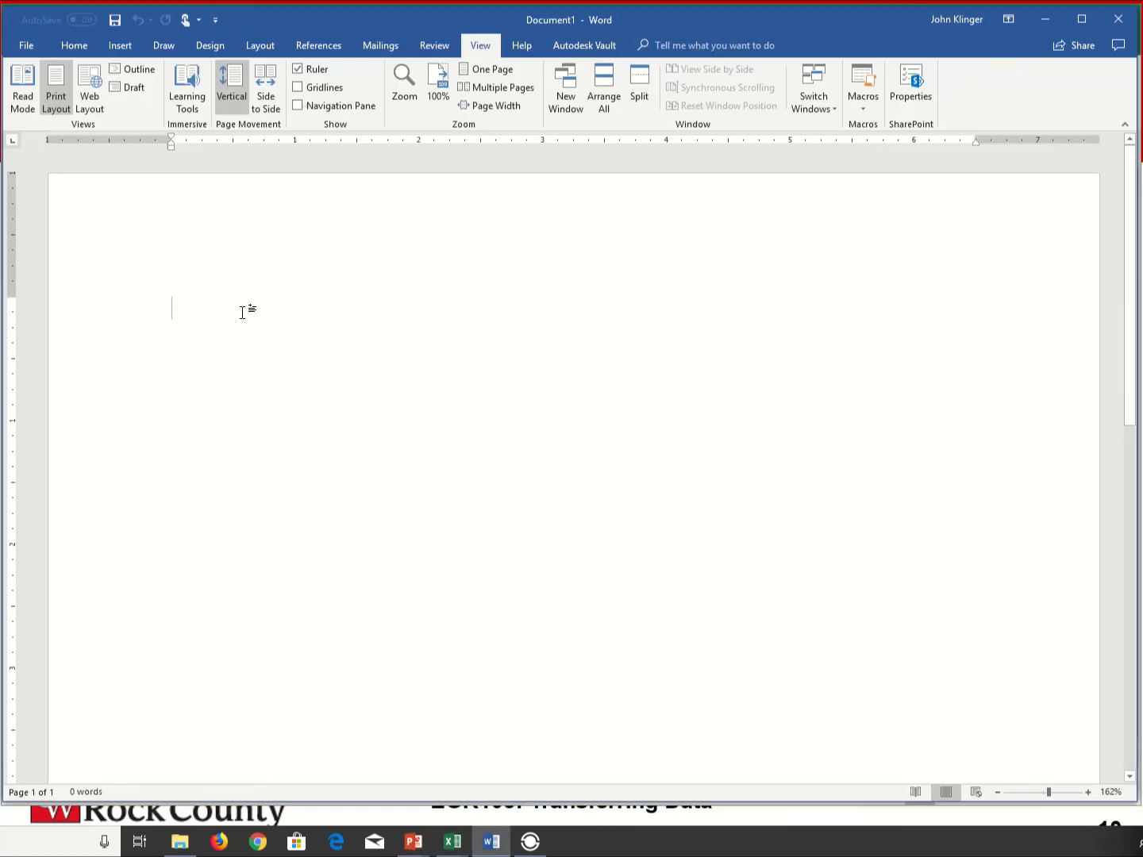
- Paste the copied Time and Voltage data into the Word document and change the voltage at time 0 to 10.01
{"action": "type", "text": "Time\tVoltage 0\t10 1\t6.065 2\t3.679 3\t2.231 4\t1.353 5\t0.821 6\t0.498 7\t0.302 8\t0.183 9\t0.111 10\t0.067"}
{"action": "left_click", "coordinate": [319, 389]}
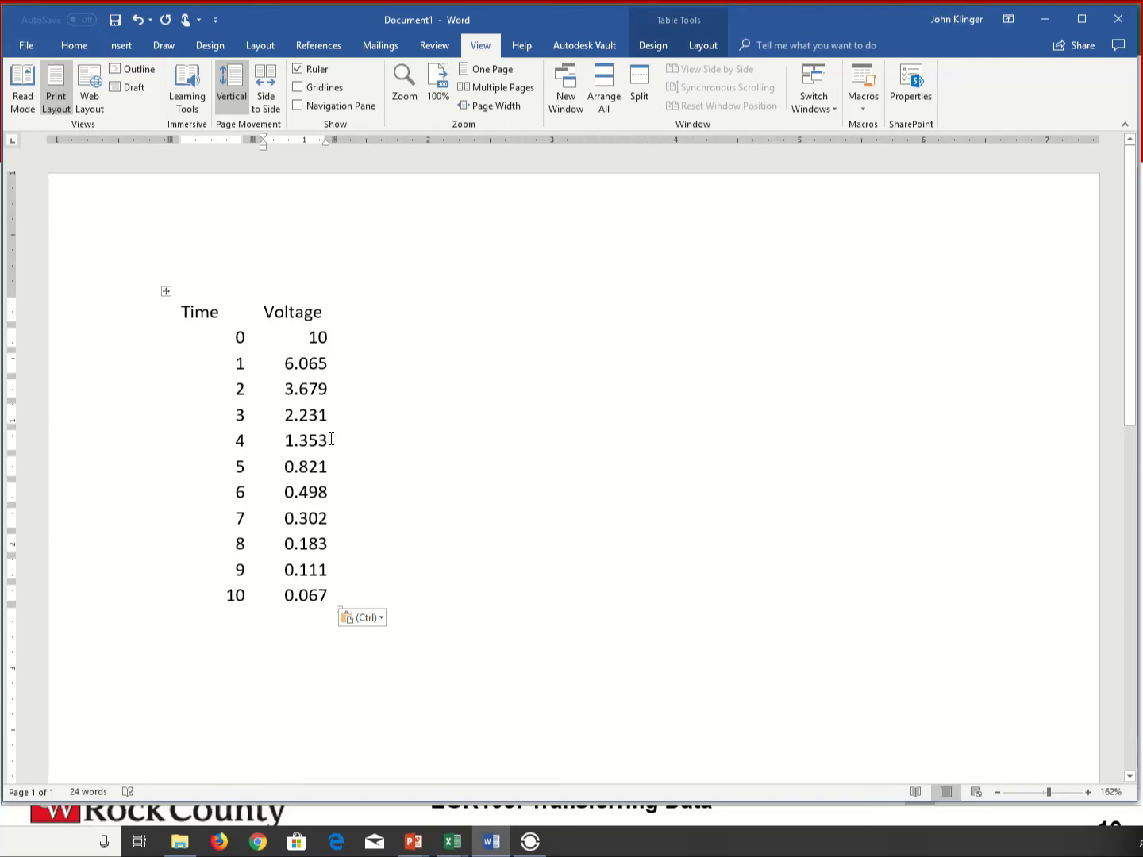
{"action": "type", "text": ".01"}
{"action": "left_click", "coordinate": [175, 568]}
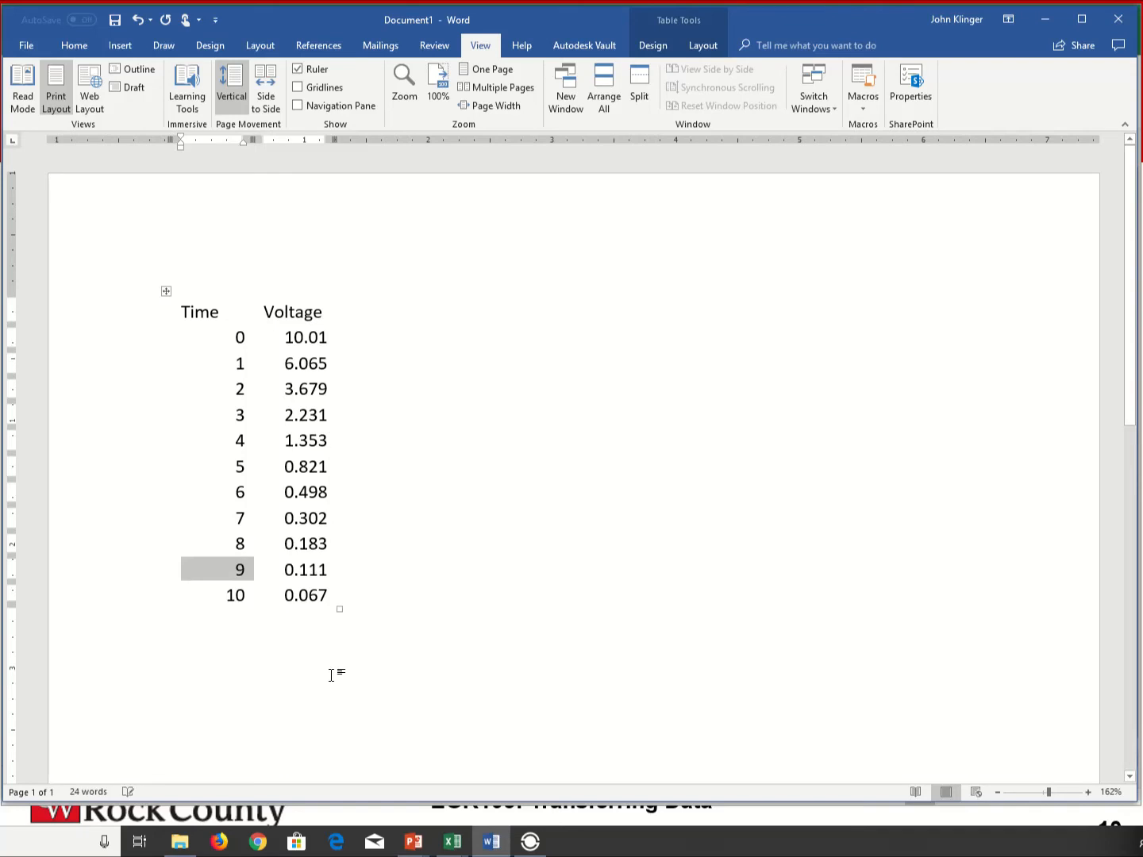
{"action": "left_click", "coordinate": [332, 674]}
- Apply all borders to the whole pasted Time and Voltage table
{"action": "left_click", "coordinate": [167, 290]}
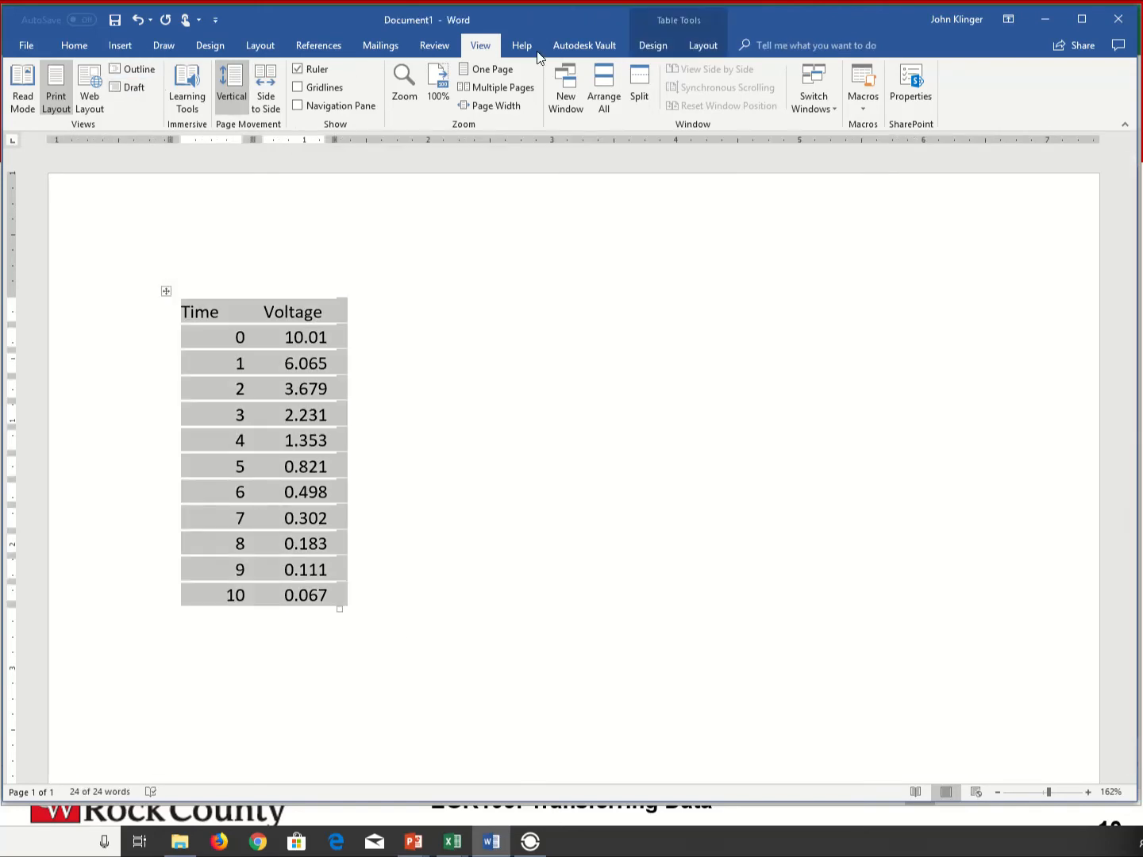
{"action": "left_click", "coordinate": [689, 23]}
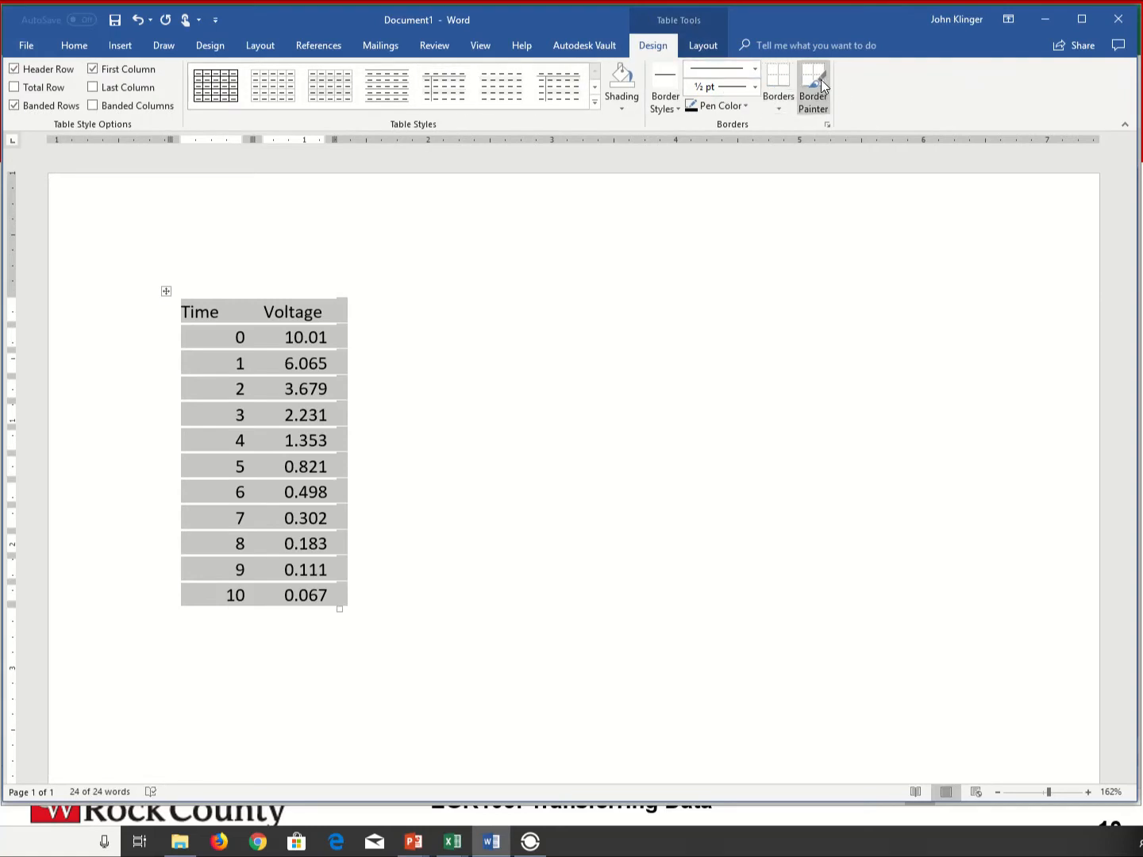
{"action": "left_click", "coordinate": [781, 105]}
{"action": "left_click", "coordinate": [789, 220]}
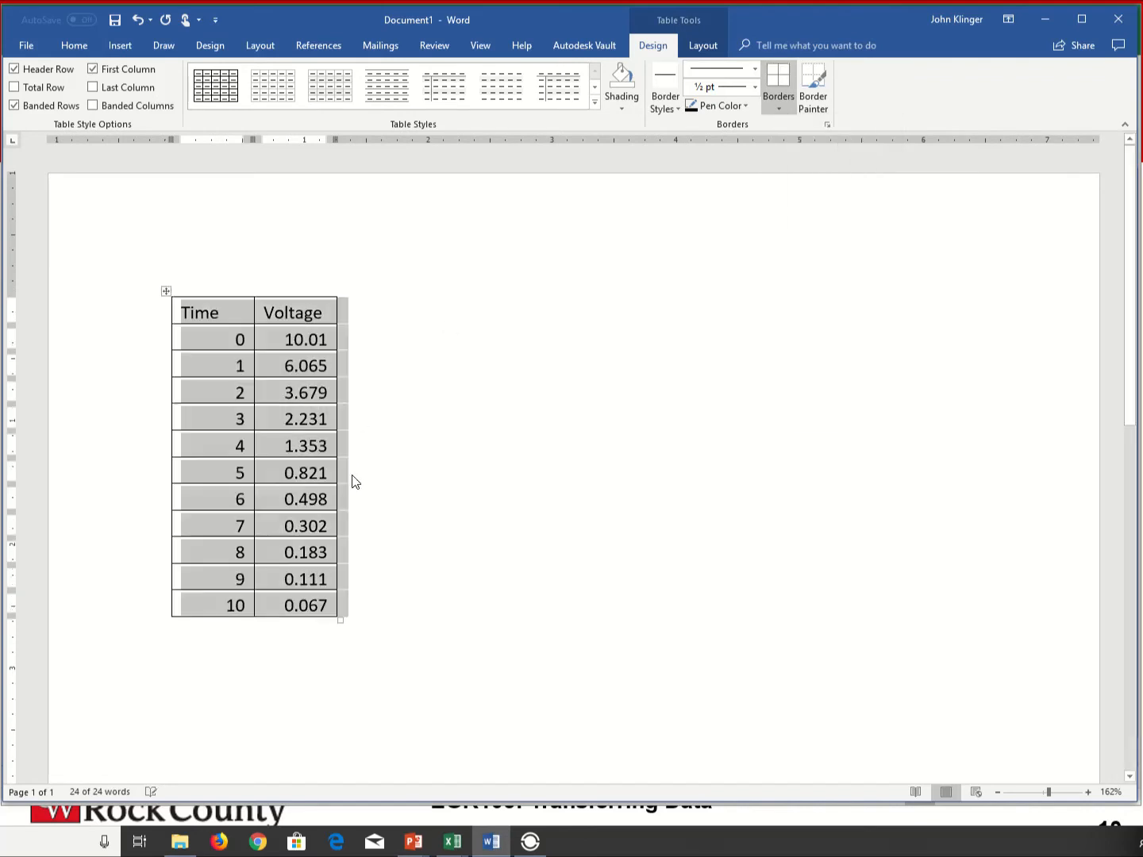
{"action": "left_click", "coordinate": [256, 522]}
{"action": "left_click", "coordinate": [416, 621]}
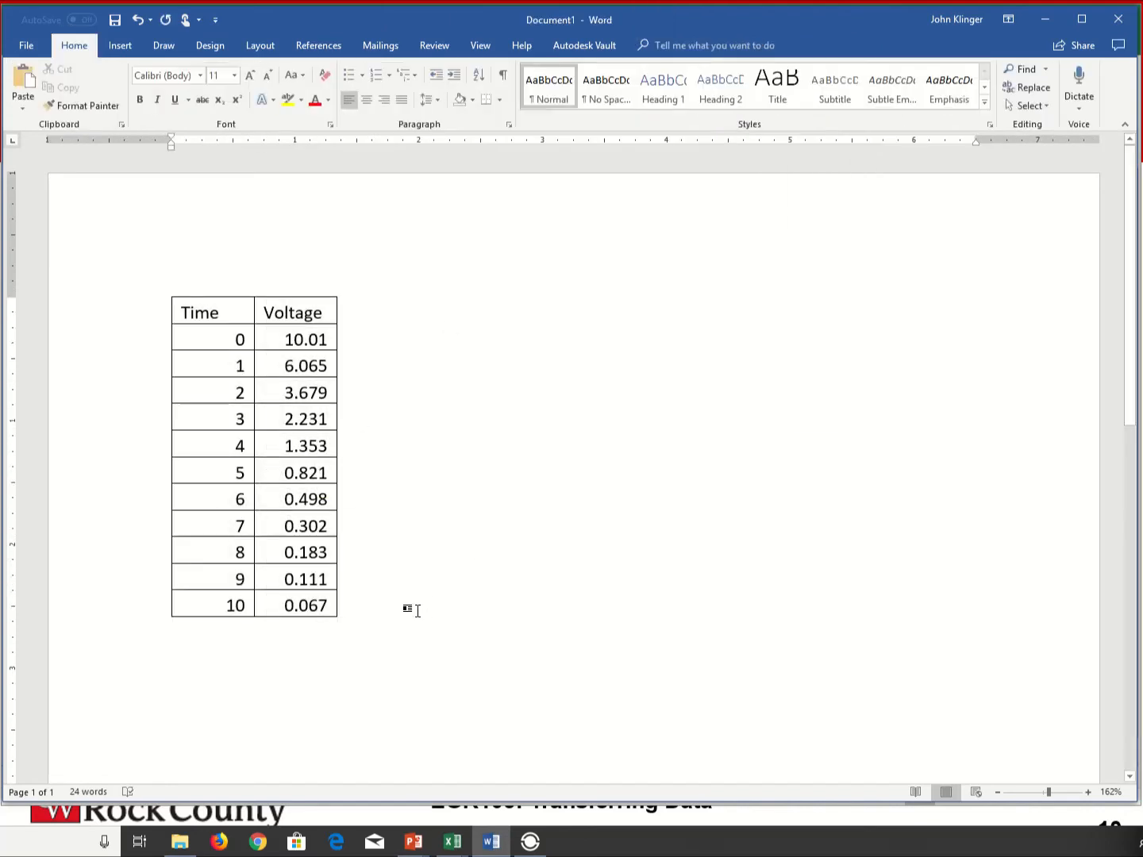
{"action": "key", "text": "Return"}
- Set the voltage at time 0 in the Word table to 20
{"action": "left_click", "coordinate": [326, 341]}
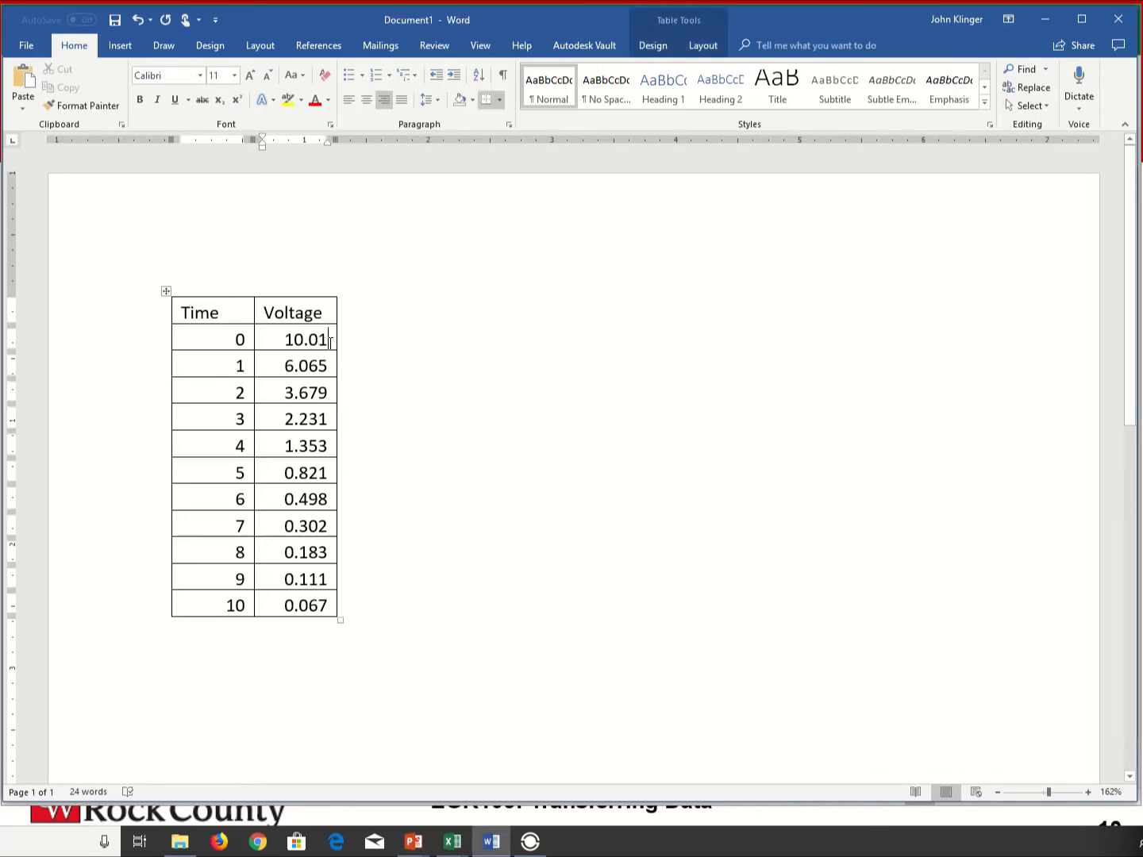
{"action": "right_click", "coordinate": [331, 342]}
{"action": "double_click", "coordinate": [331, 340]}
{"action": "type", "text": "20"}
{"action": "left_click", "coordinate": [514, 426]}
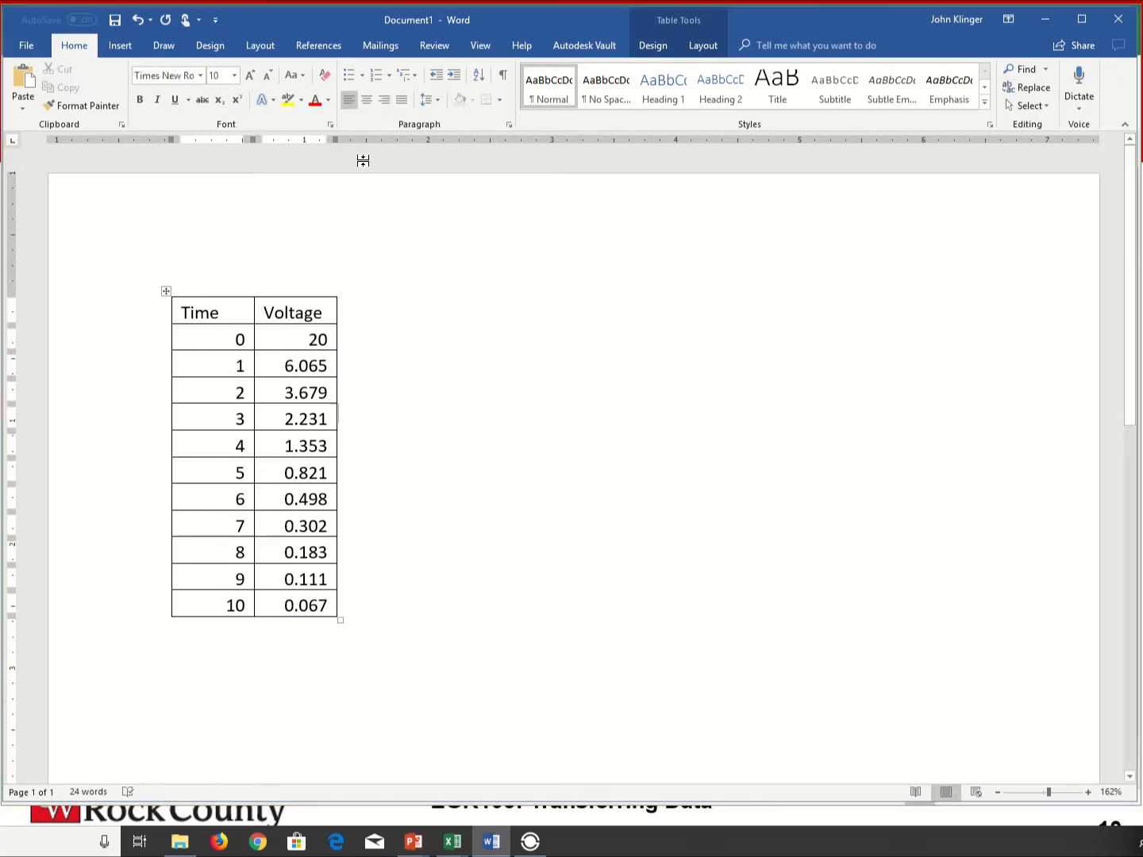
- Switch to Excel to compare the Capacitor Data worksheet with the edited Word table, and return to Word
{"action": "key", "text": "alt+Tab"}
{"action": "left_click", "coordinate": [250, 252]}
{"action": "left_click", "coordinate": [111, 207]}
{"action": "left_click", "coordinate": [148, 381]}
{"action": "left_click", "coordinate": [110, 473]}
{"action": "key", "text": "alt+Tab"}
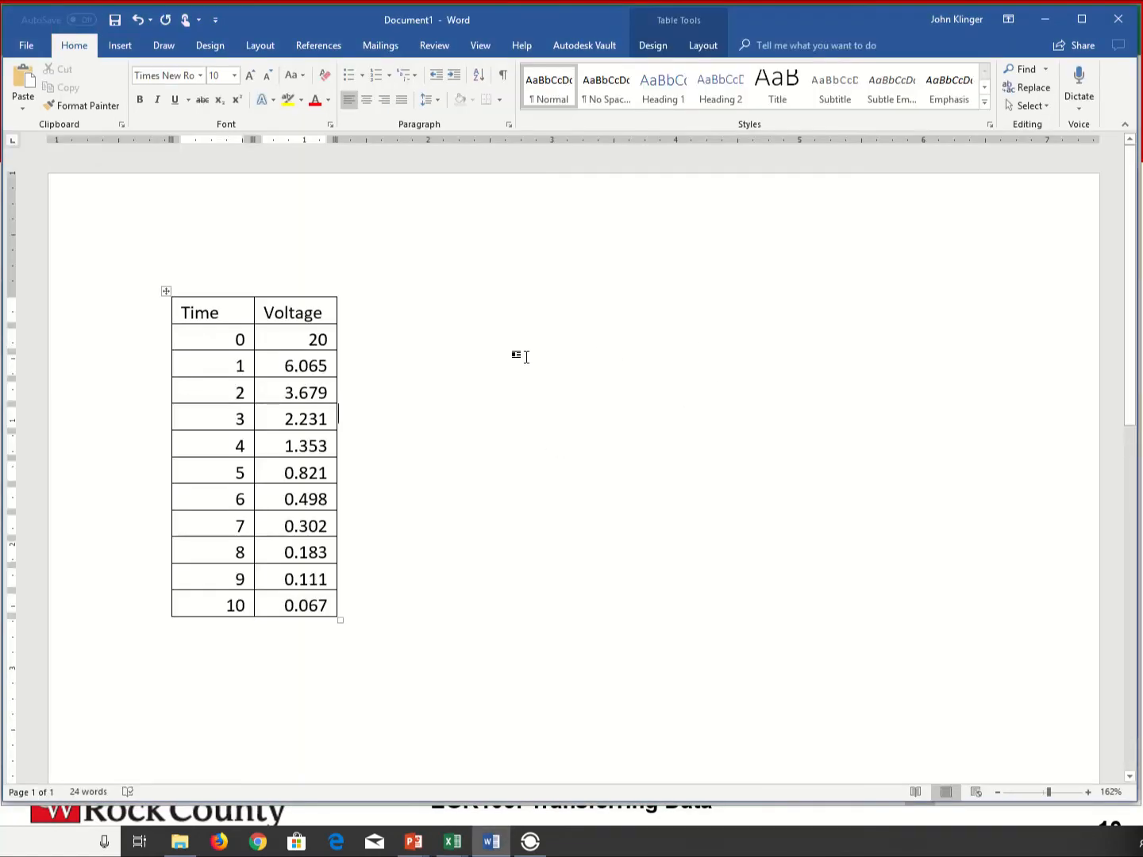
- Switch to Excel, set cell B2 to 30, and check whether the Word table follows the change
{"action": "key", "text": "alt+Tab"}
{"action": "left_click", "coordinate": [111, 204]}
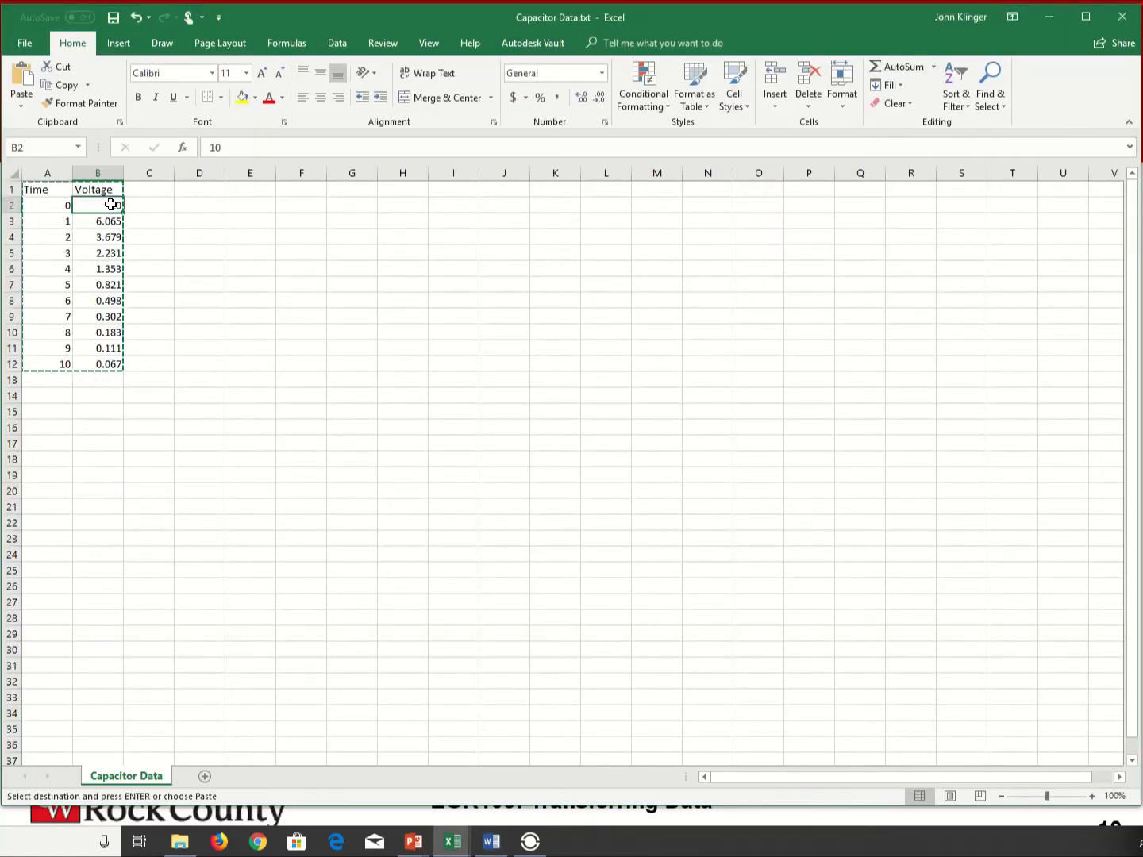
{"action": "double_click", "coordinate": [112, 204]}
{"action": "key", "text": "Return"}
{"action": "key", "text": "alt+Tab"}
{"action": "key", "text": "alt+Tab"}
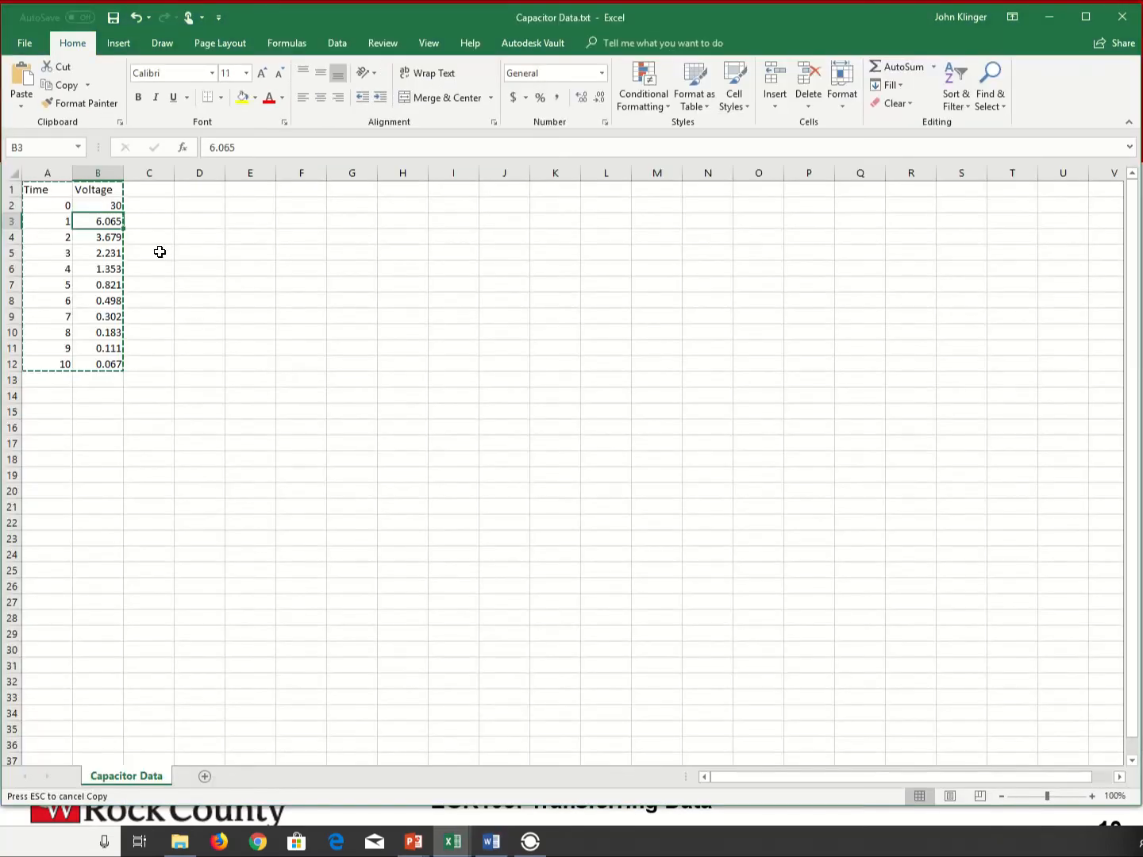
- Undo the edit to cell B2 and clear the copy marquee around the data
{"action": "key", "text": "ctrl+z"}
{"action": "left_click", "coordinate": [353, 367]}
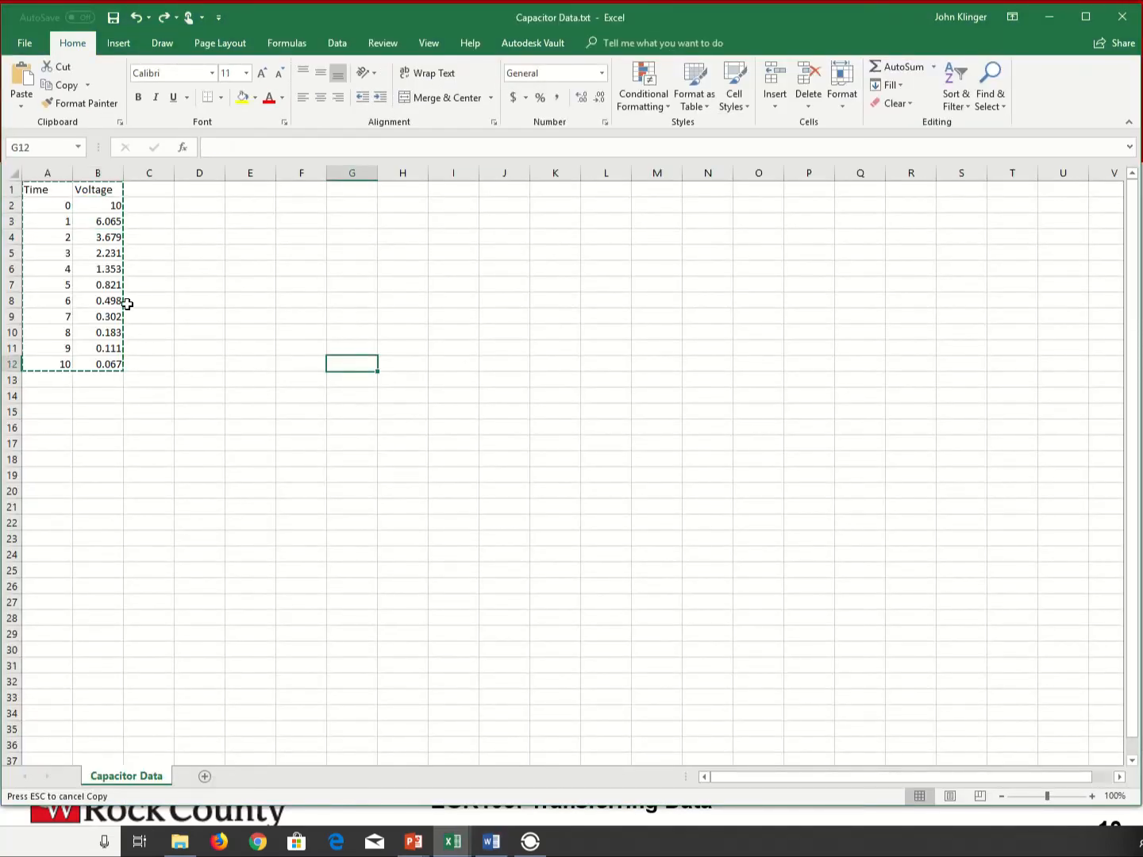
{"action": "left_click", "coordinate": [208, 349]}
{"action": "key", "text": "Escape"}
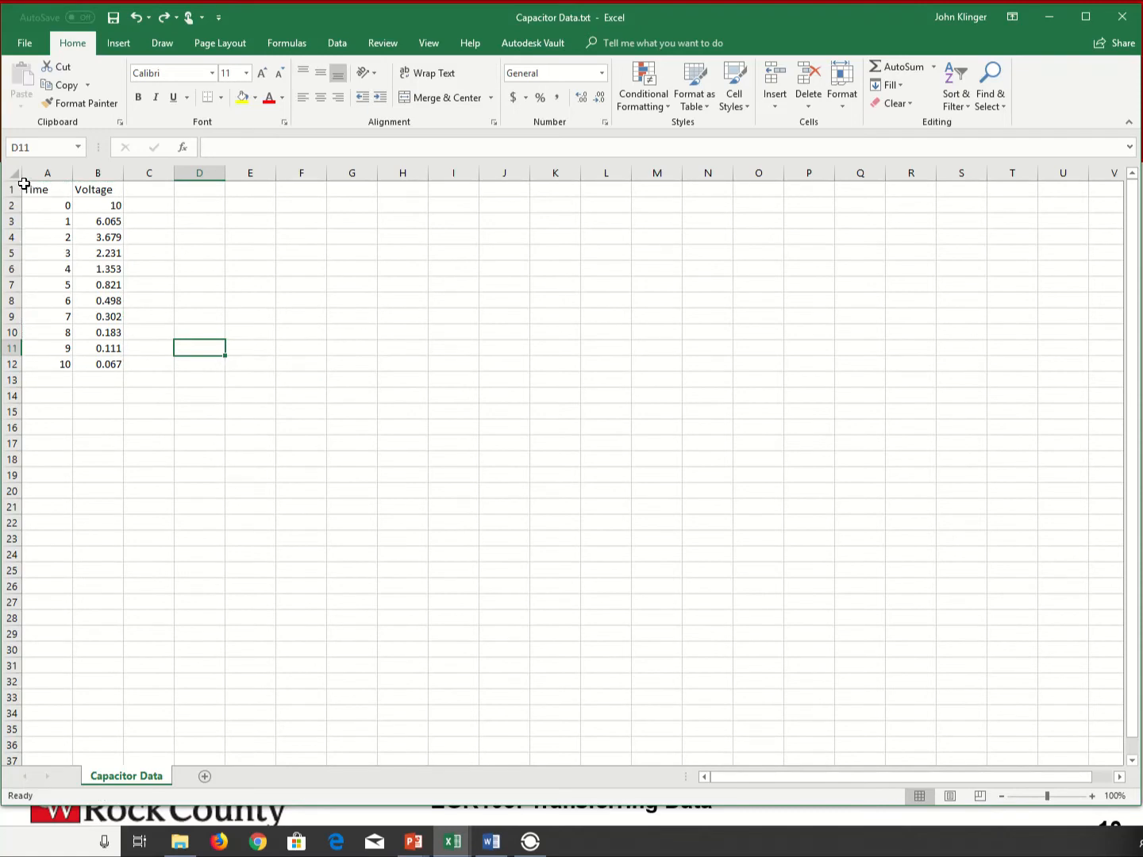
- Copy the Time and Voltage range A1:B12 as a picture, as shown on screen, in Bitmap format
{"action": "left_click_drag", "start_coordinate": [32, 189], "coordinate": [111, 363]}
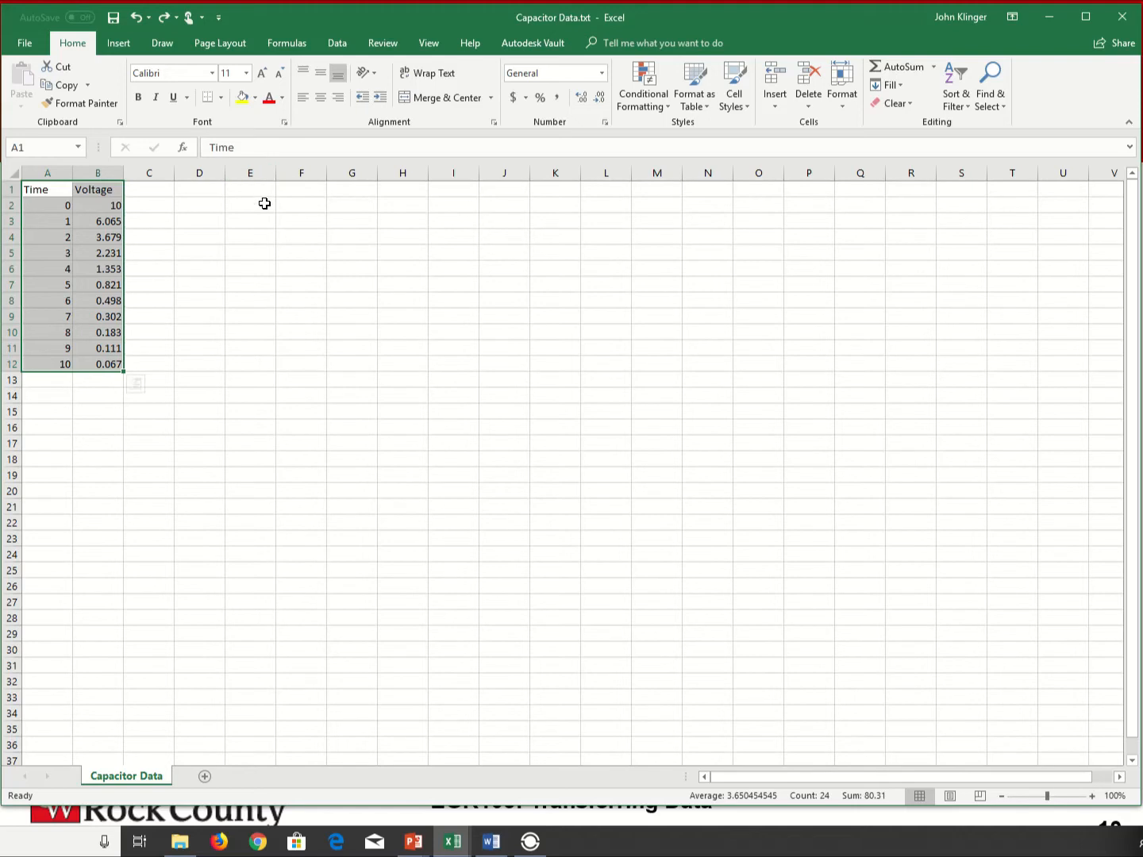
{"action": "left_click", "coordinate": [88, 85]}
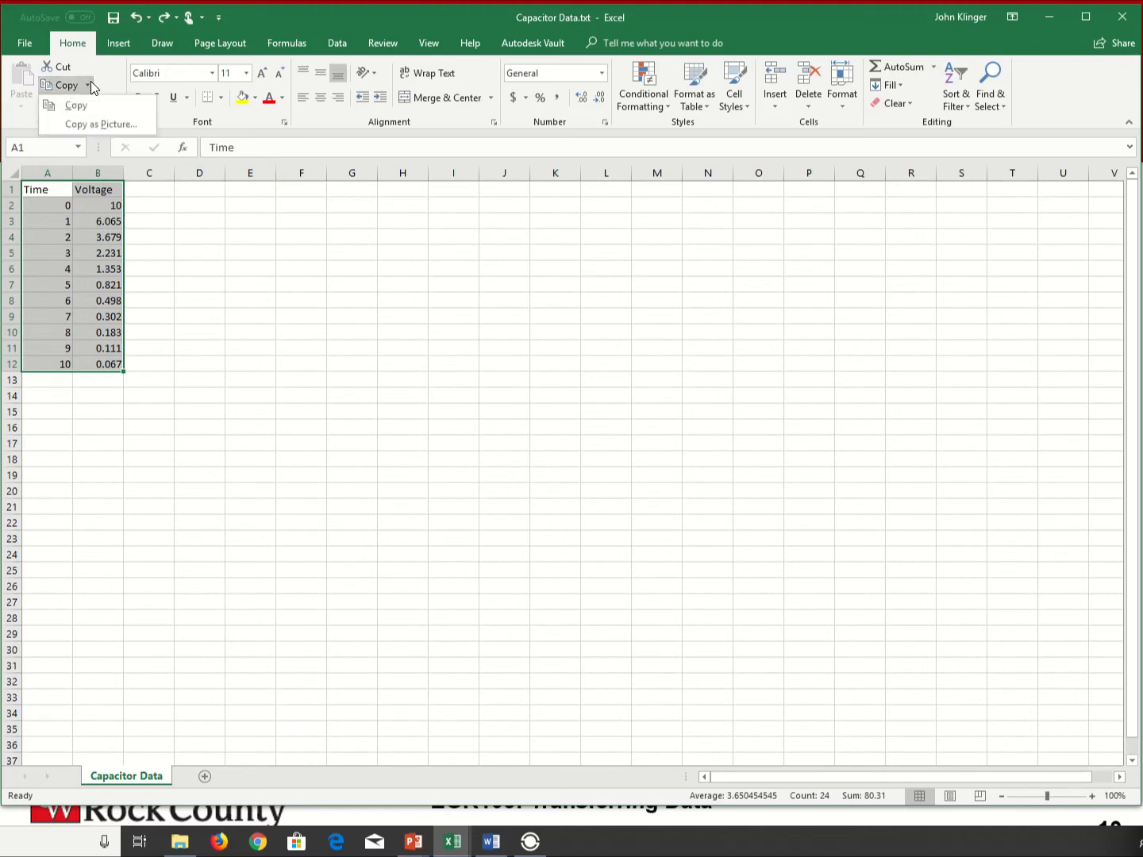
{"action": "left_click", "coordinate": [85, 126]}
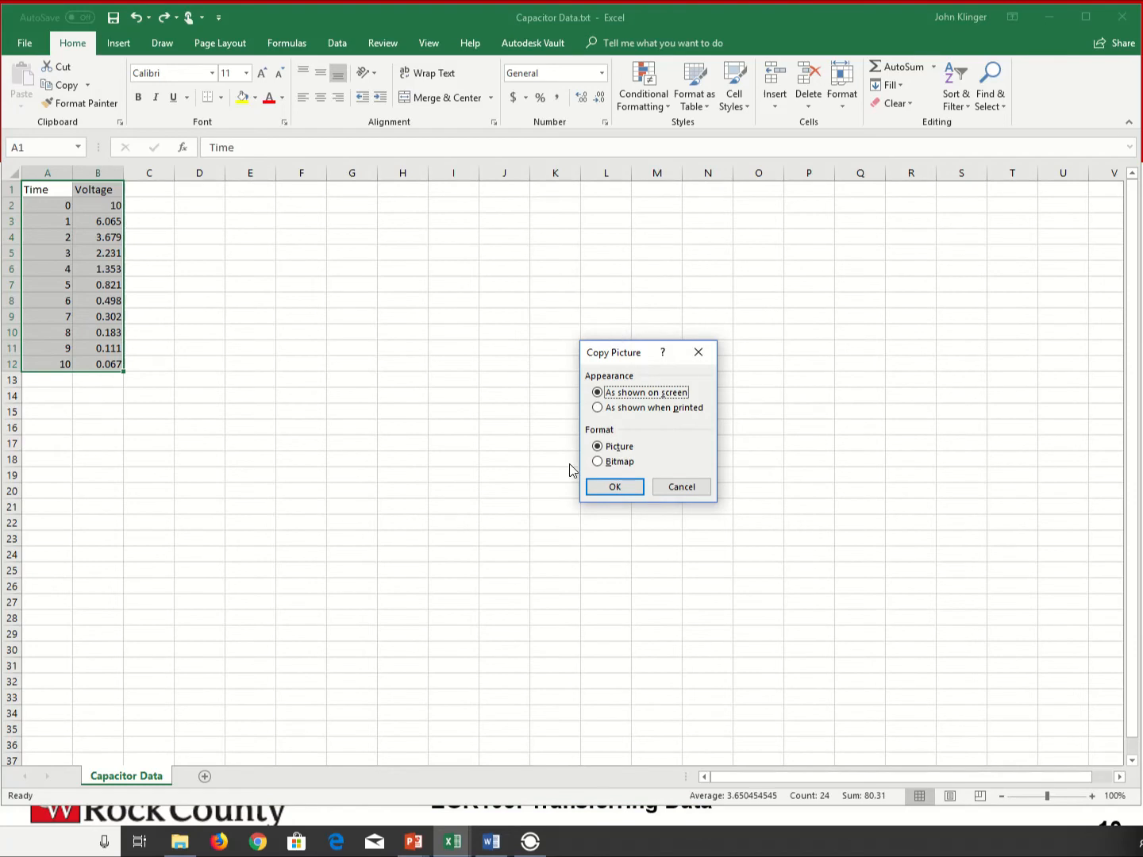
{"action": "left_click", "coordinate": [596, 463]}
{"action": "left_click", "coordinate": [616, 488]}
- Switch to Word and paste the bitmap picture of the data a few lines below the bordered table
{"action": "key", "text": "alt+Tab"}
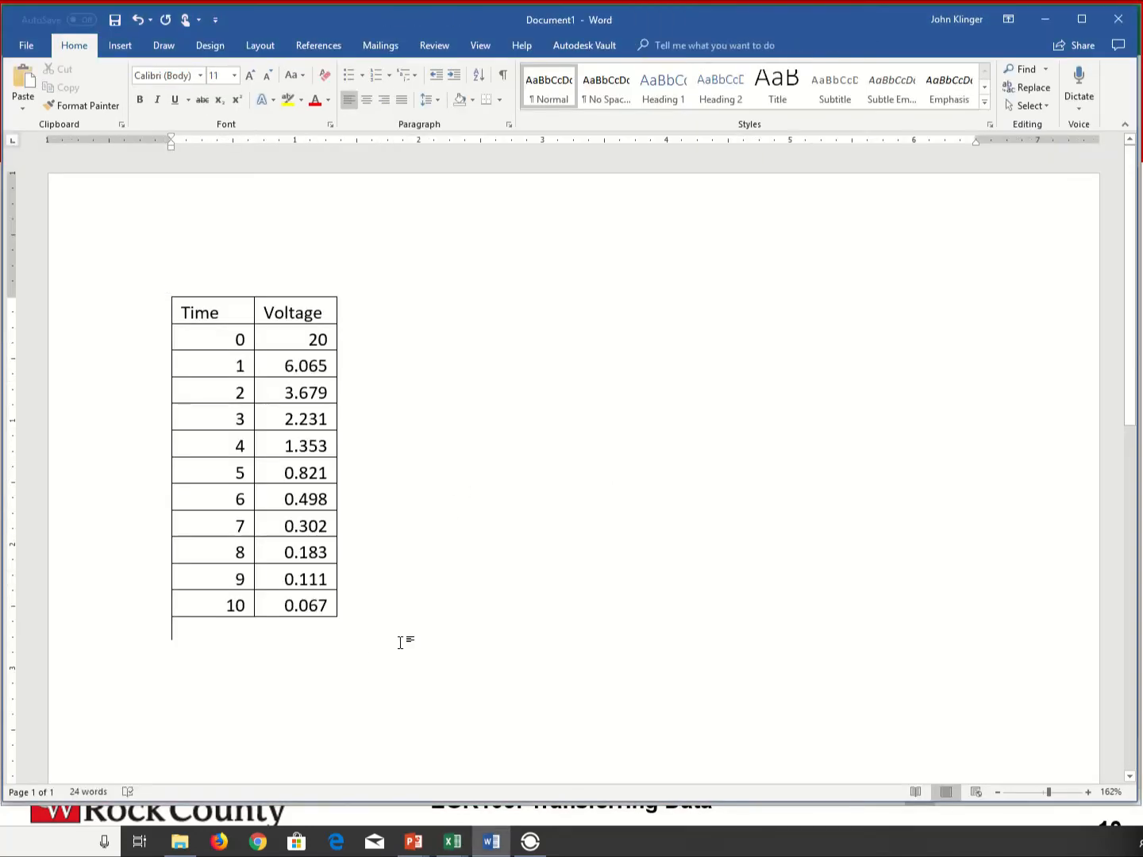
{"action": "key", "text": "Return"}
{"action": "key", "text": "Return"}
{"action": "key", "text": "ctrl+v"}
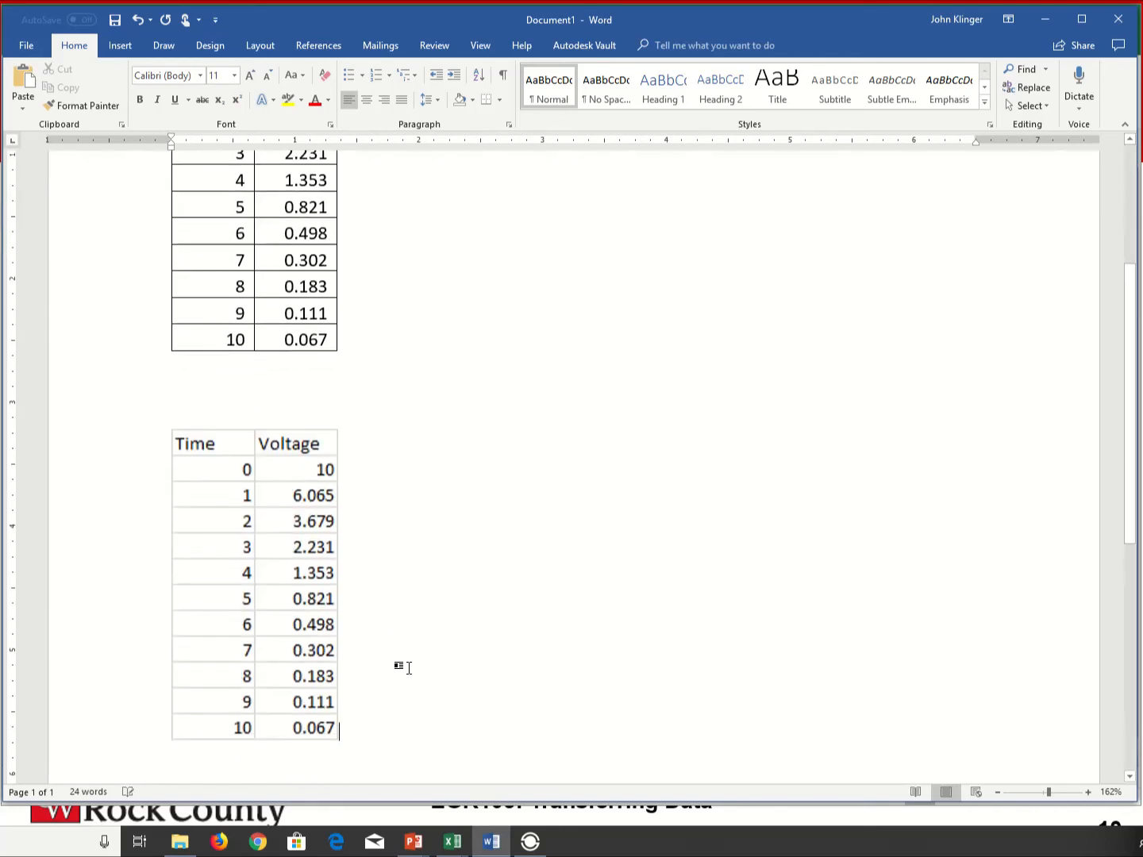
{"action": "left_click", "coordinate": [271, 644]}
{"action": "scroll", "coordinate": [423, 730], "scroll_direction": "down", "scroll_amount": 1}
{"action": "left_click", "coordinate": [361, 567]}
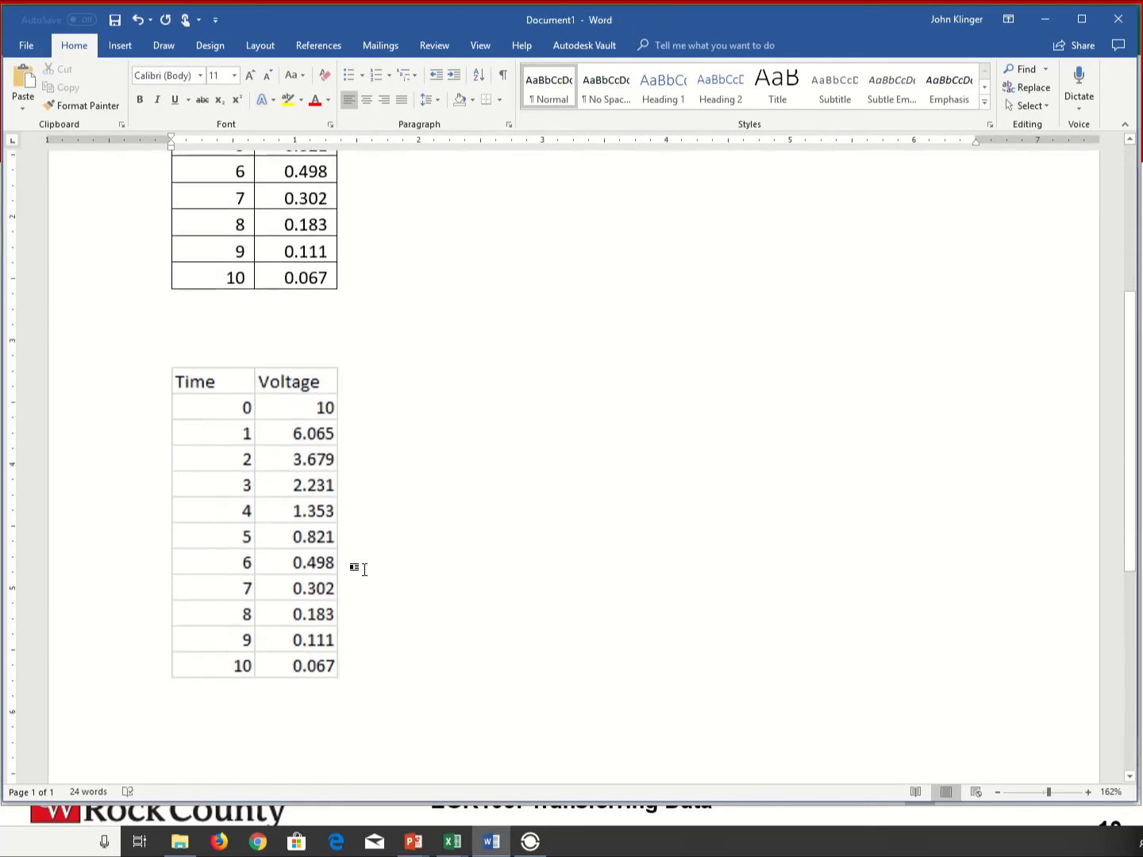
- Resize the pasted data picture proportionally to about 4.07" high and 2.18" wide
{"action": "double_click", "coordinate": [311, 542]}
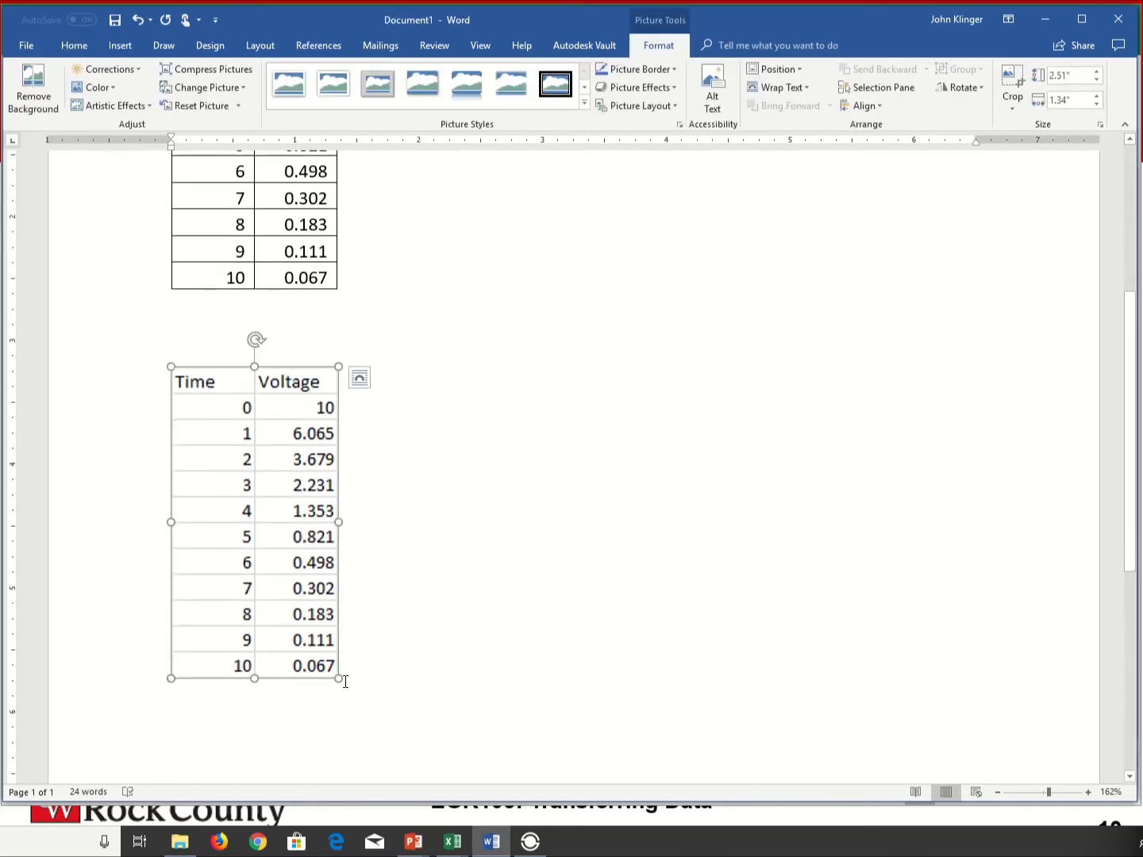
{"action": "left_click_drag", "start_coordinate": [342, 682], "coordinate": [501, 663]}
{"action": "scroll", "coordinate": [588, 645], "scroll_direction": "down", "scroll_amount": 3}
{"action": "scroll", "coordinate": [588, 644], "scroll_direction": "down", "scroll_amount": 1}
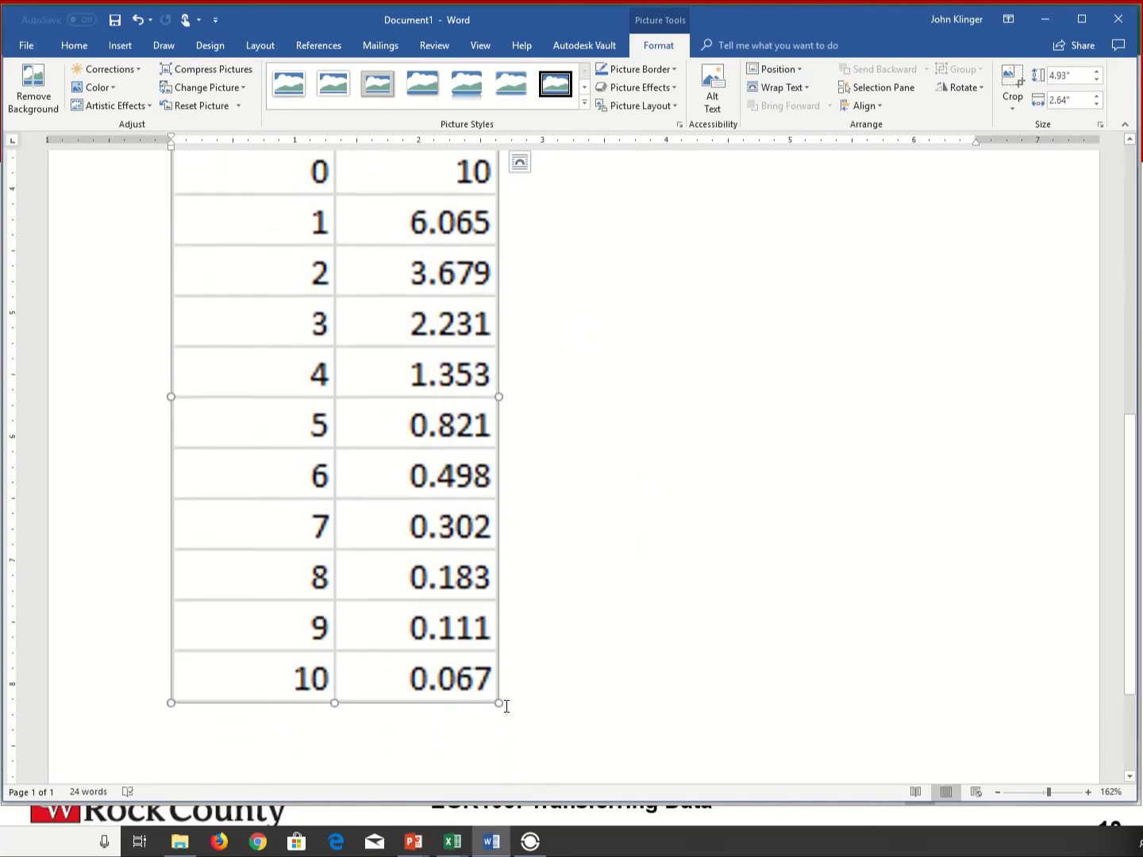
{"action": "left_click_drag", "start_coordinate": [498, 704], "coordinate": [440, 594]}
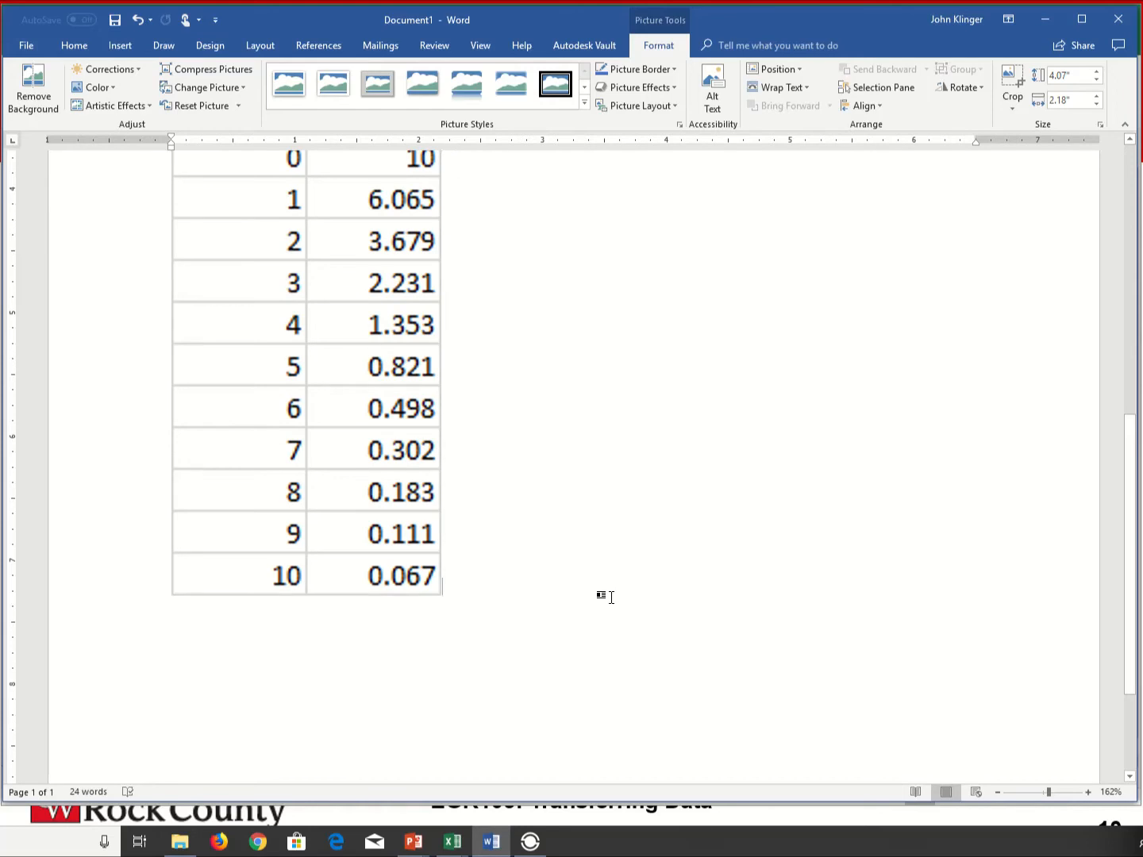
- Insert a page break after the resized picture to start a second page
{"action": "left_click", "coordinate": [610, 596]}
{"action": "key", "text": "ctrl+Return"}
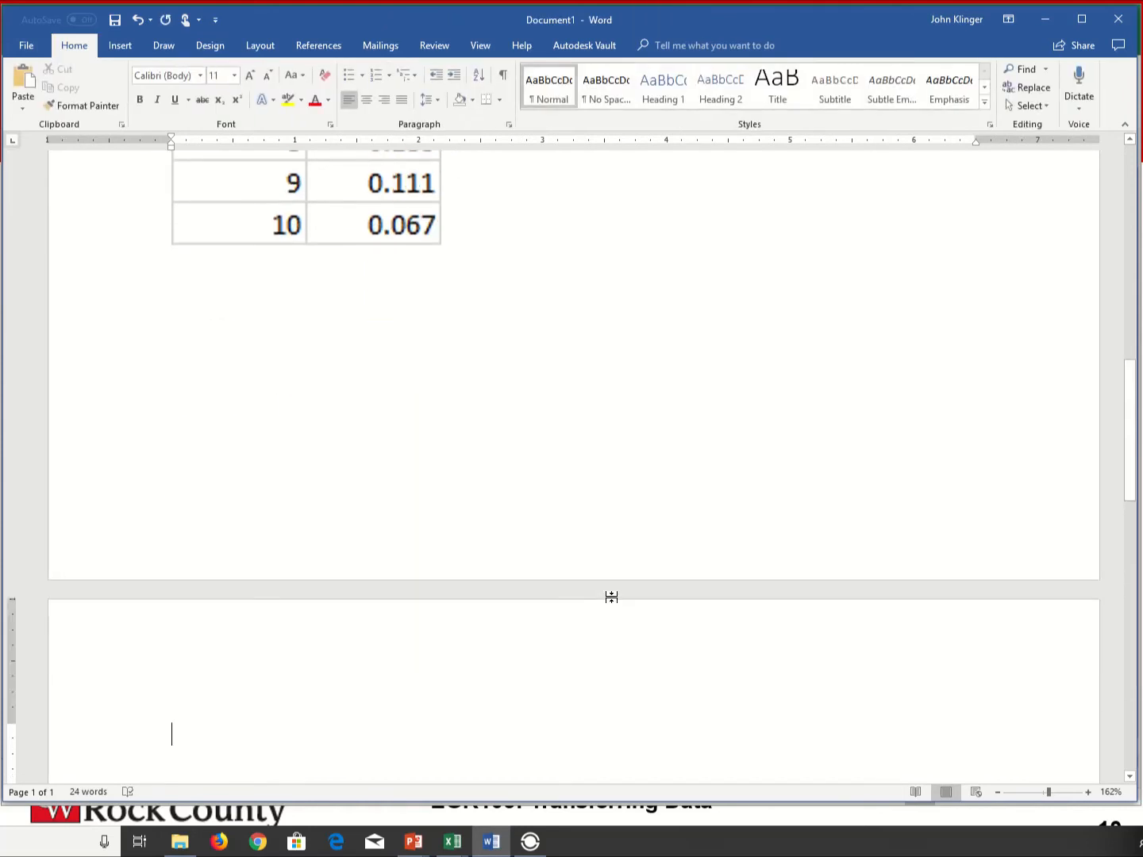
{"action": "scroll", "coordinate": [544, 566], "scroll_direction": "down", "scroll_amount": 5}
- Switch to Excel and copy the Time and Voltage range A1:B12
{"action": "key", "text": "alt+Tab"}
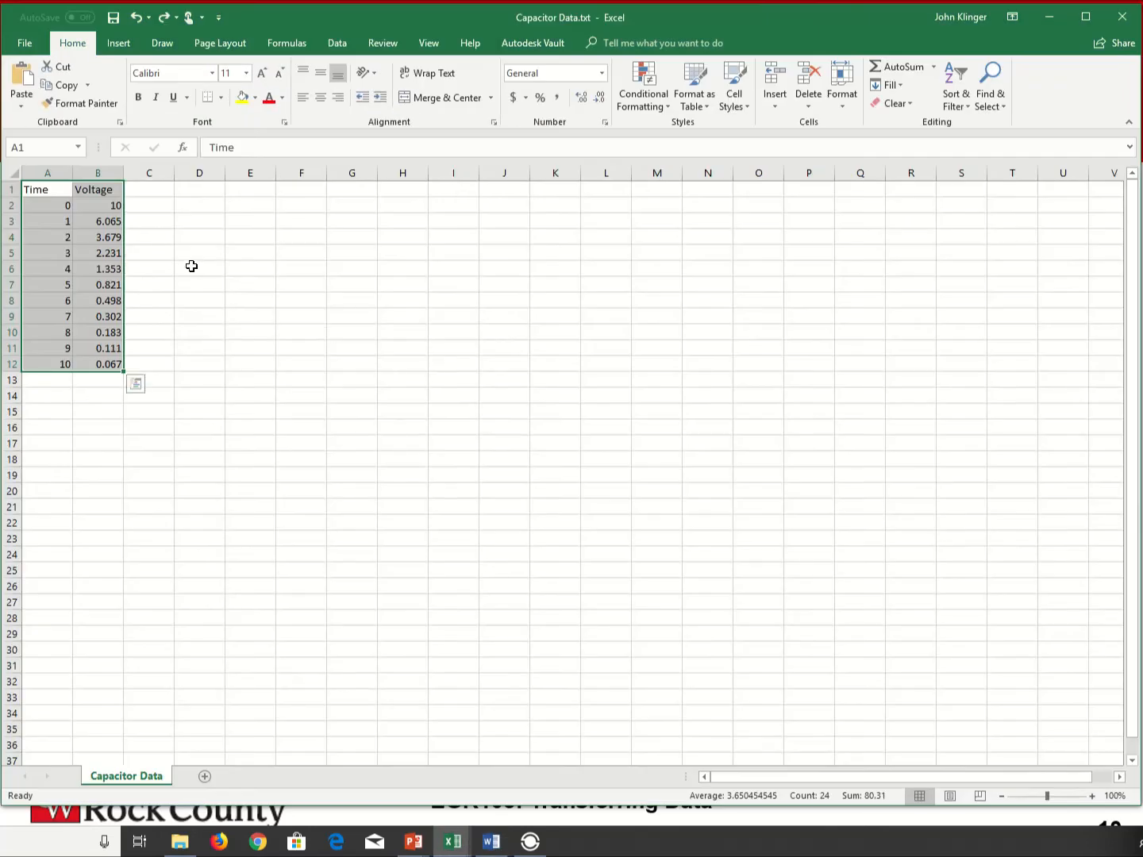
{"action": "left_click", "coordinate": [96, 346]}
{"action": "left_click_drag", "start_coordinate": [32, 189], "coordinate": [104, 364]}
{"action": "key", "text": "ctrl+c"}
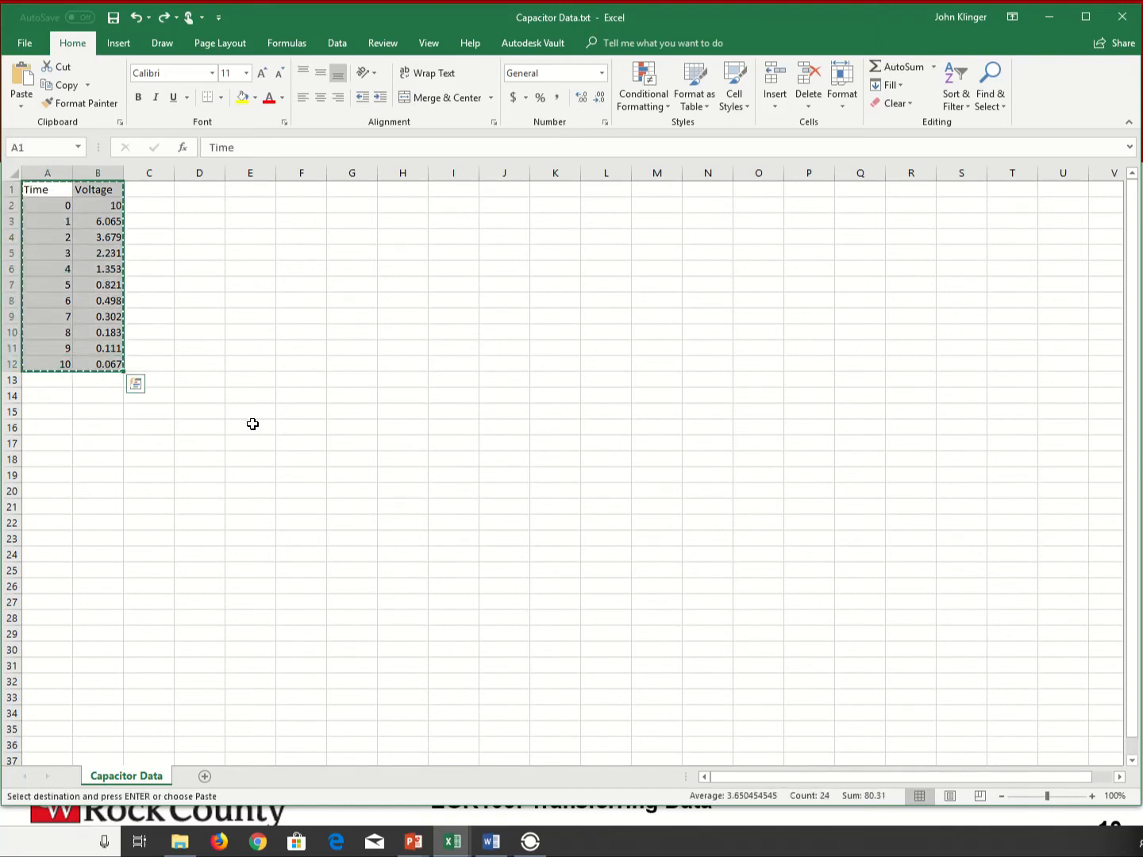
- Switch to Word and use Paste Special to insert the copied range on the second page as a Bitmap
{"action": "key", "text": "alt+Tab"}
{"action": "left_click", "coordinate": [24, 103]}
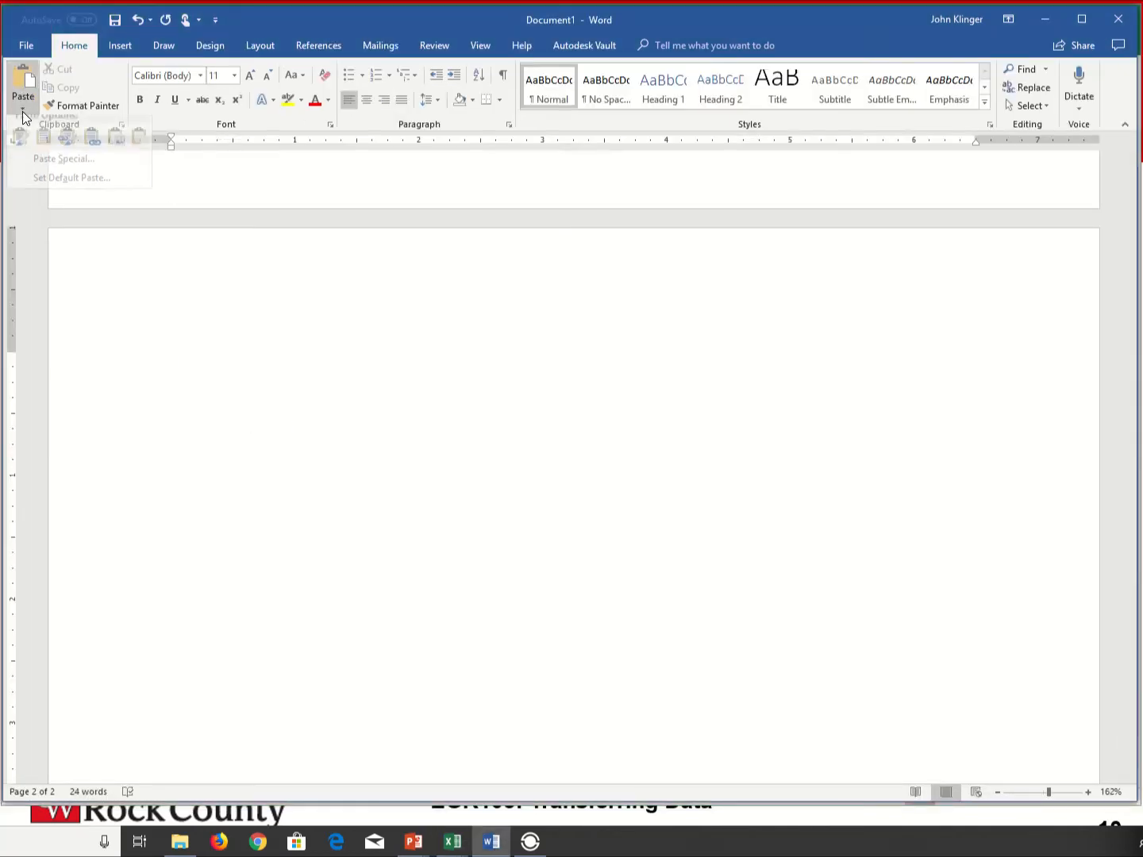
{"action": "left_click", "coordinate": [42, 172]}
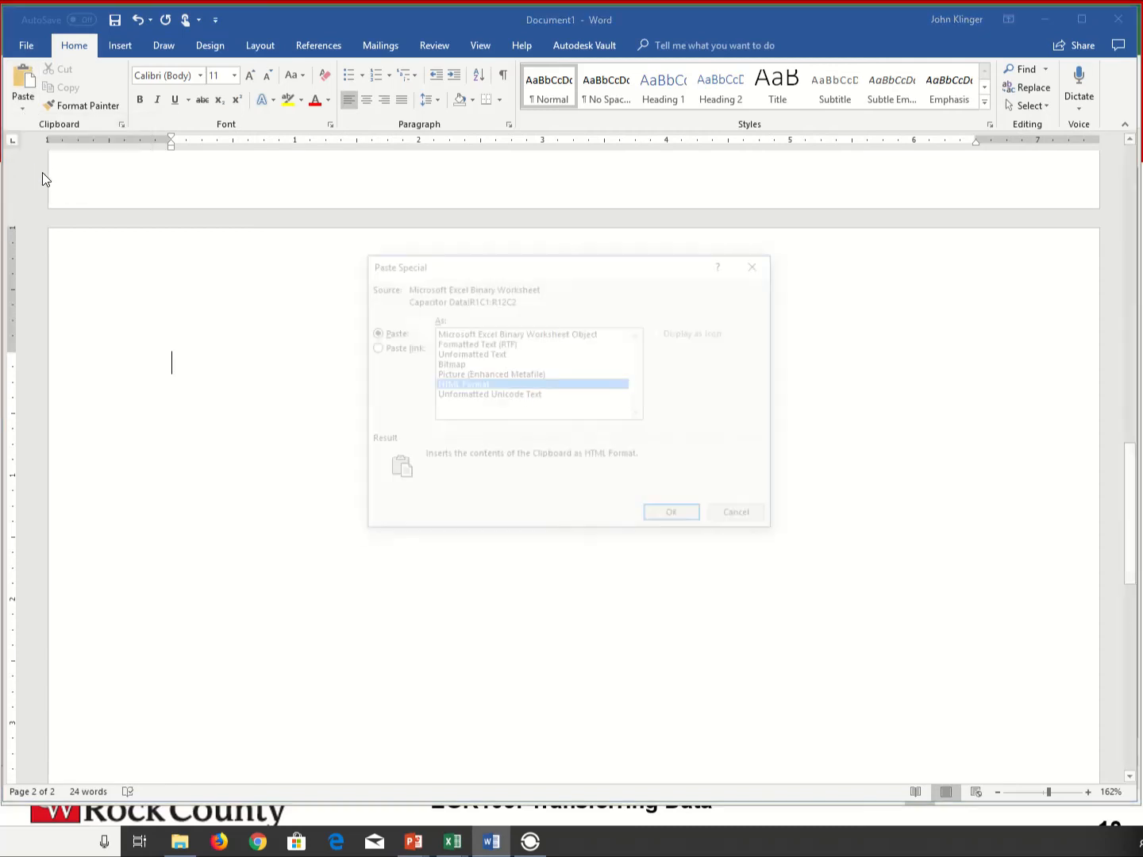
{"action": "left_click", "coordinate": [448, 365]}
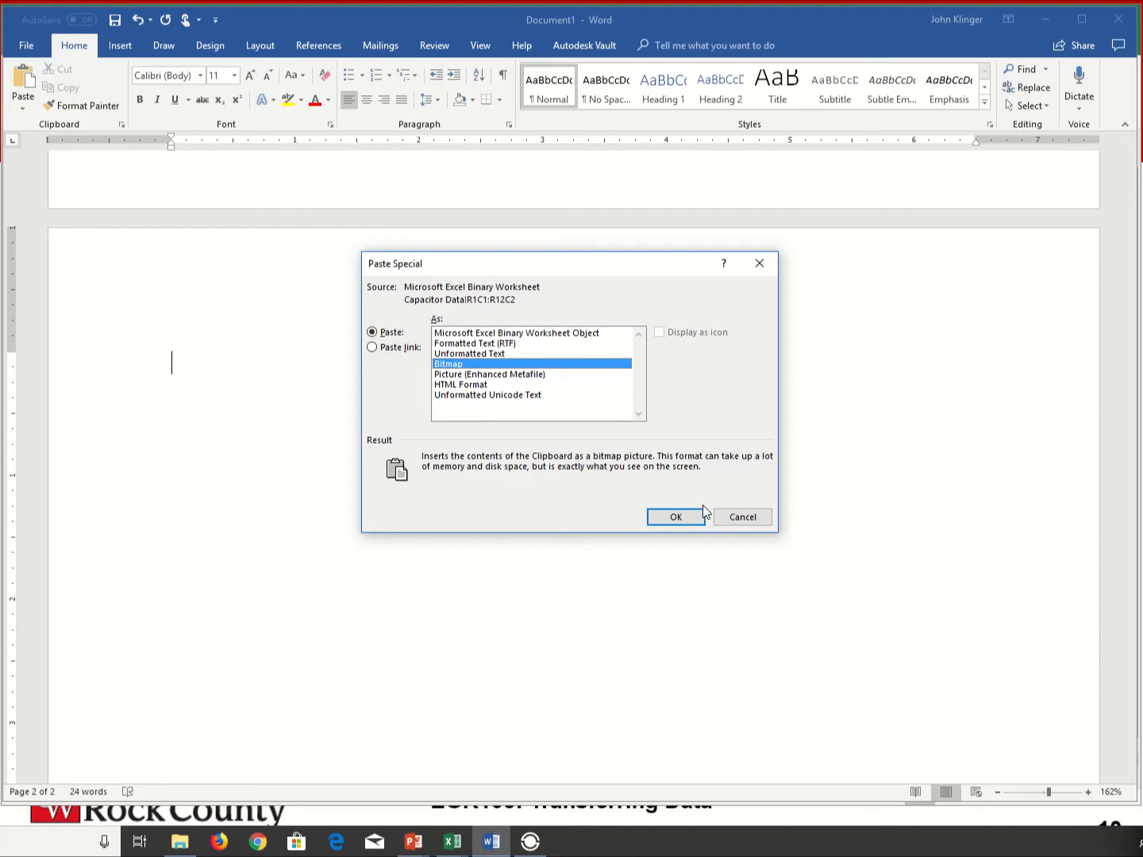
{"action": "left_click", "coordinate": [674, 517]}
- Enlarge the second-page bitmap slightly, keeping its proportions, and deselect it
{"action": "left_click", "coordinate": [297, 418]}
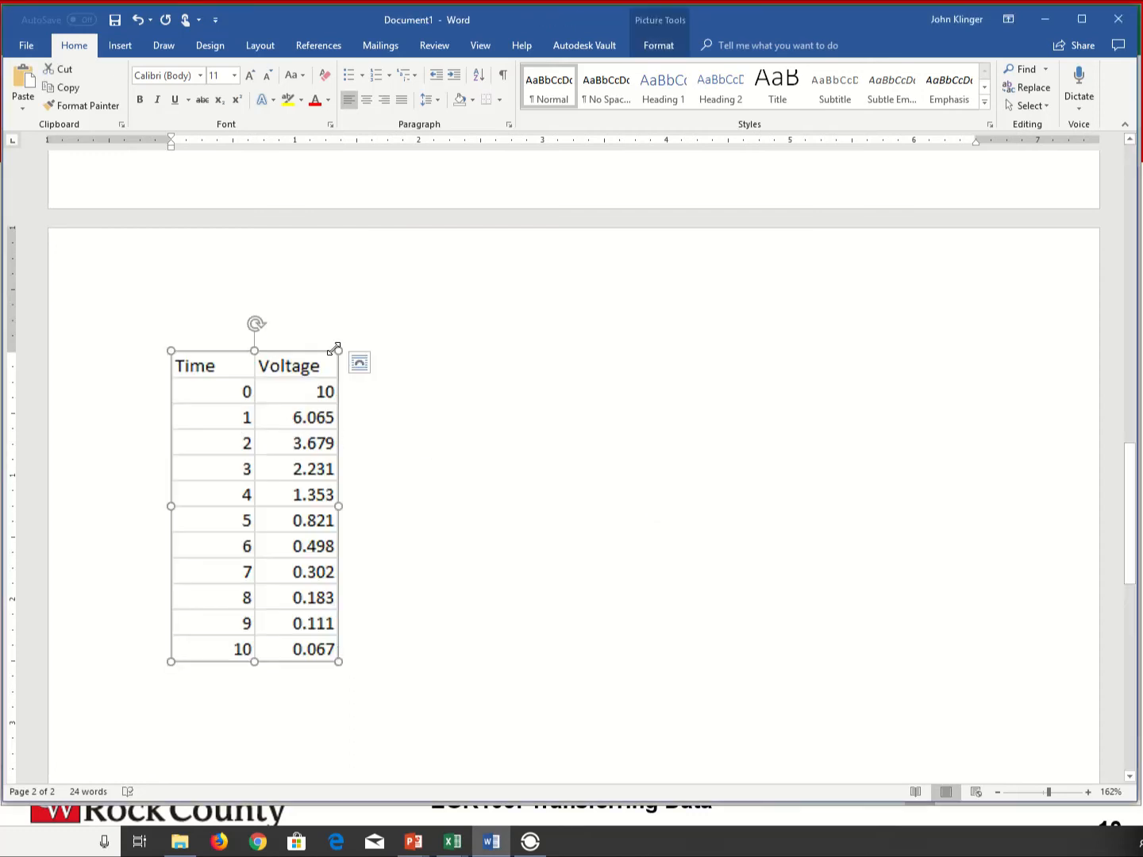
{"action": "left_click_drag", "start_coordinate": [337, 350], "coordinate": [360, 332]}
{"action": "left_click", "coordinate": [421, 628]}
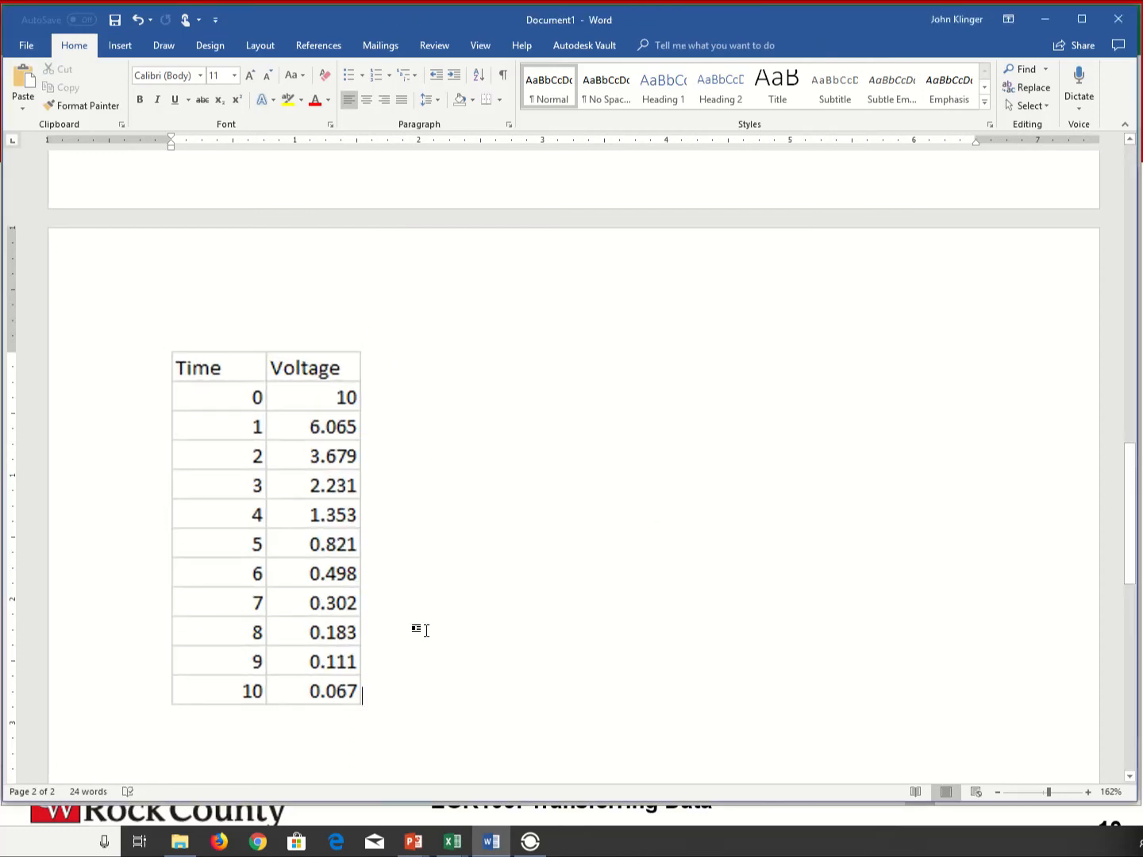
- Add space below the second-page bitmap and use Paste Special to insert the range as a Microsoft Excel Binary Worksheet Object
{"action": "key", "text": "Return"}
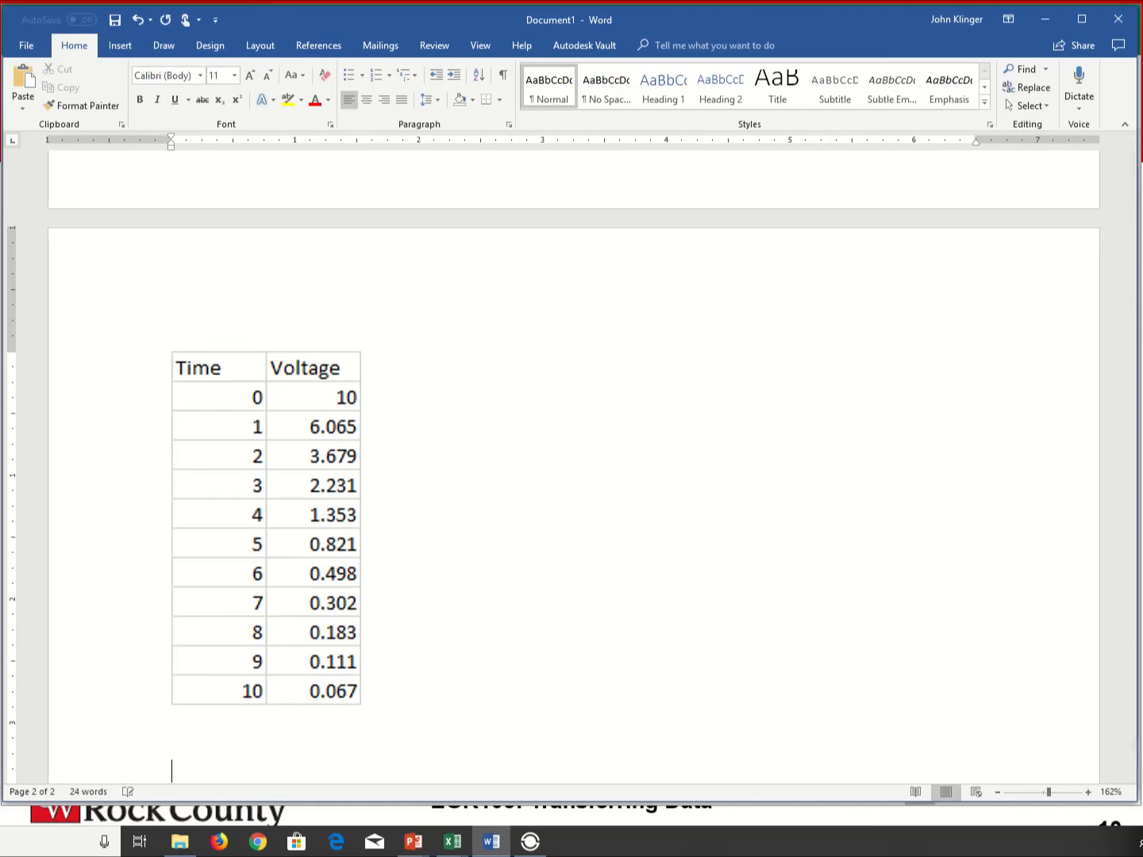
{"action": "scroll", "coordinate": [421, 630], "scroll_direction": "down", "scroll_amount": 2}
{"action": "left_click", "coordinate": [19, 110]}
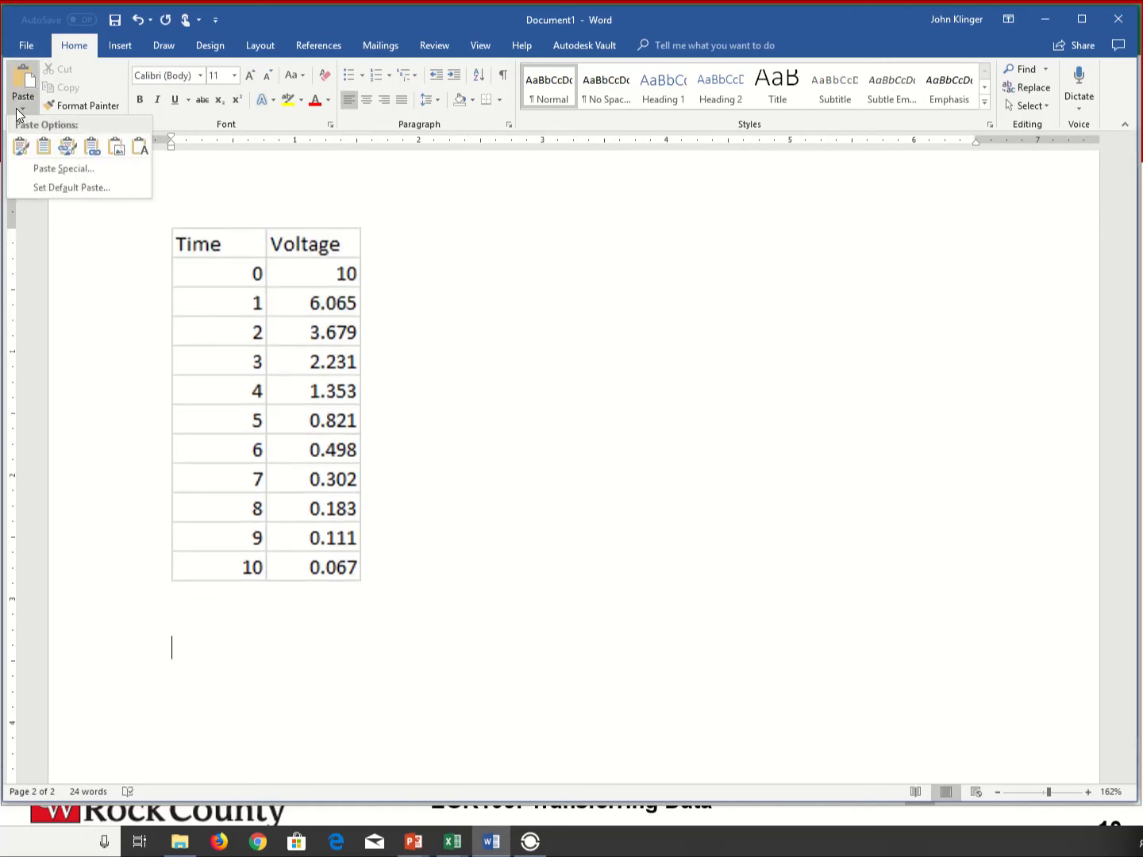
{"action": "left_click", "coordinate": [47, 167]}
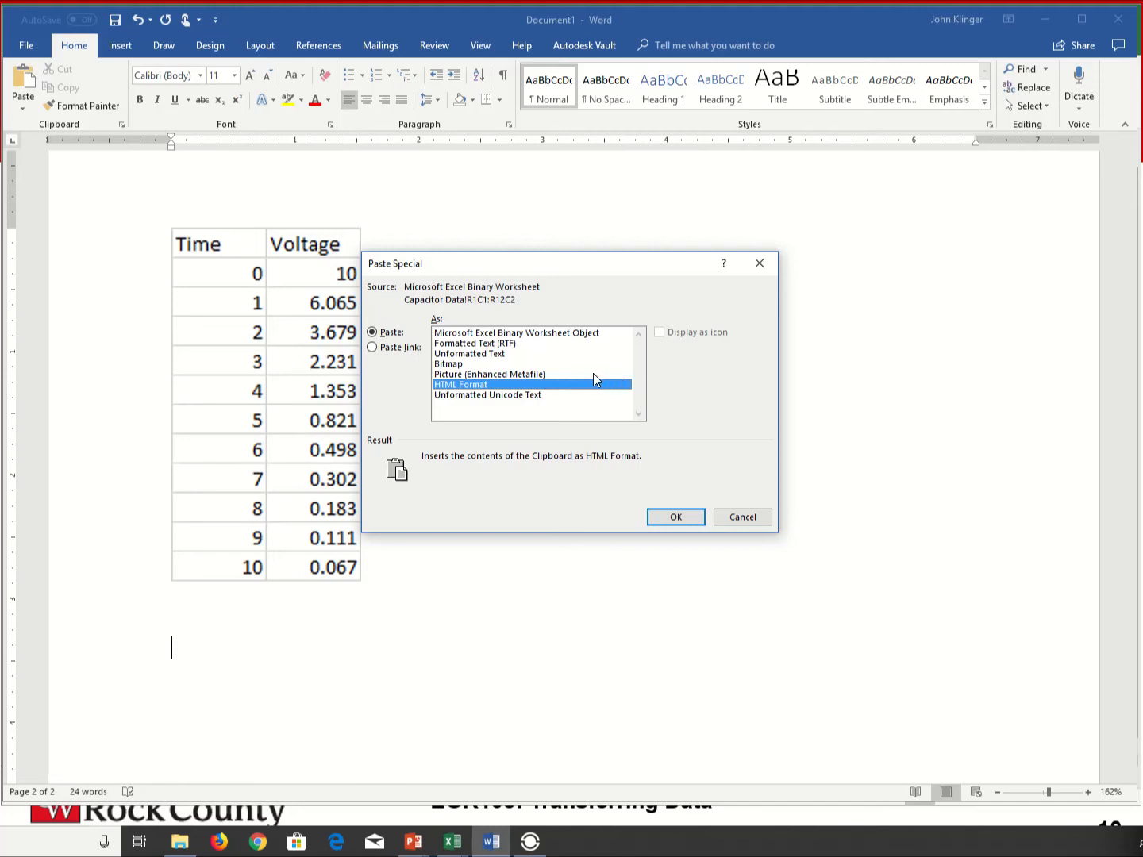
{"action": "left_click", "coordinate": [466, 338]}
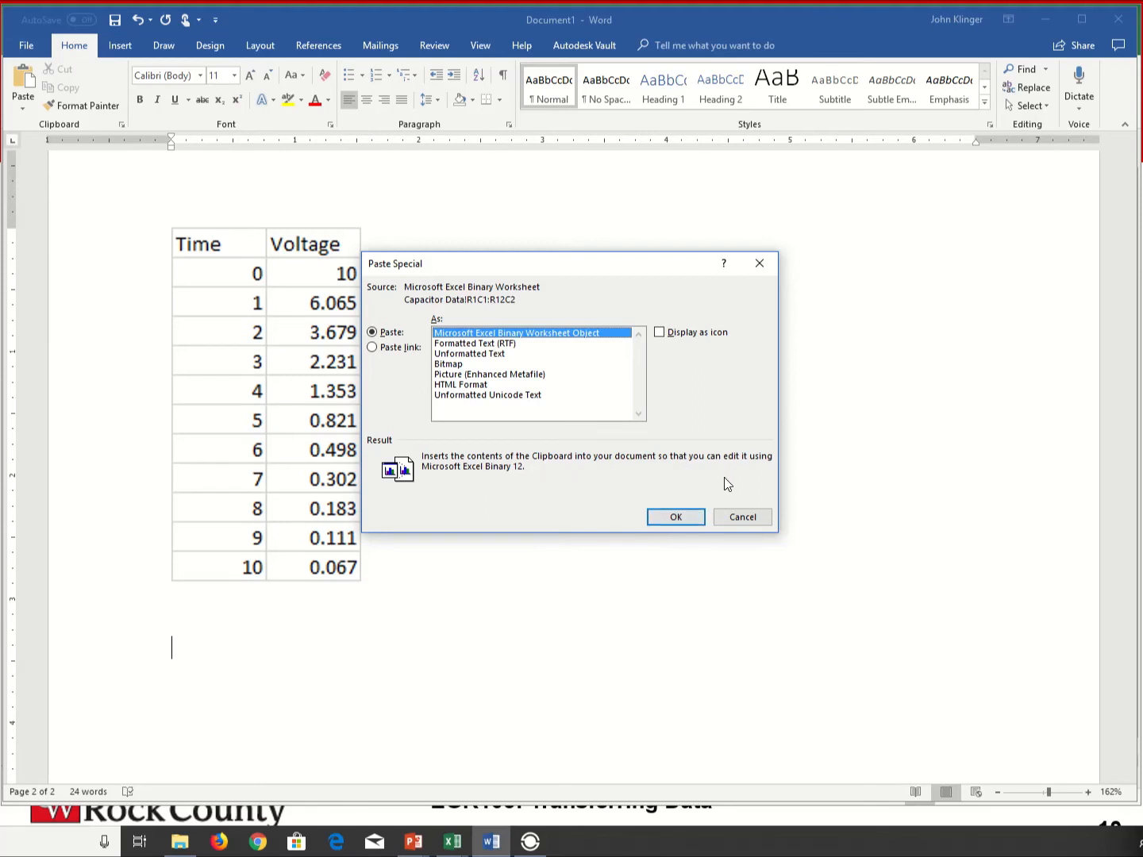
{"action": "left_click", "coordinate": [674, 517]}
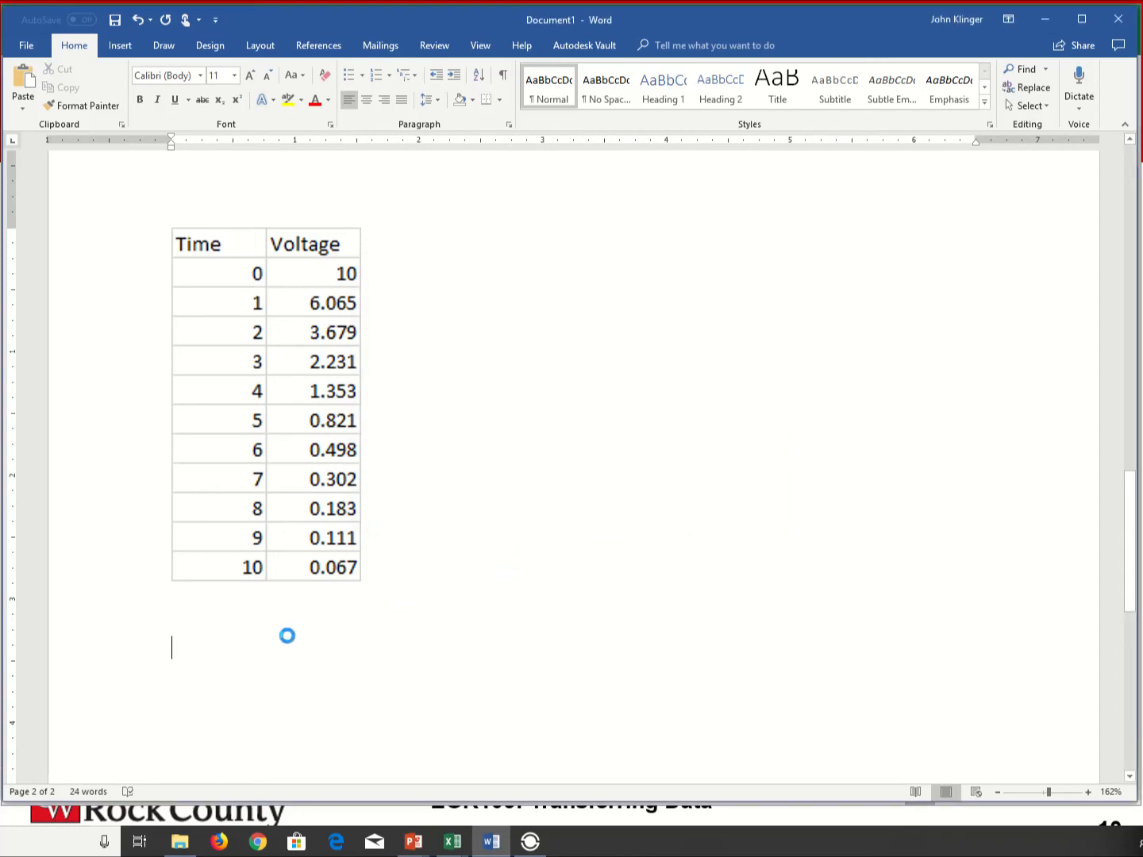
- Try to open the embedded worksheet object below the bitmap for editing
{"action": "left_click", "coordinate": [282, 525]}
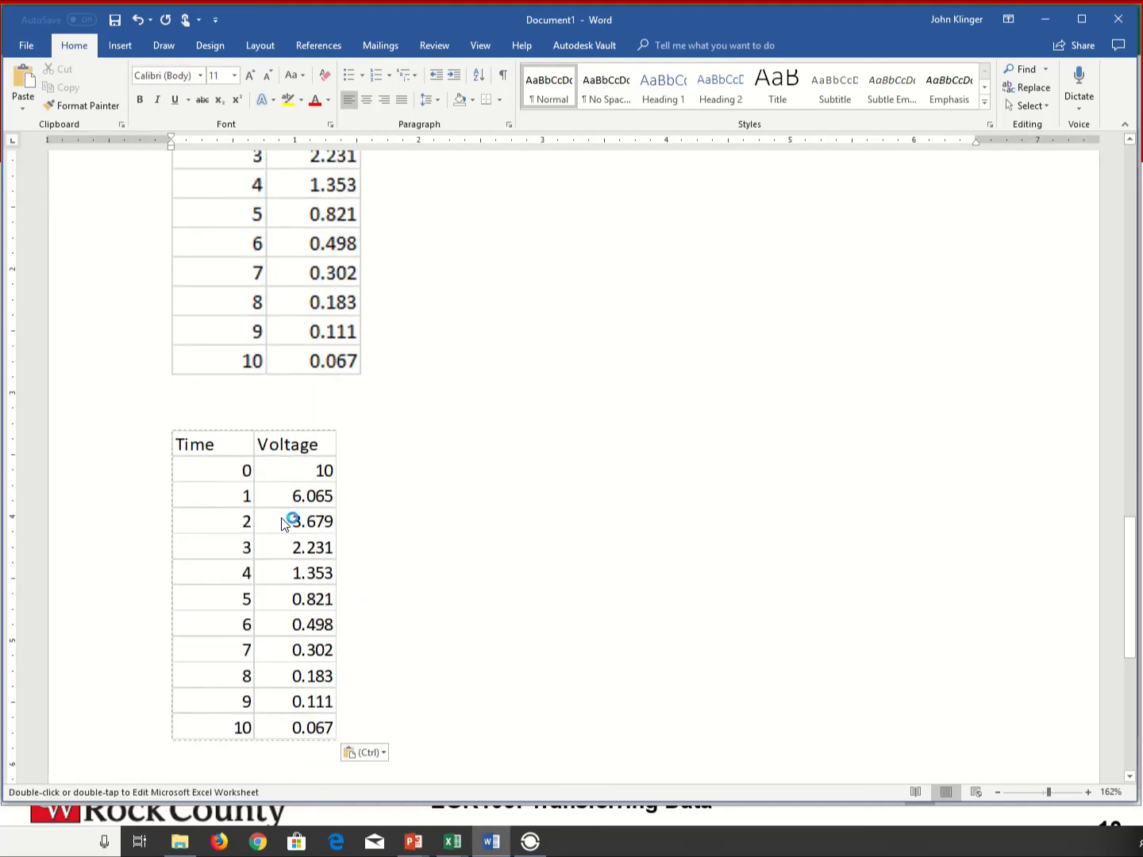
{"action": "double_click", "coordinate": [214, 479]}
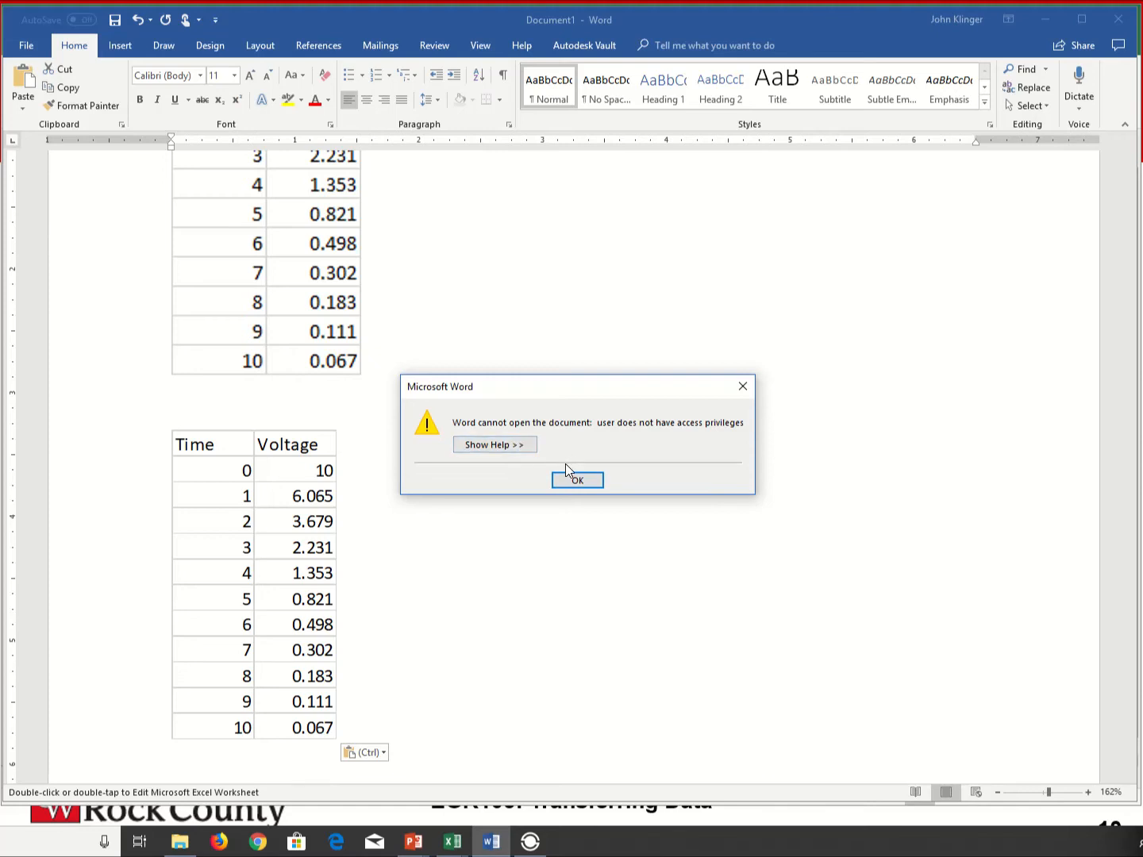
{"action": "left_click", "coordinate": [597, 483]}
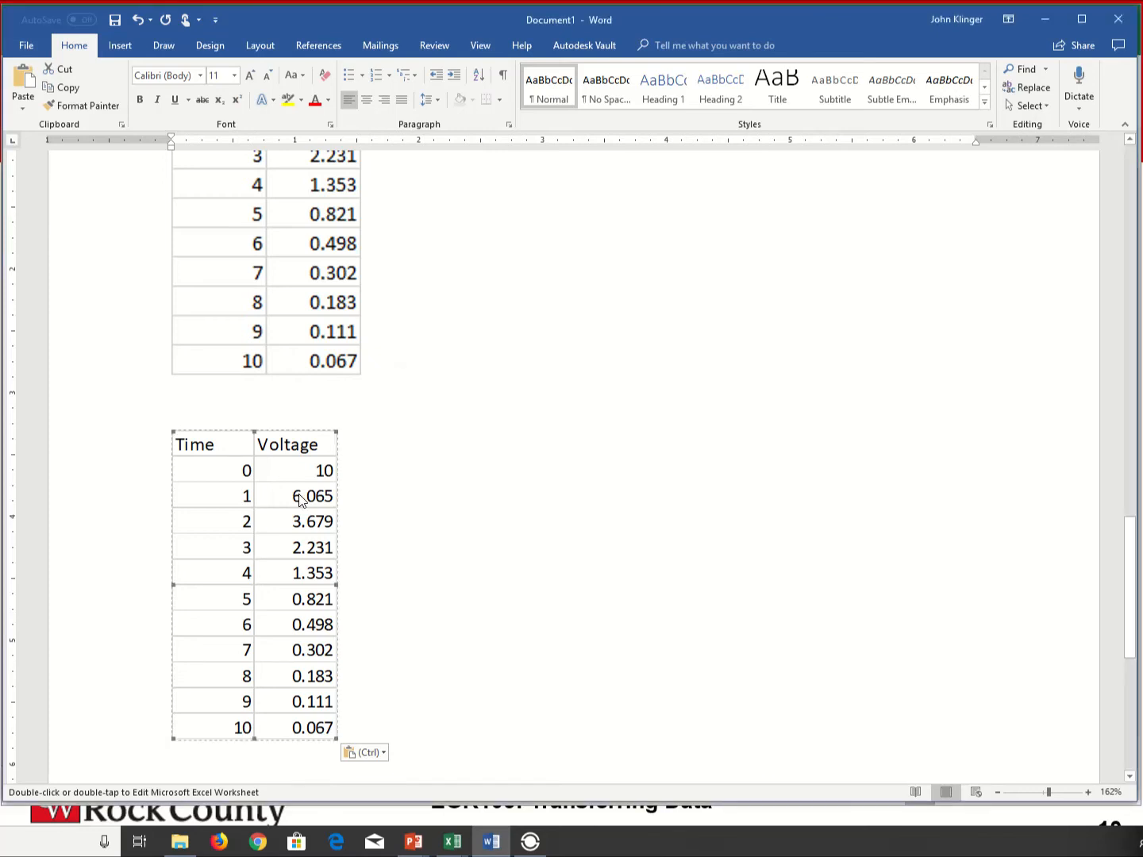
- Enlarge the embedded worksheet object on the second page slightly, keeping its proportions, and deselect it
{"action": "left_click_drag", "start_coordinate": [334, 740], "coordinate": [378, 758]}
{"action": "scroll", "coordinate": [409, 727], "scroll_direction": "down", "scroll_amount": 2}
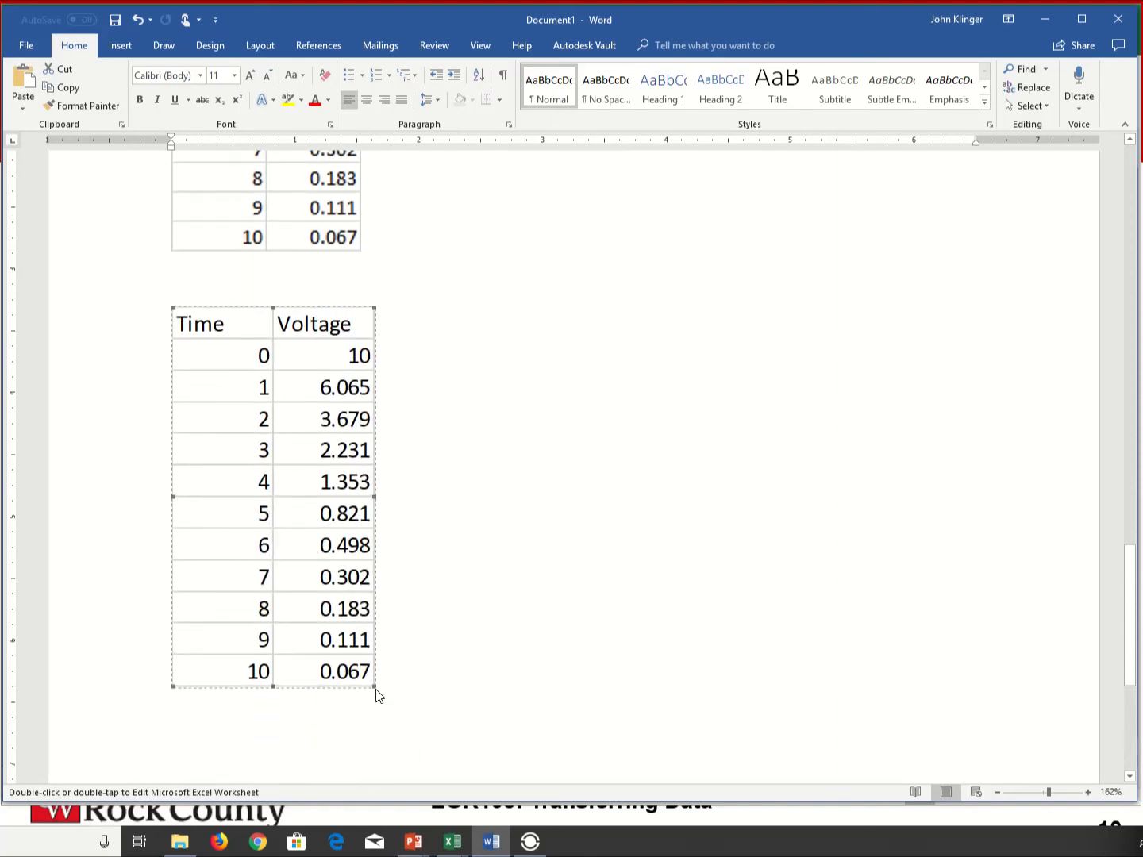
{"action": "left_click_drag", "start_coordinate": [375, 688], "coordinate": [316, 635]}
{"action": "left_click", "coordinate": [370, 651]}
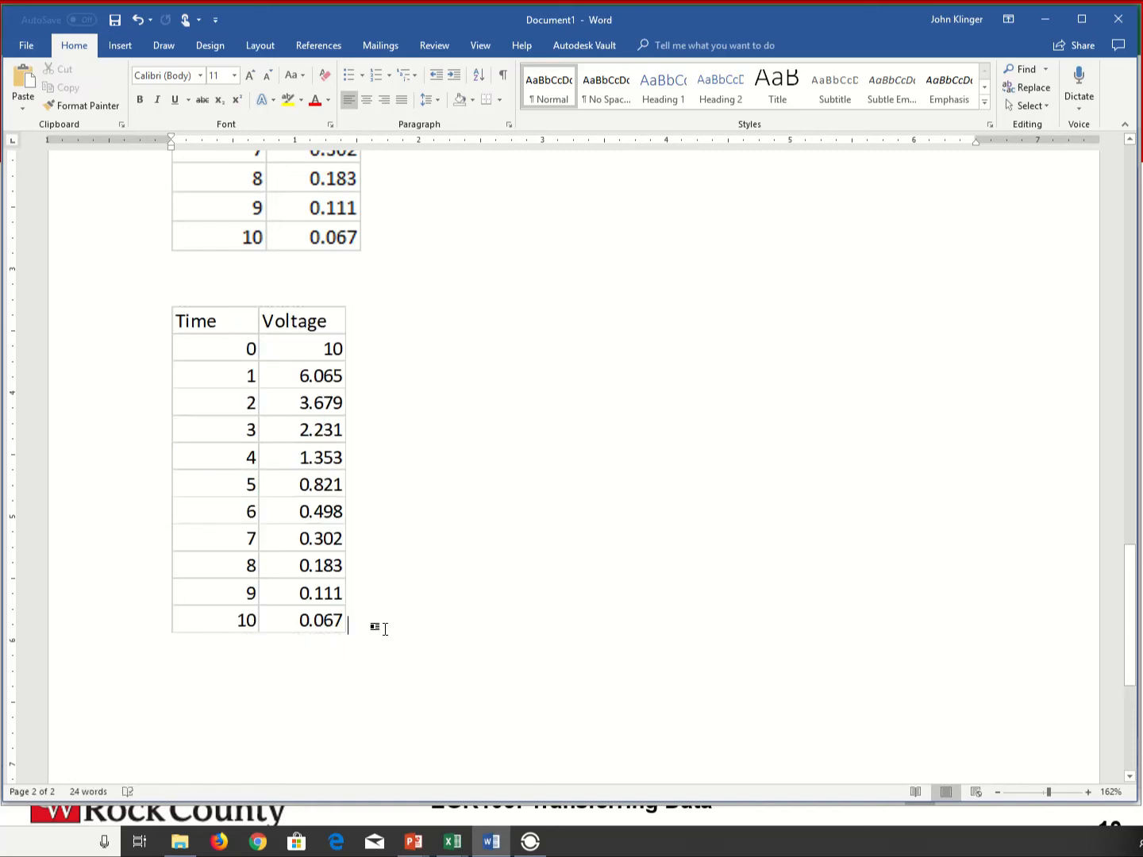
- Insert a page break after the embedded worksheet object to start a third page
{"action": "key", "text": "ctrl+Return"}
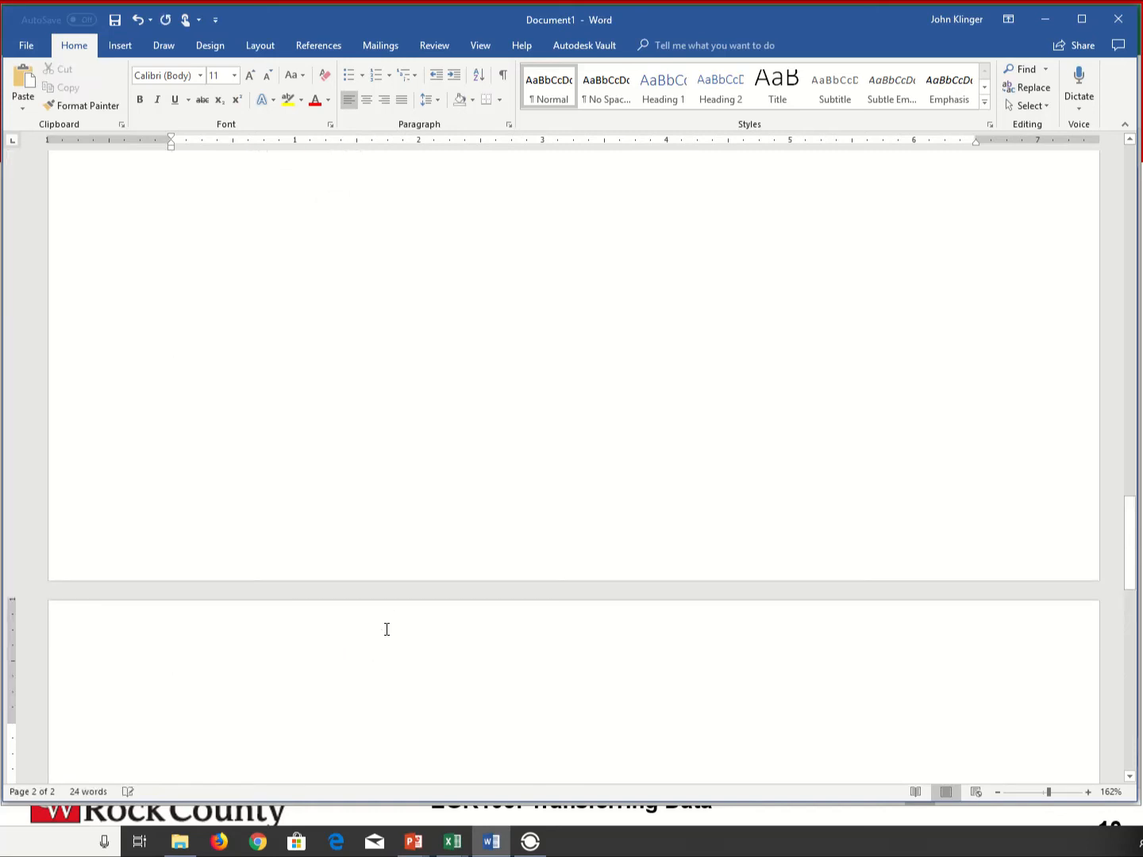
{"action": "scroll", "coordinate": [500, 619], "scroll_direction": "down", "scroll_amount": 3}
{"action": "scroll", "coordinate": [504, 628], "scroll_direction": "down", "scroll_amount": 2}
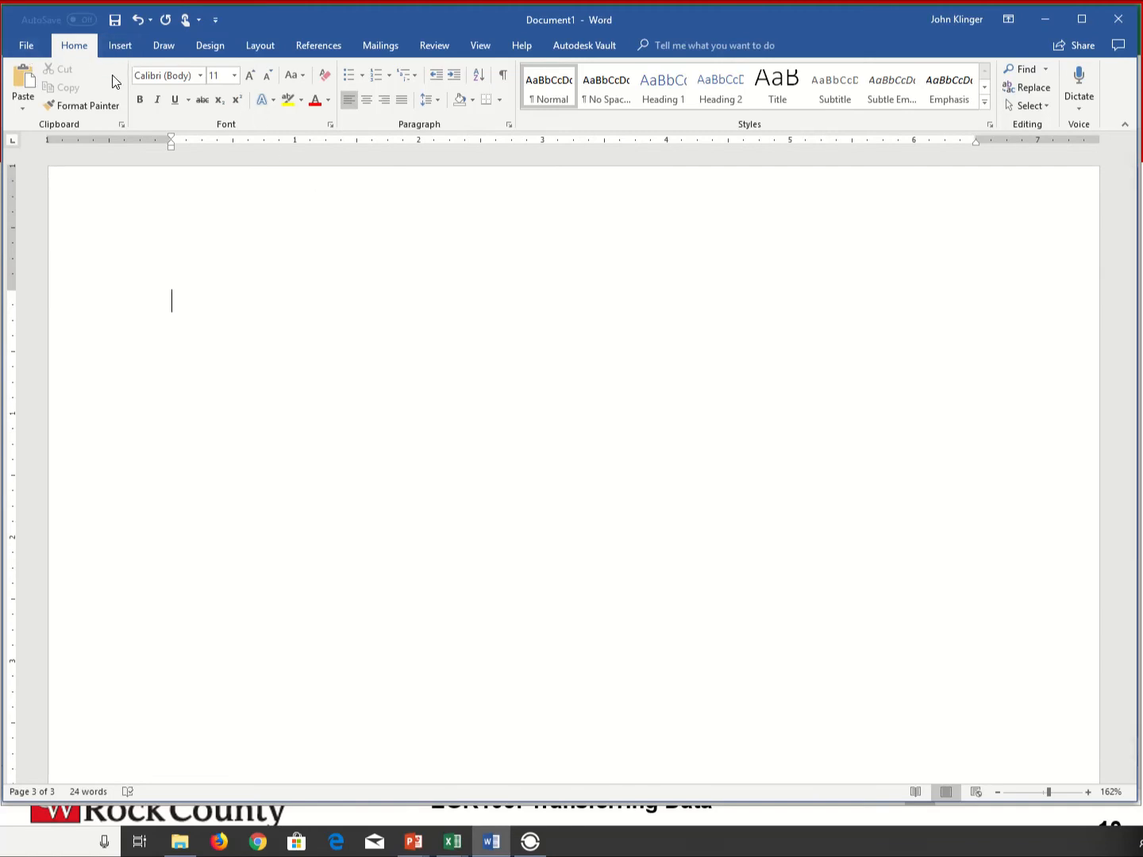
- Use Paste Special with Paste link to insert the copied Excel range on the third page as a Microsoft Excel Binary Worksheet Object
{"action": "left_click", "coordinate": [23, 104]}
{"action": "left_click", "coordinate": [153, 266]}
{"action": "key", "text": "alt+Tab"}
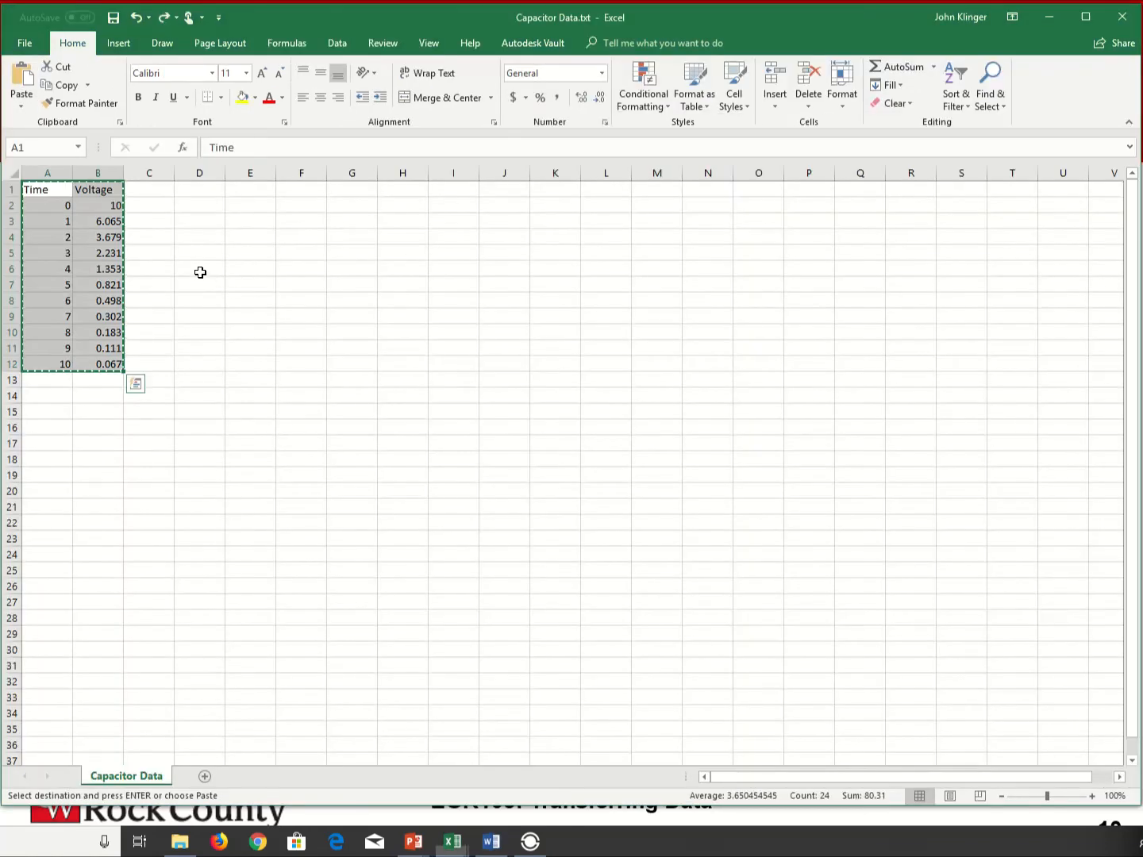
{"action": "key", "text": "alt+Tab"}
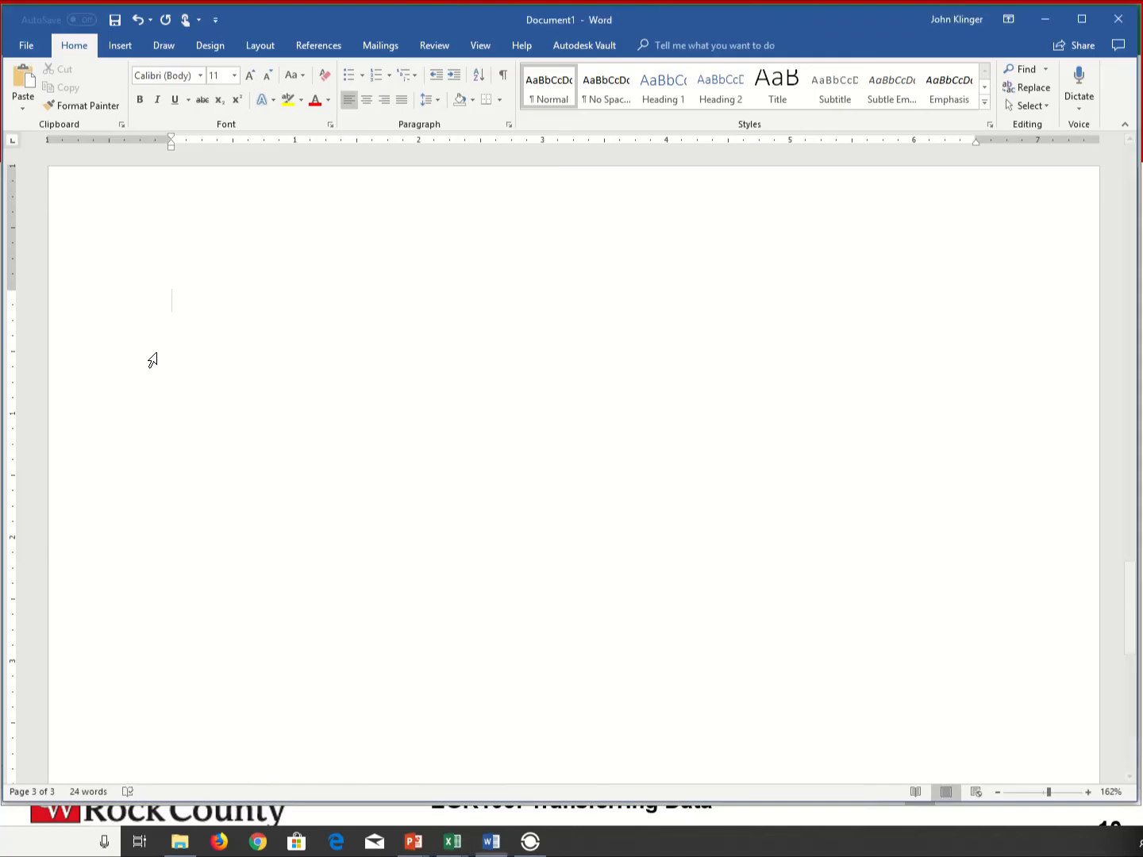
{"action": "left_click", "coordinate": [23, 107]}
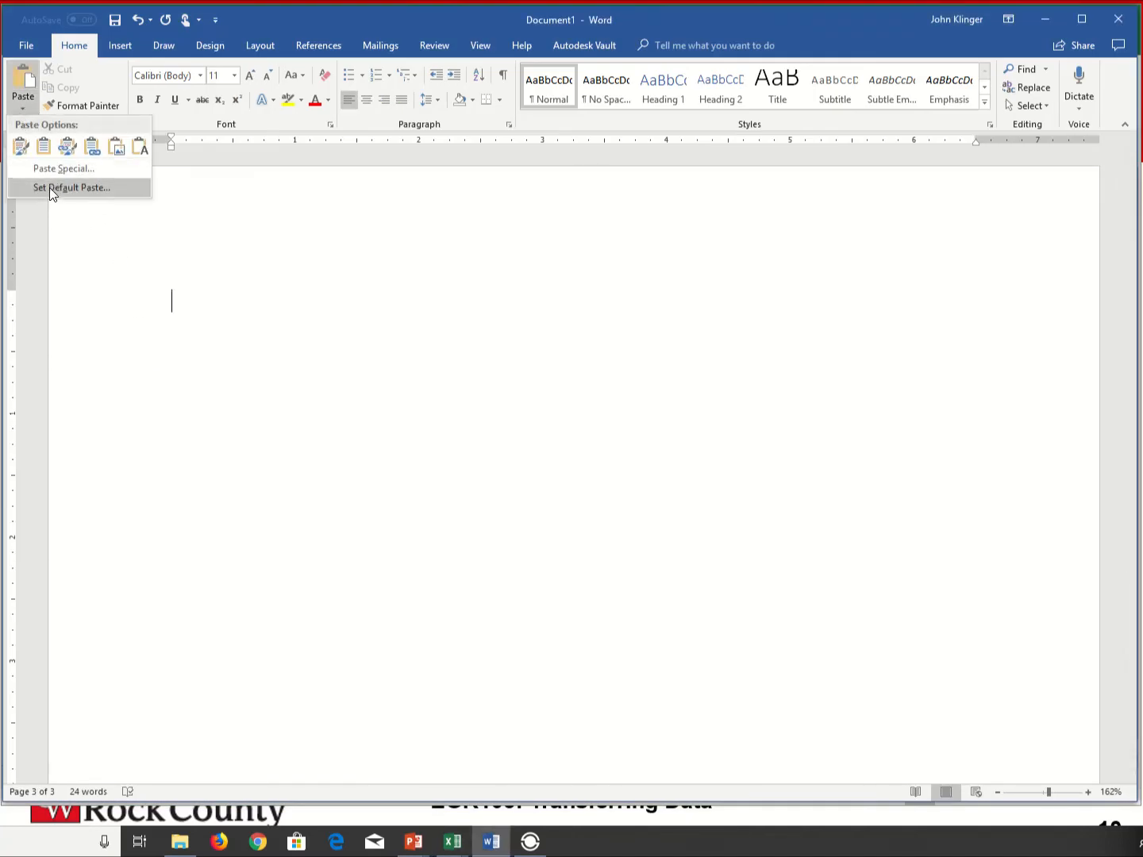
{"action": "left_click", "coordinate": [71, 171]}
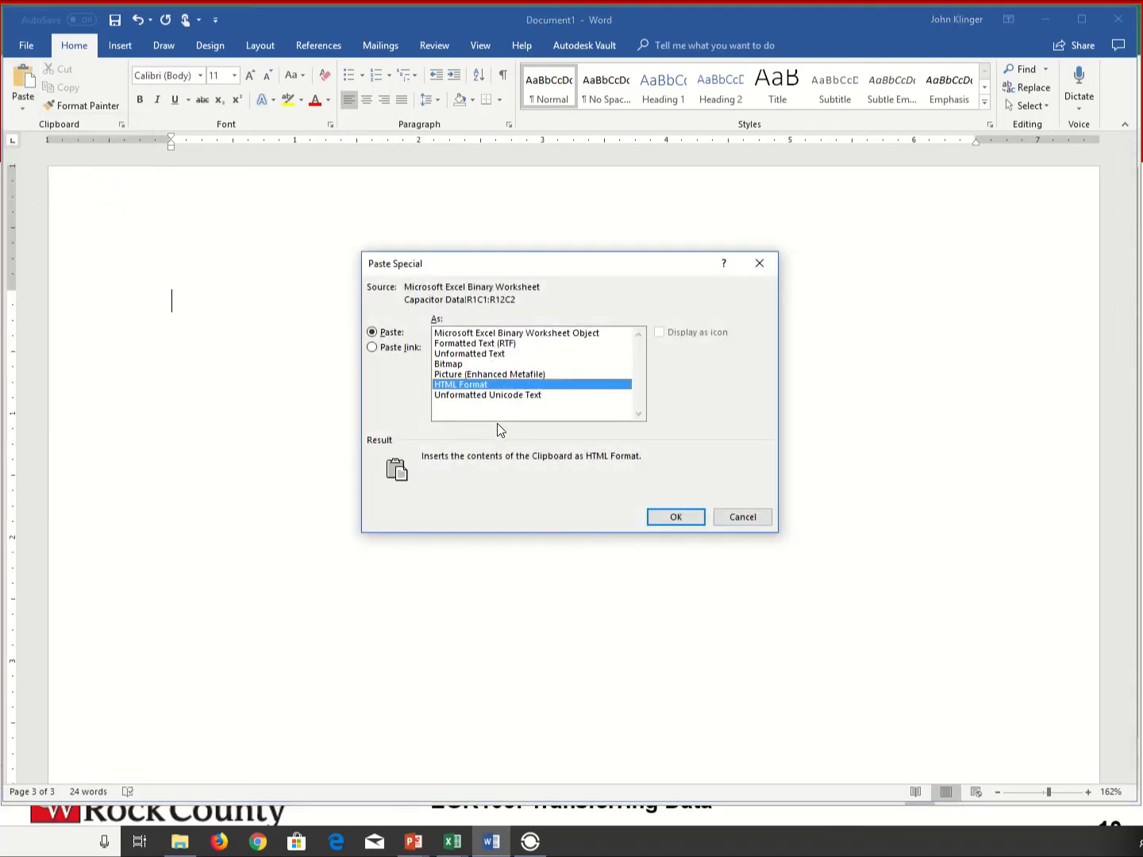
{"action": "left_click", "coordinate": [370, 349]}
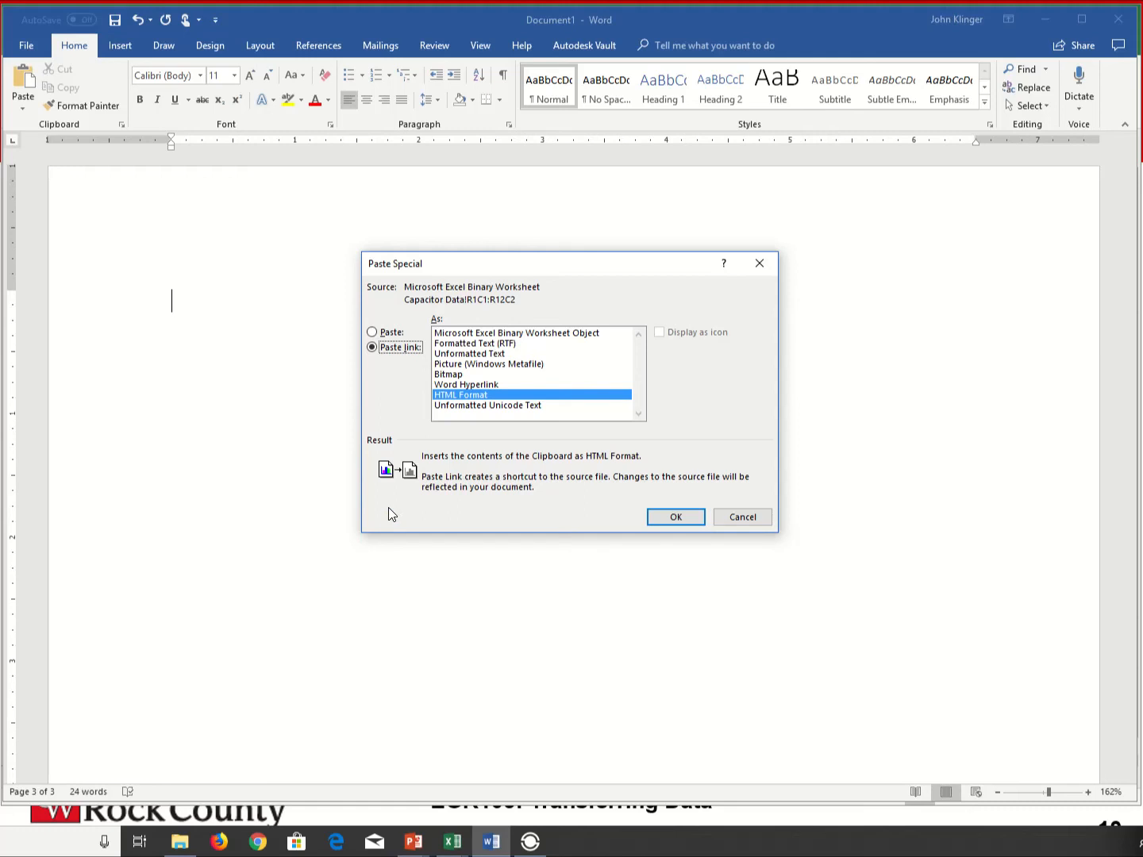
{"action": "left_click", "coordinate": [551, 333]}
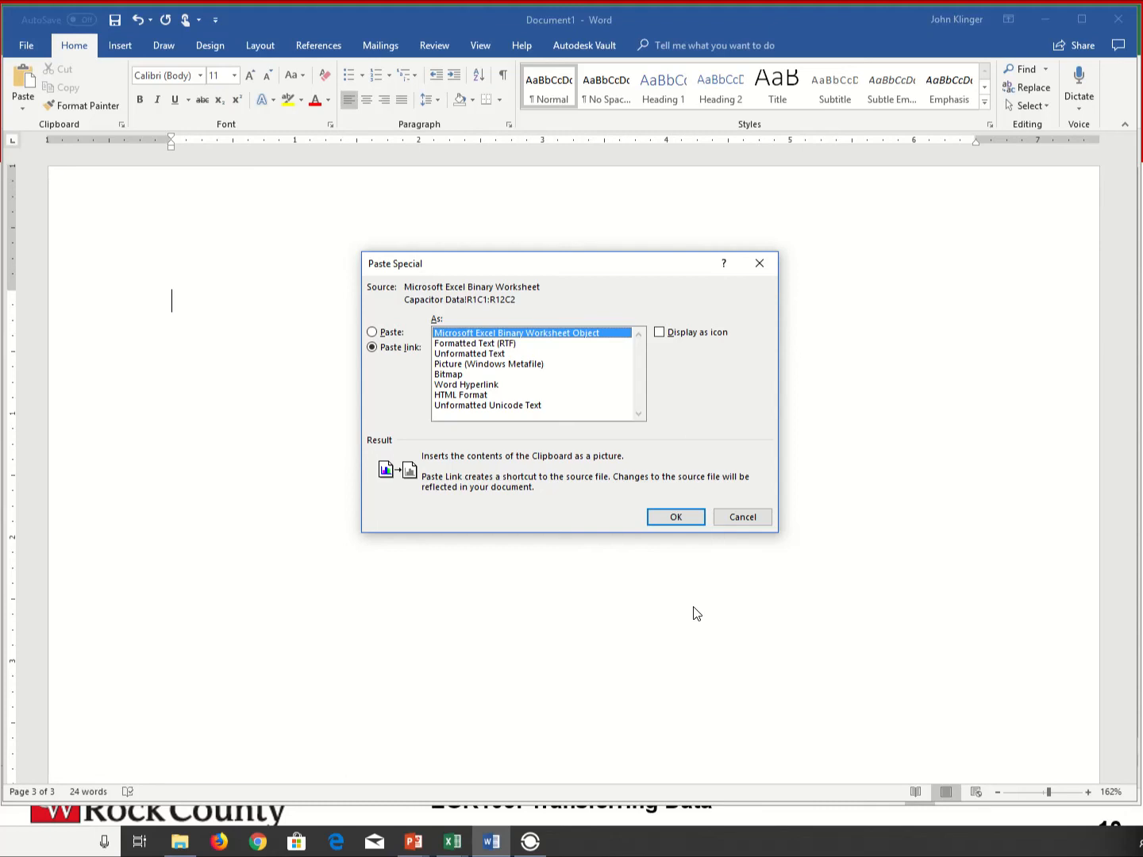
{"action": "left_click", "coordinate": [673, 517]}
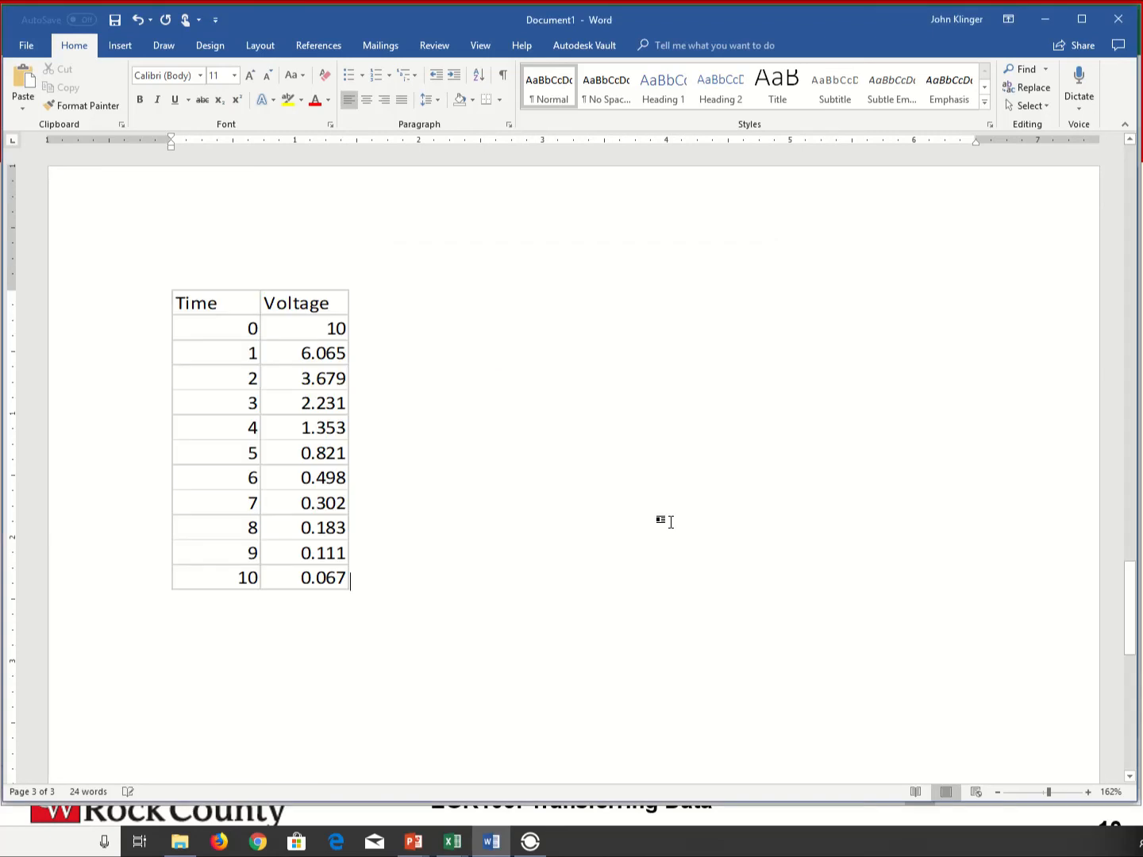
- Try to open the linked object for editing from Word, and switch to the Capacitor Data.txt workbook in Excel
{"action": "double_click", "coordinate": [332, 406]}
{"action": "left_click", "coordinate": [566, 480]}
{"action": "left_click", "coordinate": [452, 841]}
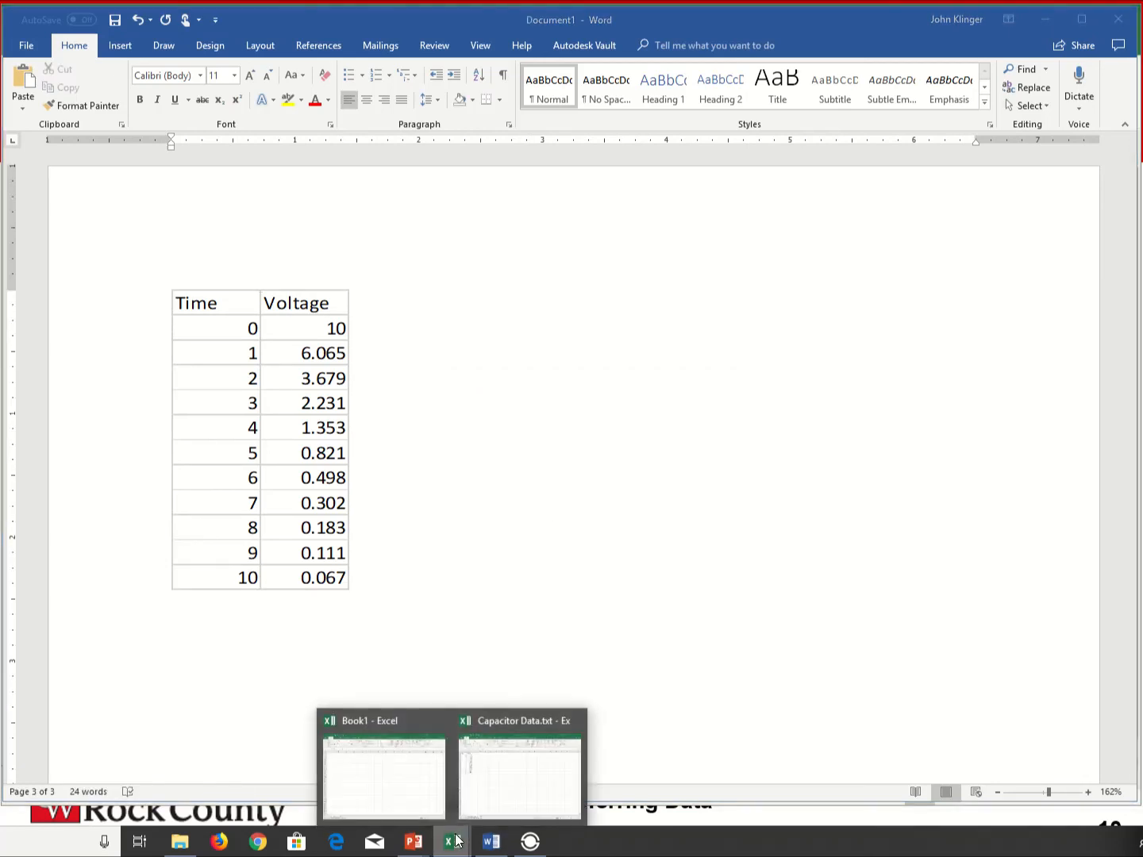
{"action": "left_click", "coordinate": [514, 762]}
- Set the Voltage in cell B2 to 30 and switch to Word to check the linked table
{"action": "left_click", "coordinate": [80, 238]}
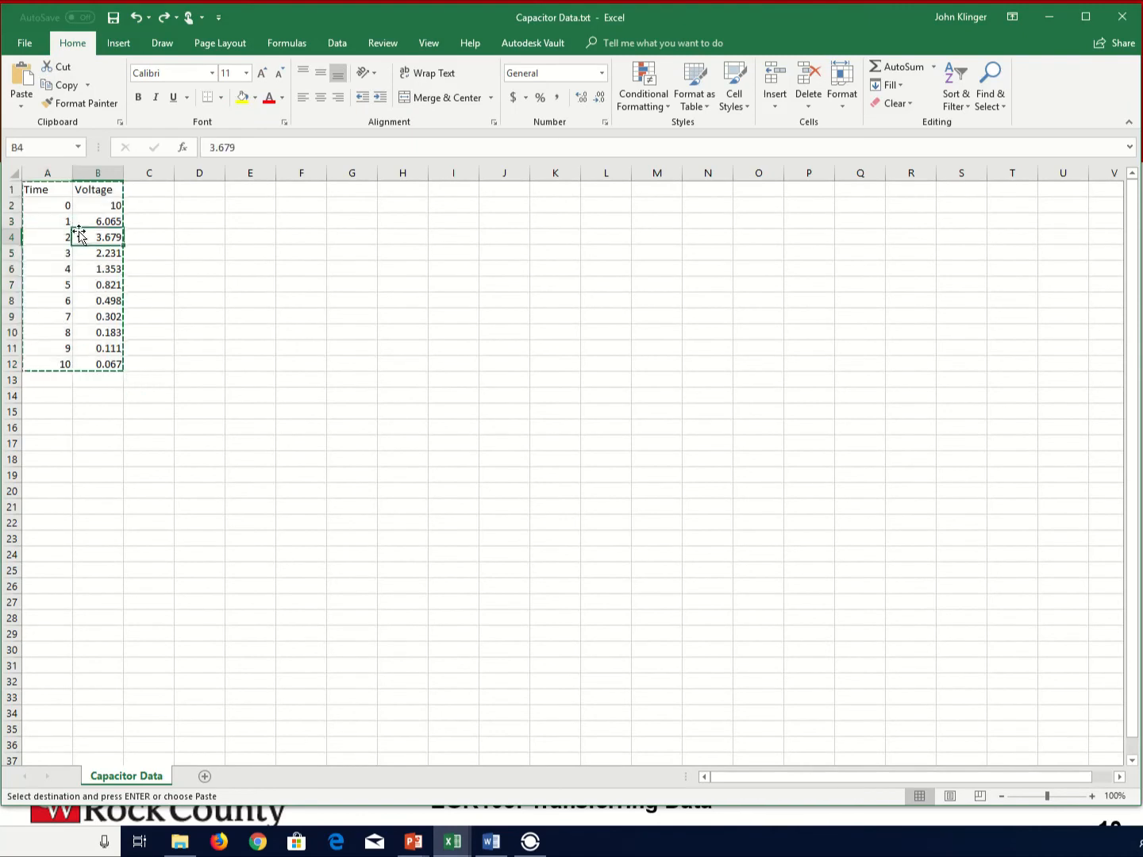
{"action": "left_click", "coordinate": [96, 205]}
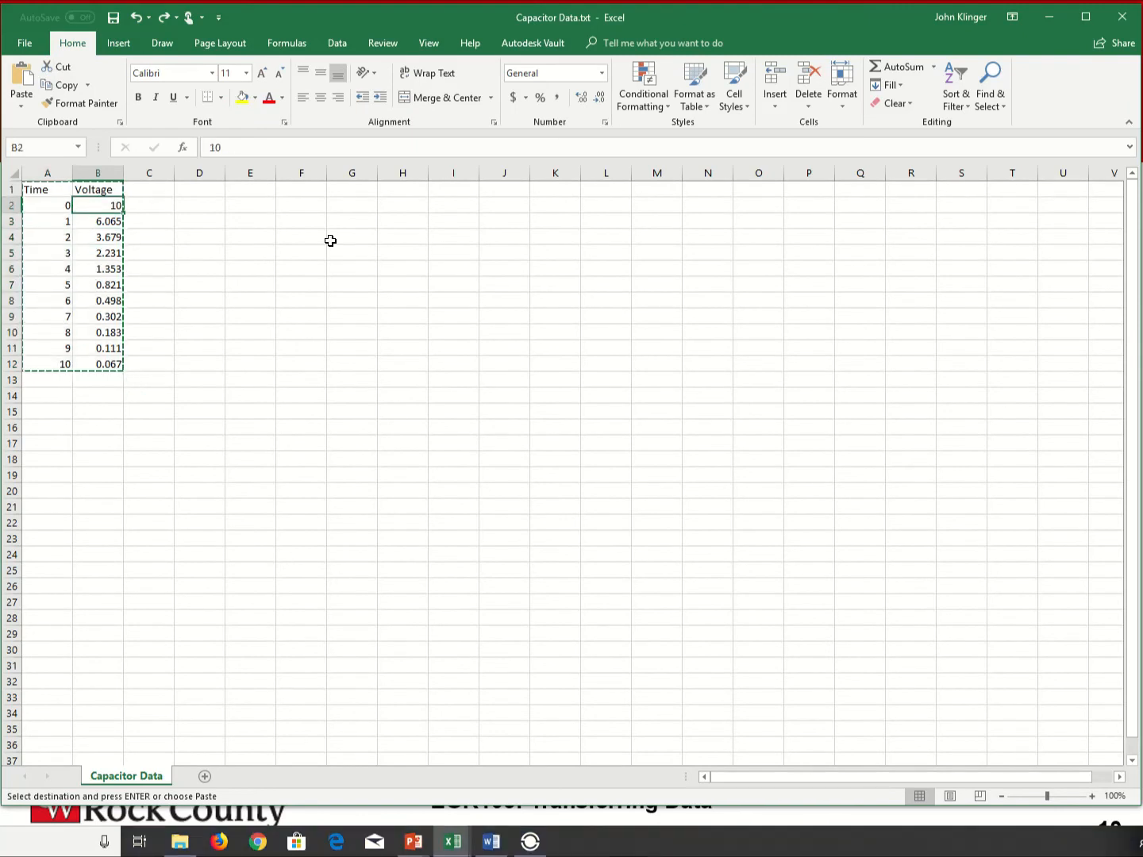
{"action": "type", "text": "30"}
{"action": "key", "text": "Return"}
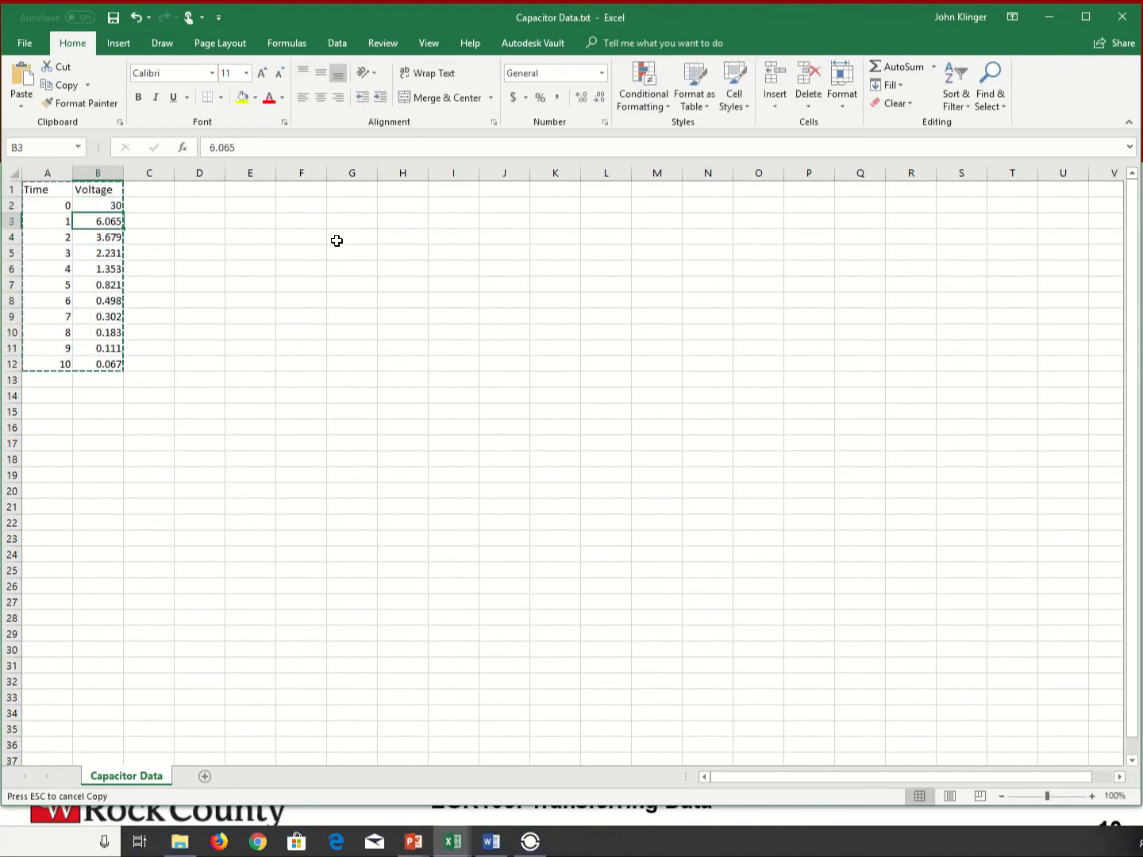
{"action": "key", "text": "alt+Tab"}
{"action": "key", "text": "alt+Tab"}
- Switch back to Excel and set the Voltage in cell B5 to 3 and in B6 to 0
{"action": "left_click", "coordinate": [99, 253]}
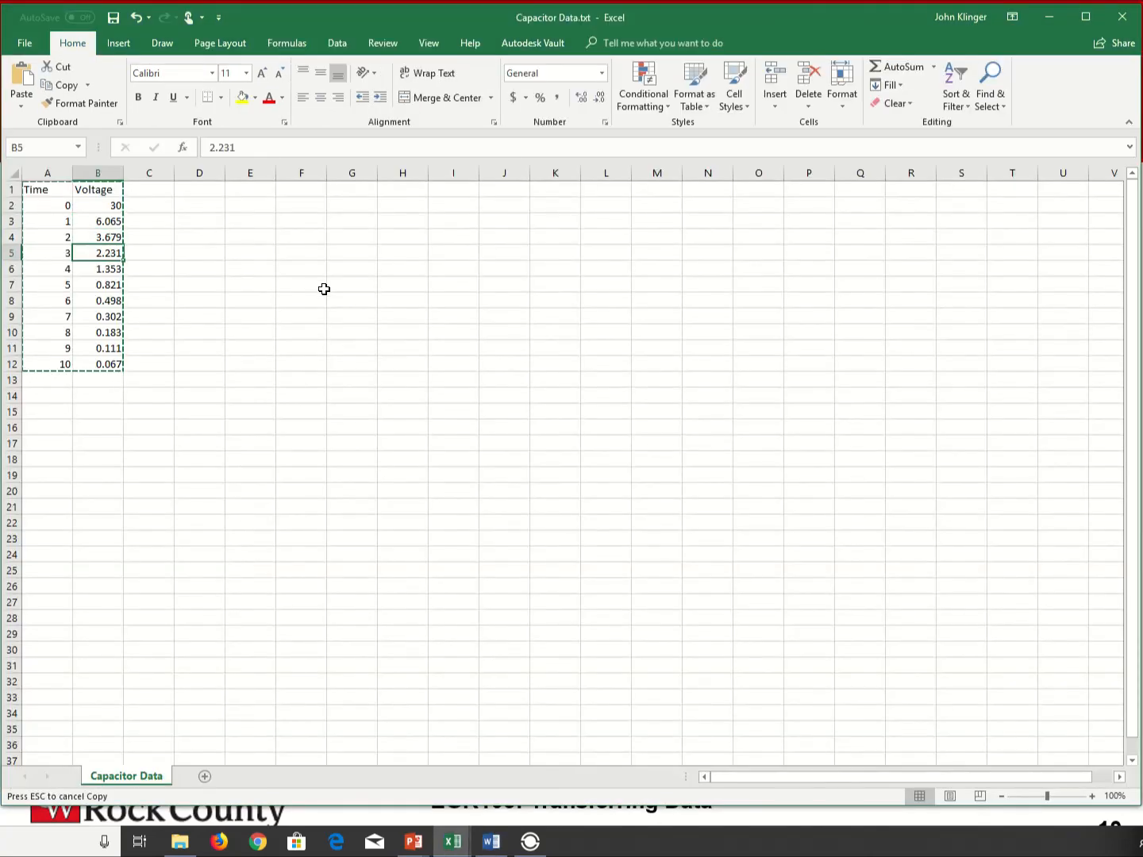
{"action": "type", "text": "3"}
{"action": "key", "text": "Return"}
{"action": "type", "text": "0"}
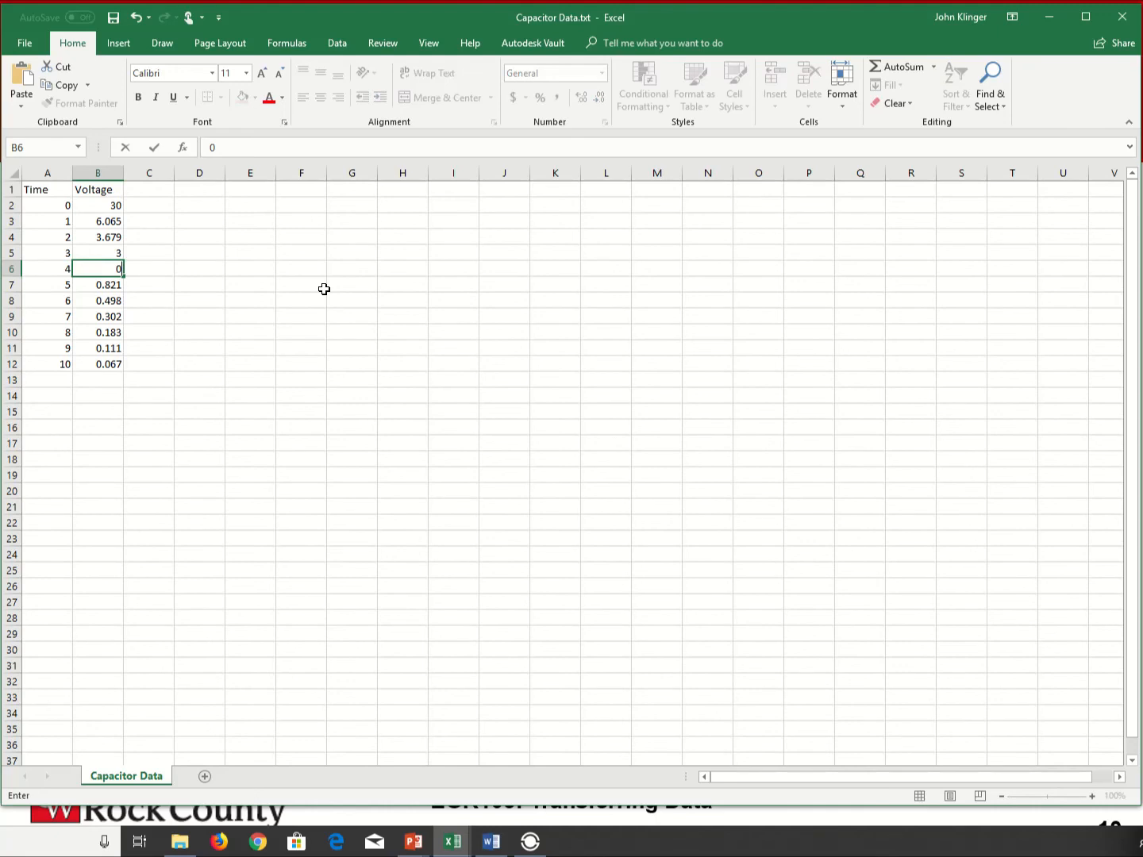
{"action": "key", "text": "Return"}
- Switch to Word and update the link of the third-page worksheet object
{"action": "key", "text": "alt+Tab"}
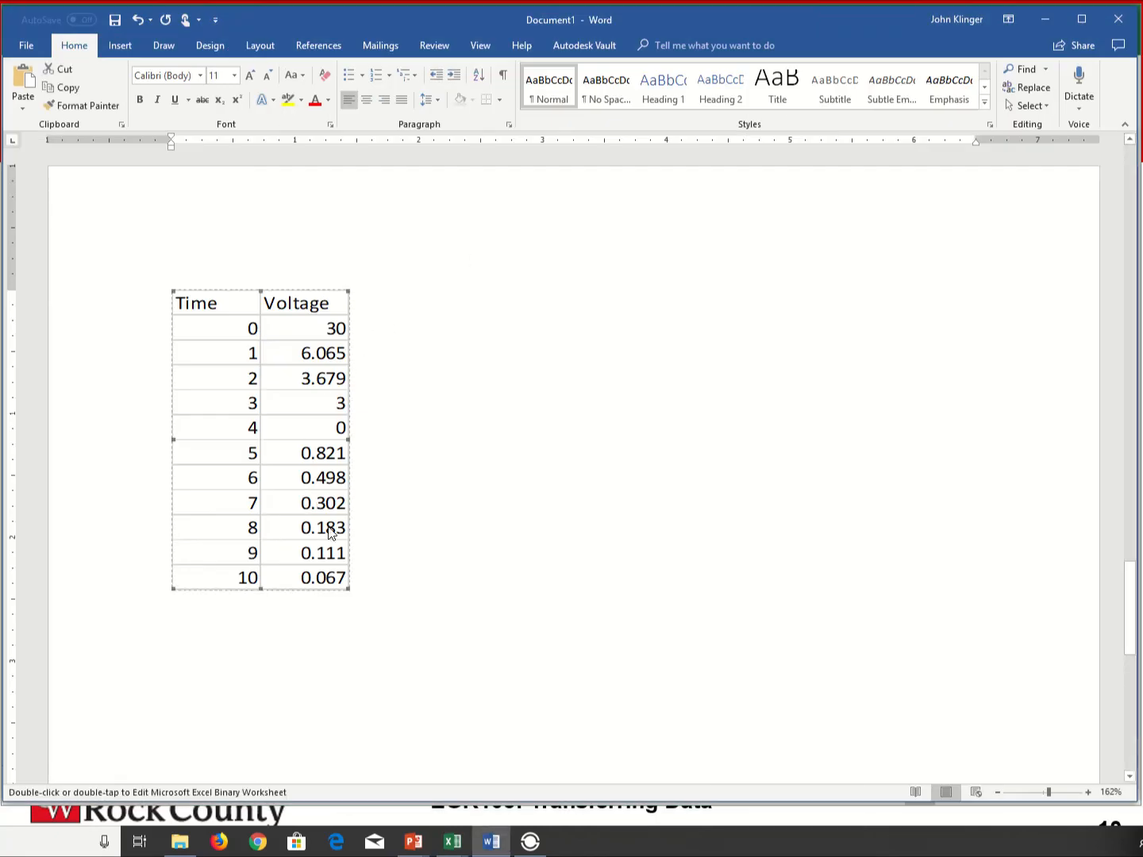
{"action": "right_click", "coordinate": [333, 481]}
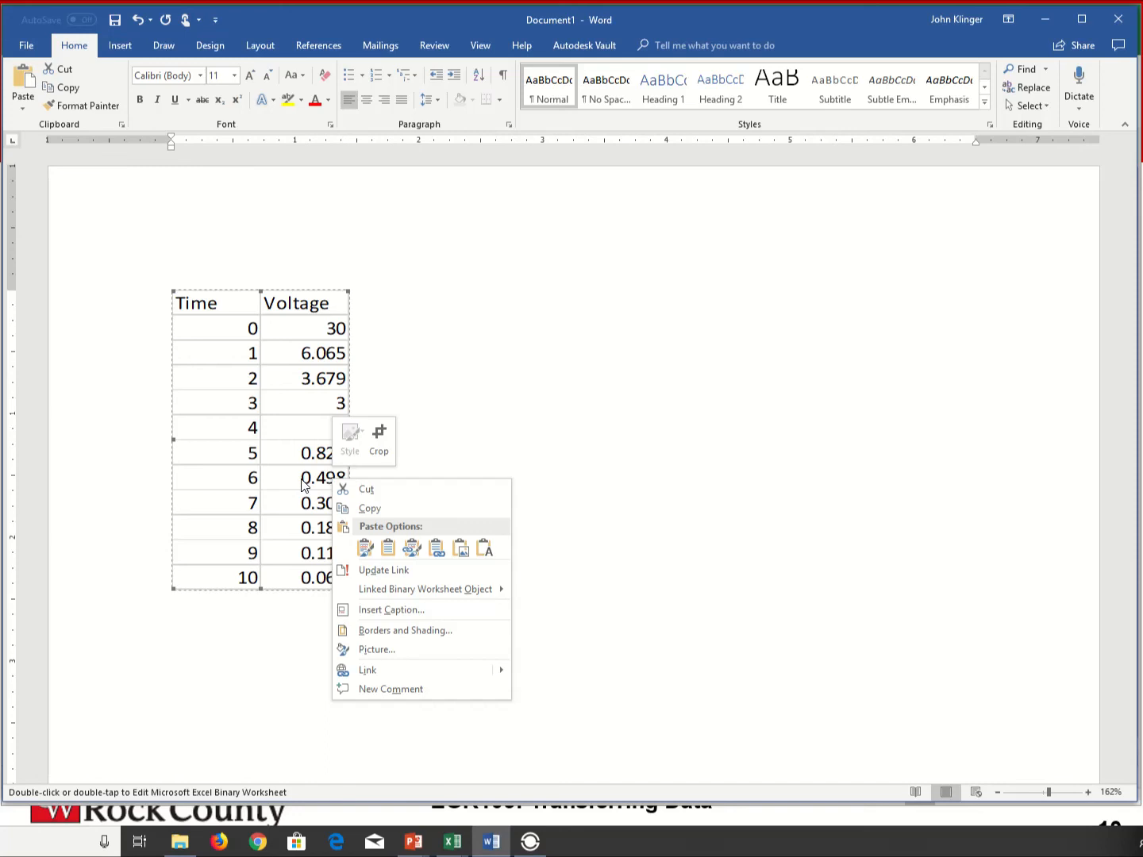
{"action": "left_click", "coordinate": [377, 570]}
- Open the linked worksheet object's source data in Excel from the Word document
{"action": "double_click", "coordinate": [281, 524]}
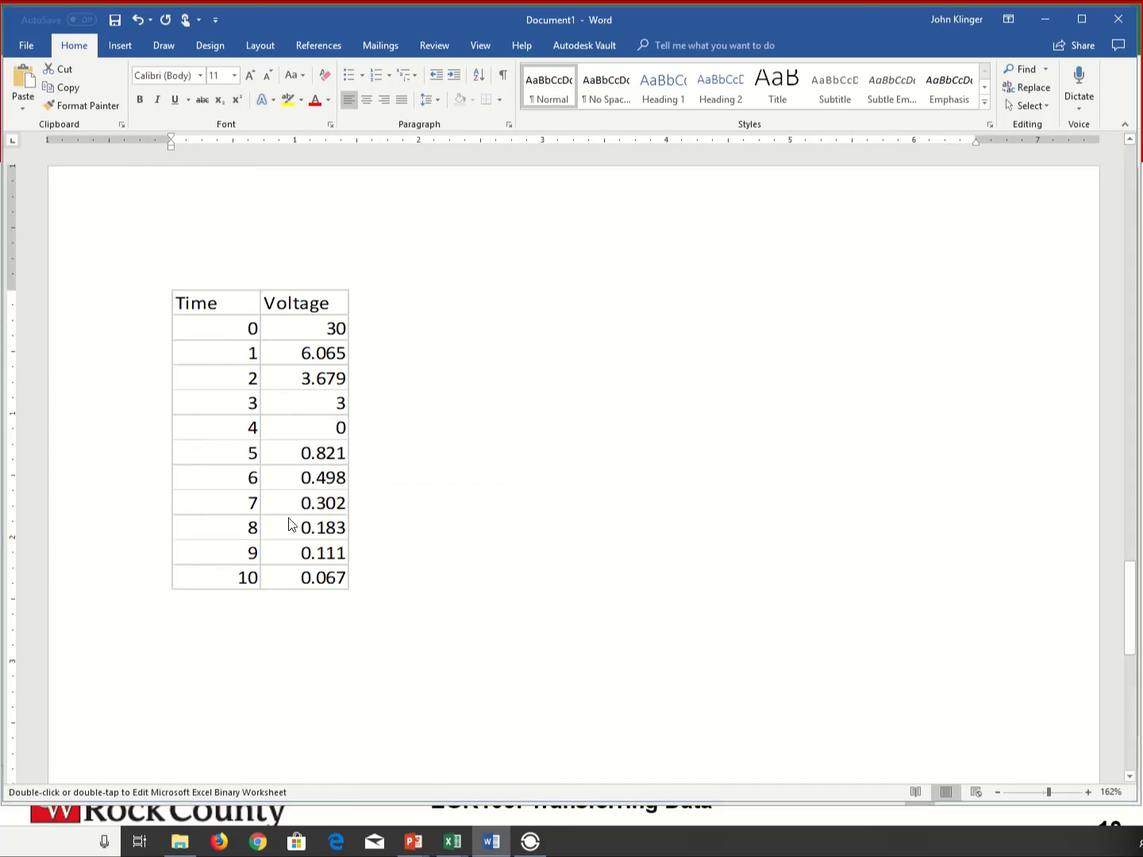
{"action": "left_click", "coordinate": [562, 476]}
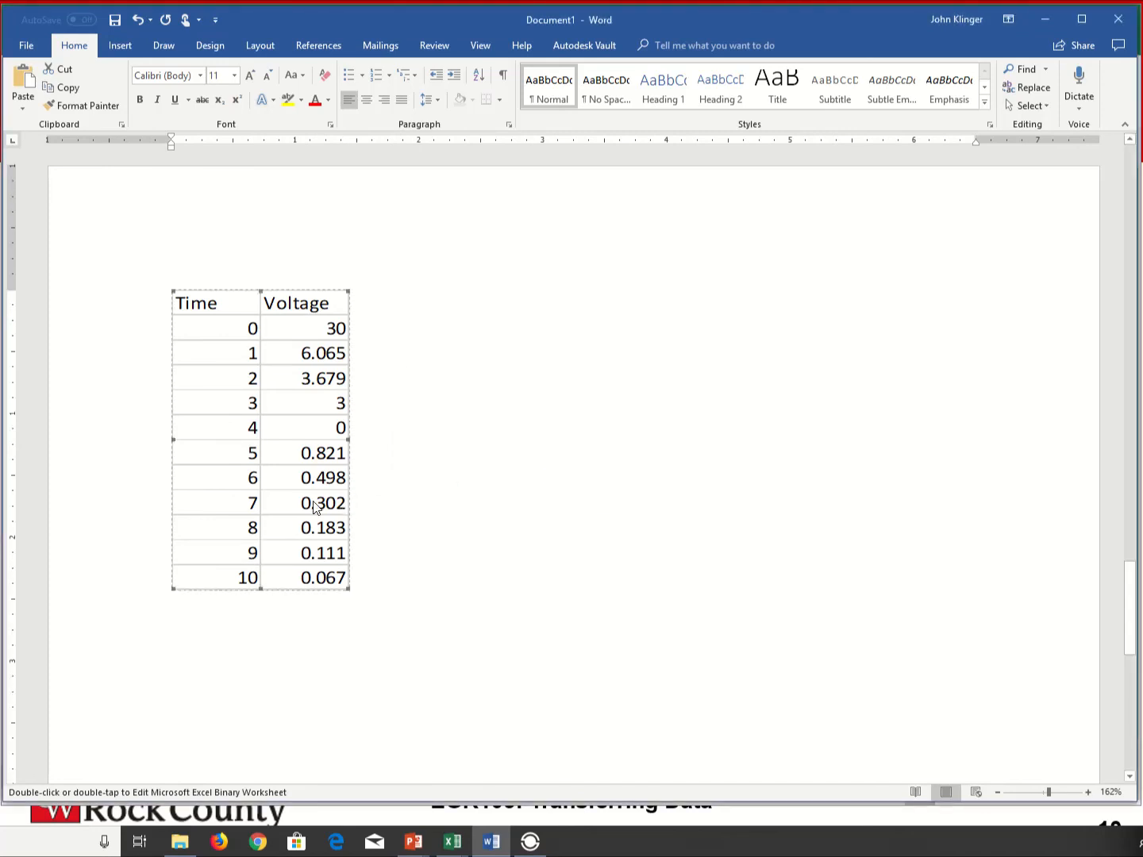
{"action": "right_click", "coordinate": [315, 502]}
{"action": "mouse_move", "coordinate": [369, 618]}
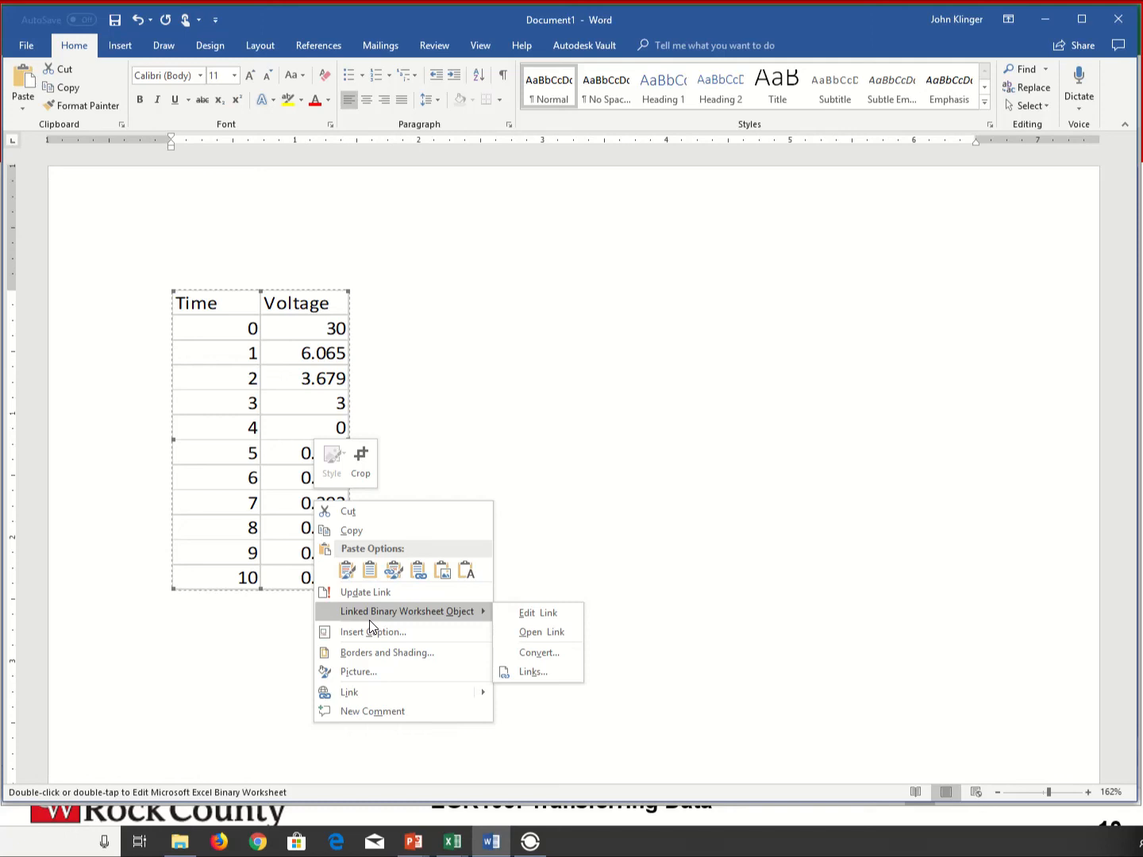
{"action": "left_click", "coordinate": [260, 534]}
{"action": "double_click", "coordinate": [259, 534]}
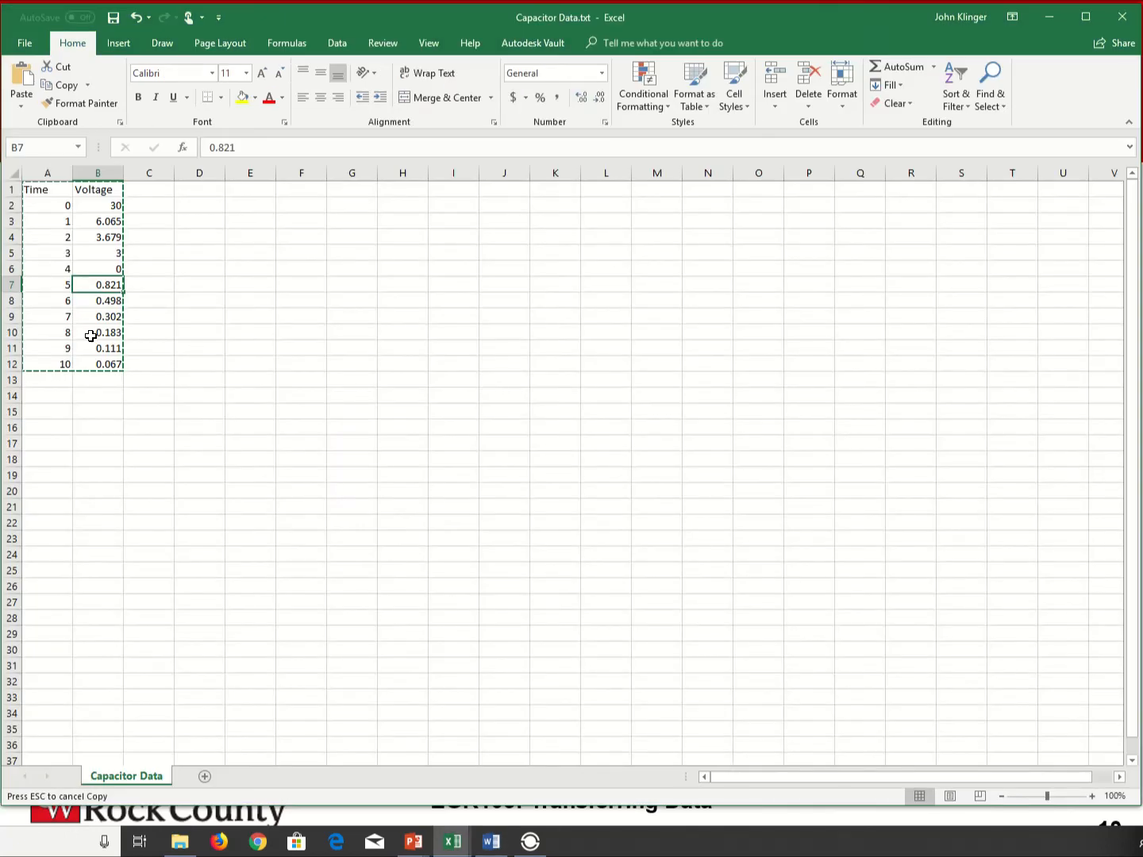
- Set the Time in cell A4 to 1000, switch to Word and select the linked table
{"action": "left_click", "coordinate": [69, 236]}
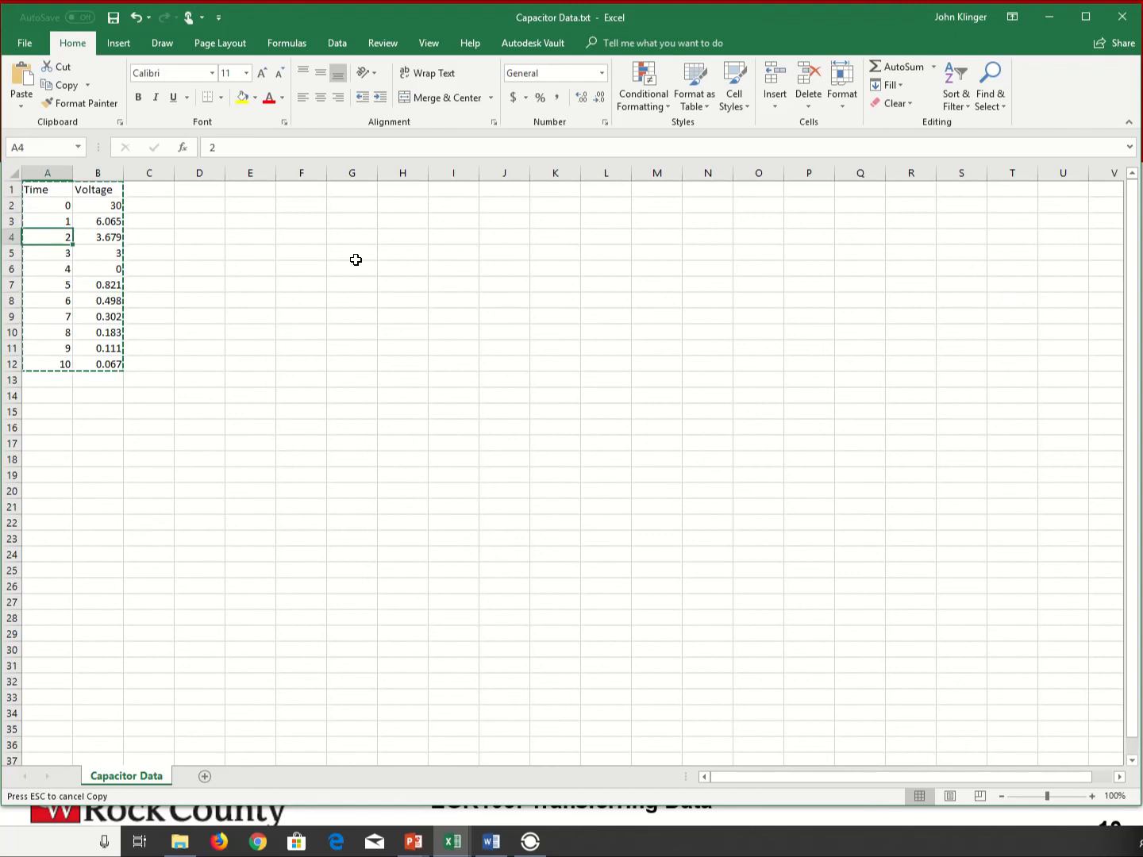
{"action": "type", "text": "1000"}
{"action": "key", "text": "Return"}
{"action": "key", "text": "alt+Tab"}
{"action": "left_click", "coordinate": [326, 501]}
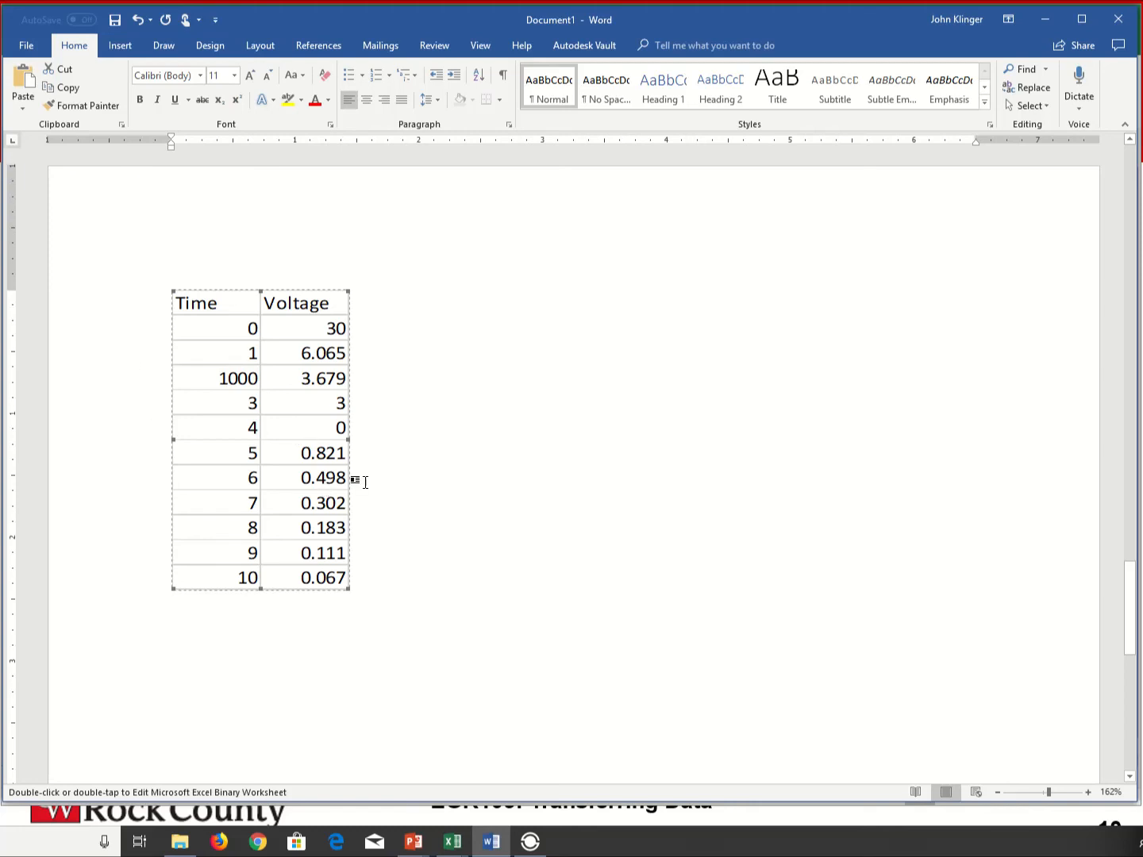
- Compare the linked table with the pasted table, bitmaps and embedded object on the earlier pages
{"action": "scroll", "coordinate": [423, 513], "scroll_direction": "down", "scroll_amount": 5}
{"action": "scroll", "coordinate": [431, 539], "scroll_direction": "up", "scroll_amount": 20}
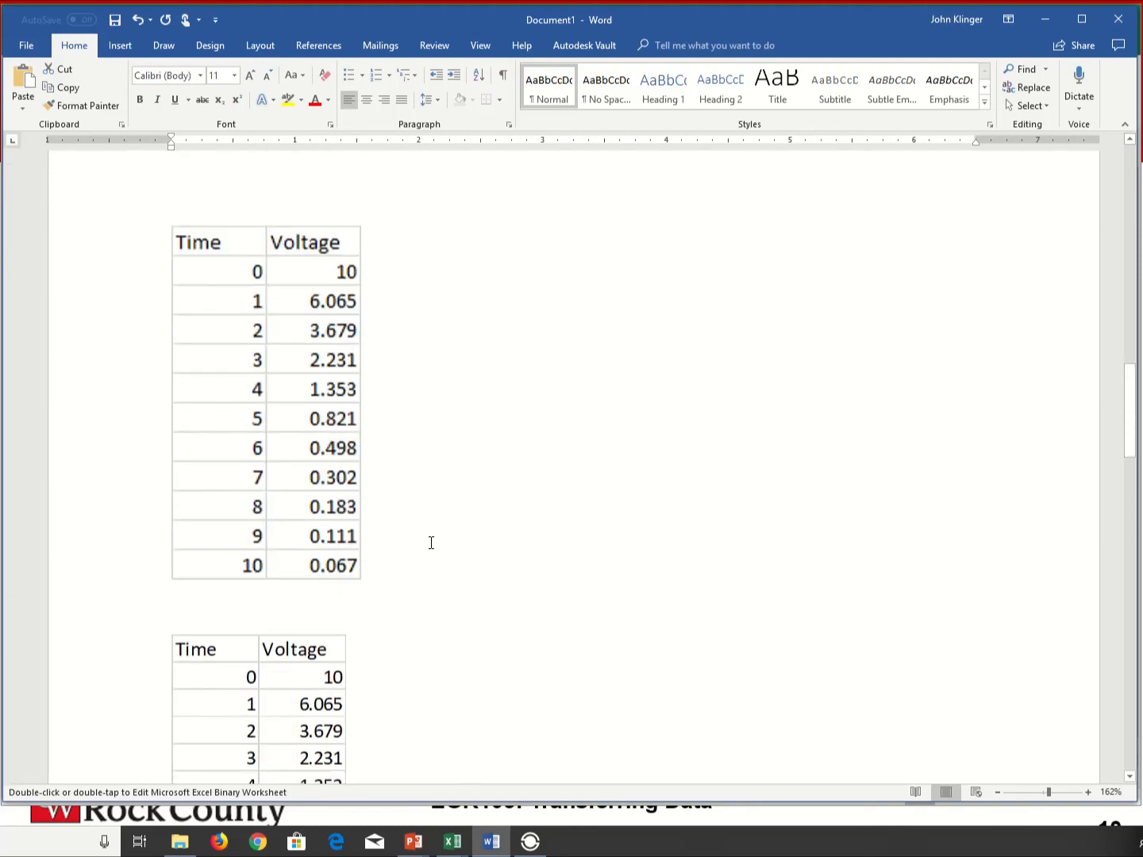
{"action": "scroll", "coordinate": [426, 540], "scroll_direction": "down", "scroll_amount": 15}
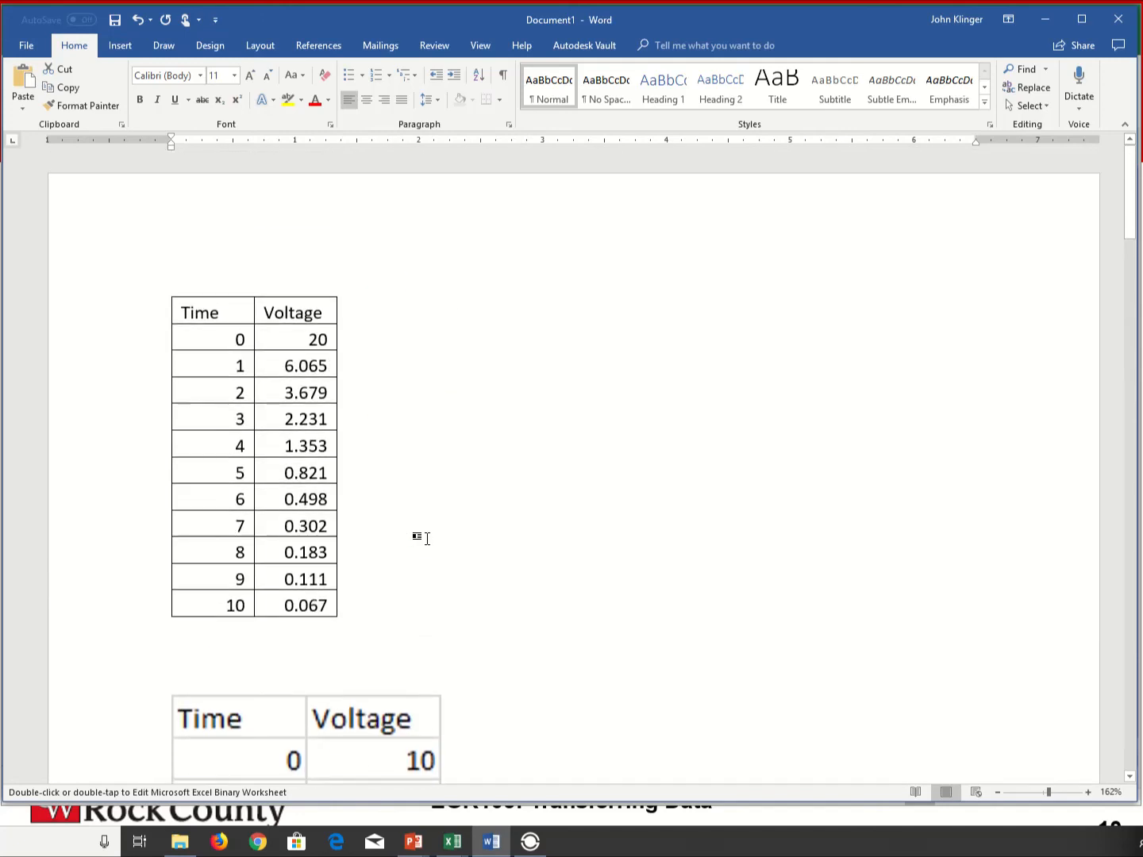
{"action": "scroll", "coordinate": [412, 547], "scroll_direction": "up", "scroll_amount": 4}
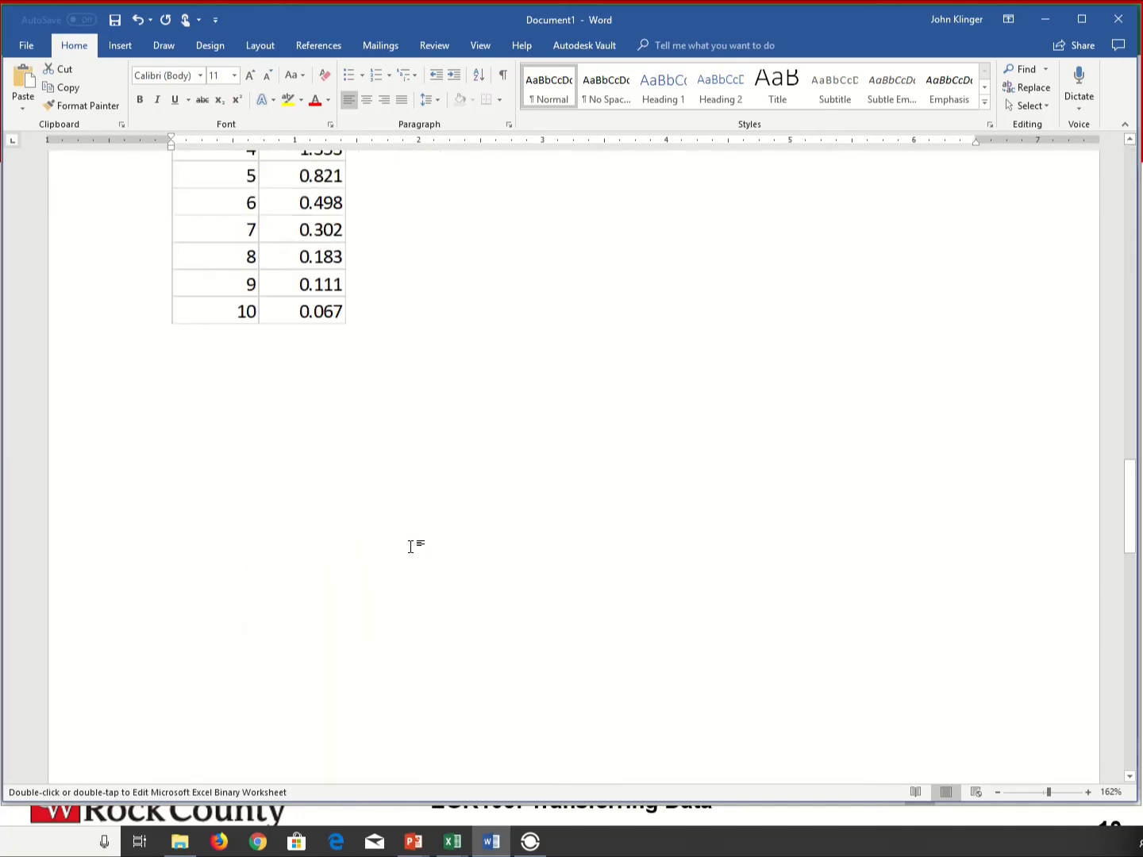
{"action": "scroll", "coordinate": [406, 543], "scroll_direction": "down", "scroll_amount": 12}
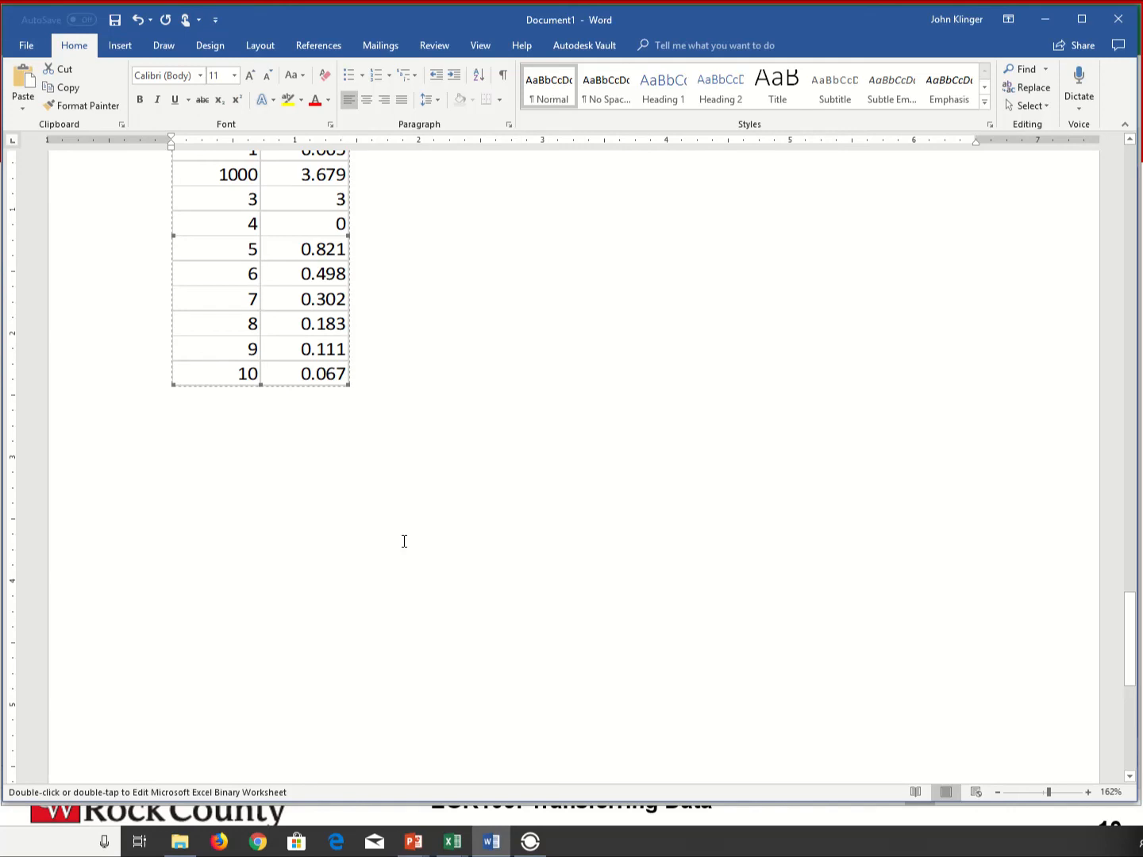